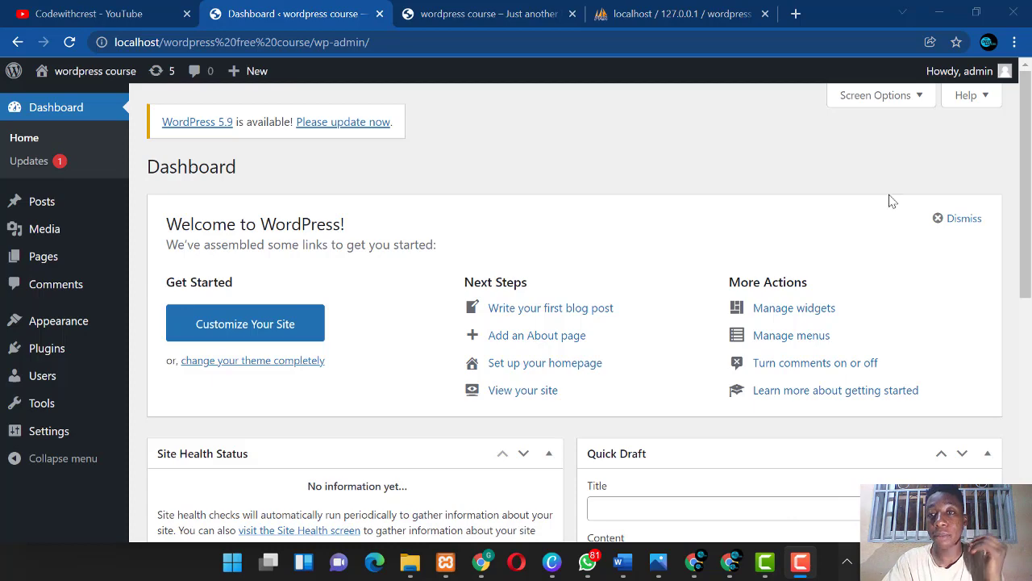
# Step: Check that Apache and MySQL are running in XAMPP, and open the wordpress free course site from localhost in a new browser tab
pyautogui.click(799, 14)
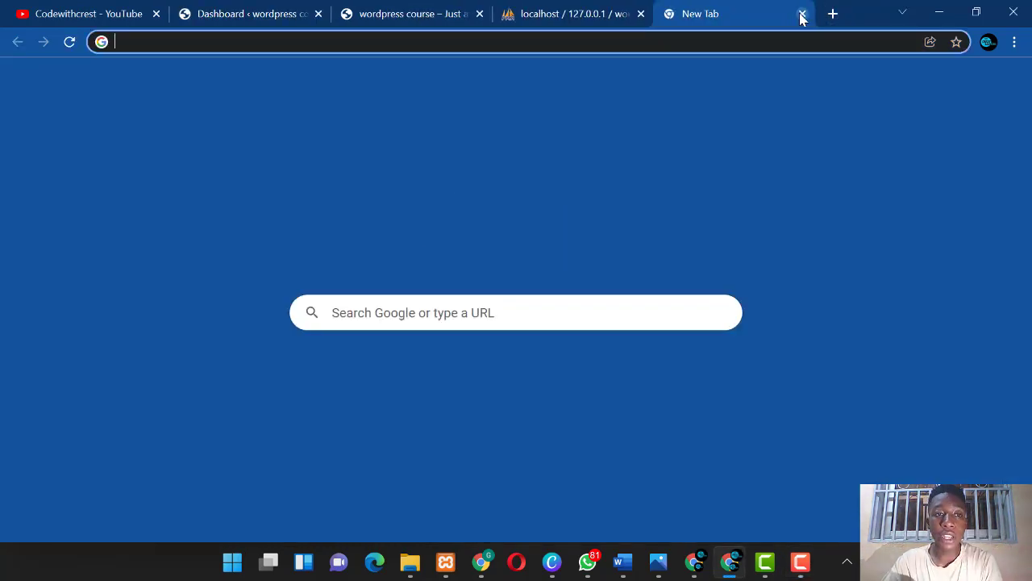
pyautogui.click(443, 566)
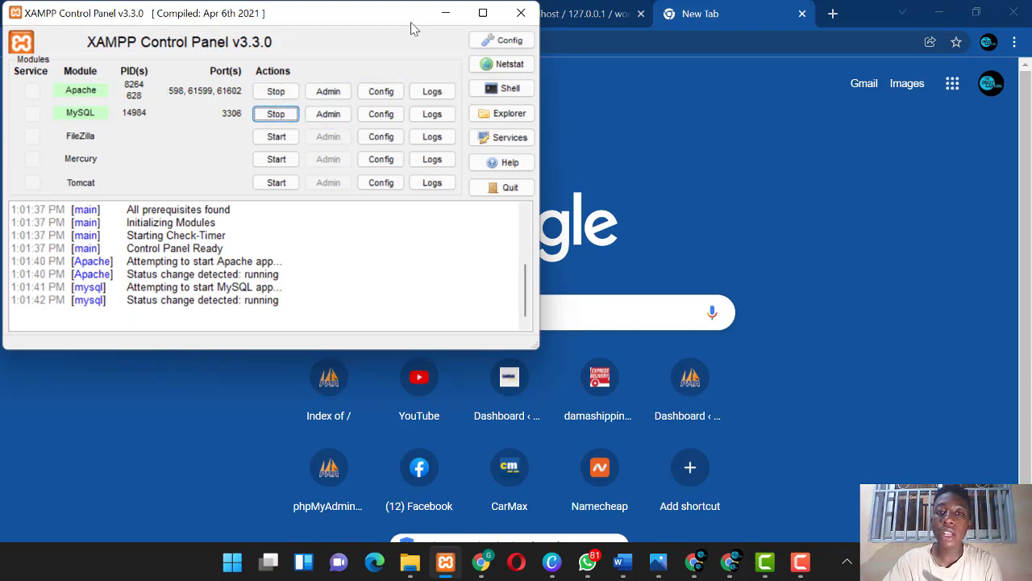
pyautogui.click(444, 15)
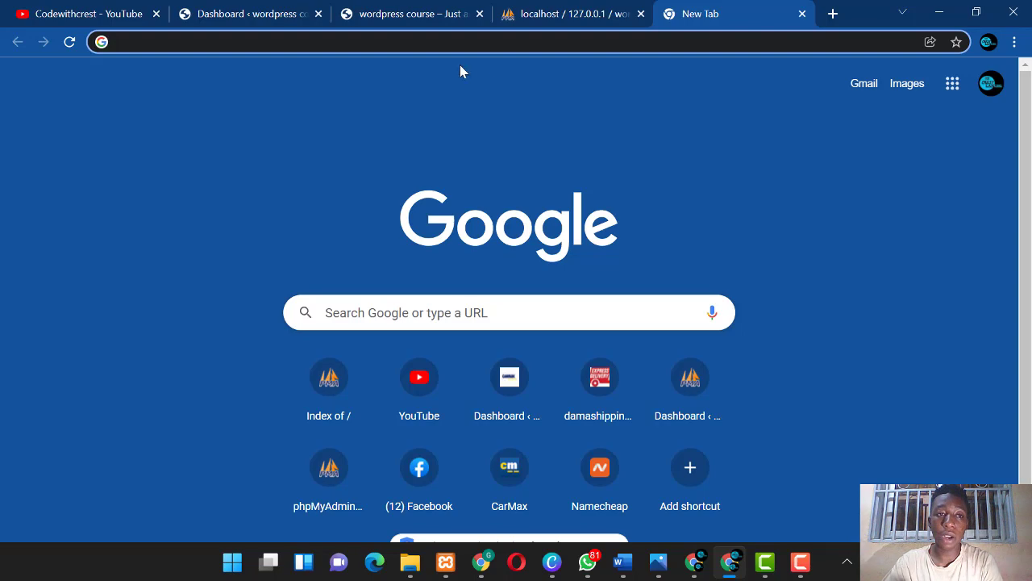
pyautogui.write('loc')
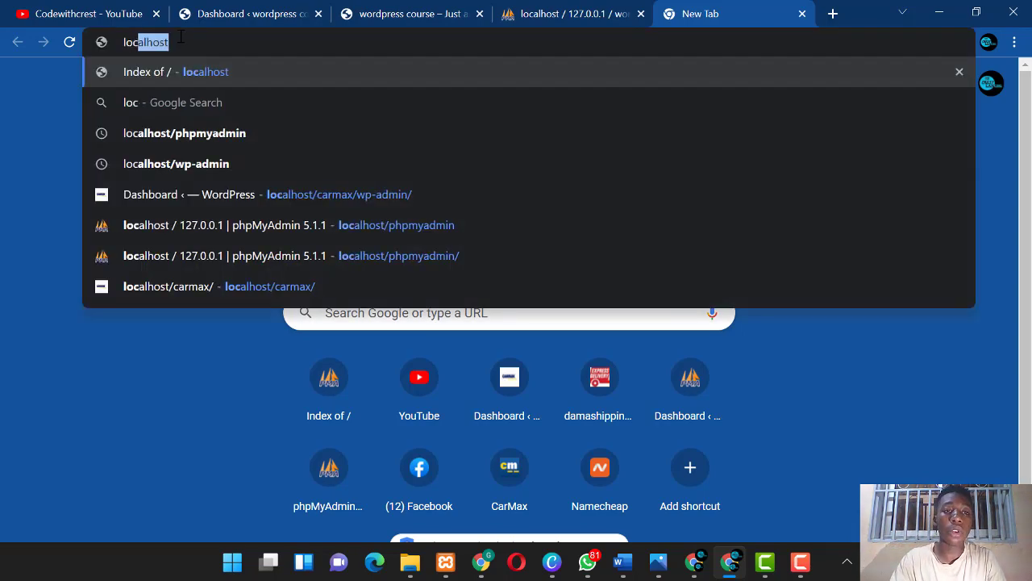
pyautogui.press('Return')
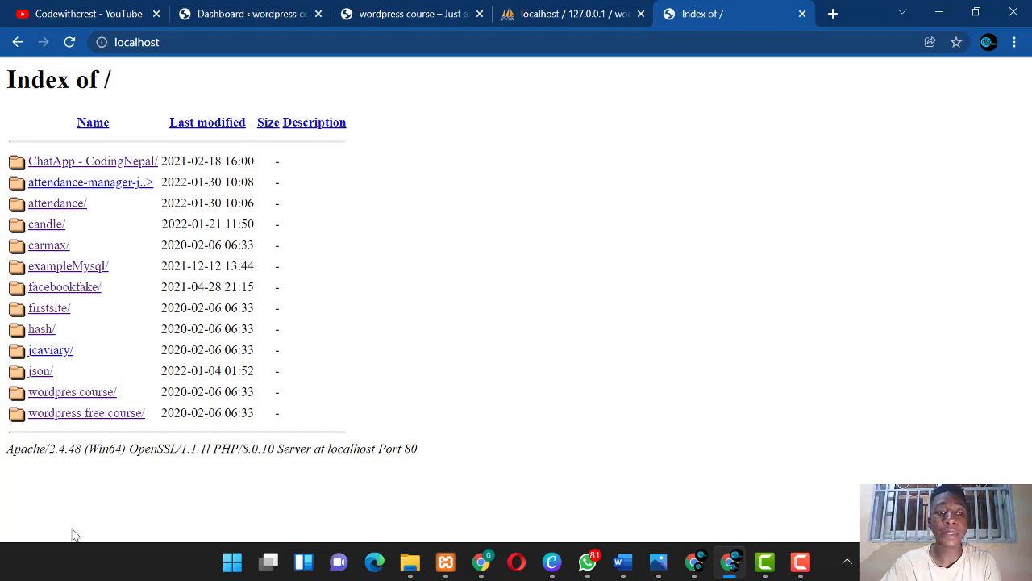
pyautogui.click(86, 415)
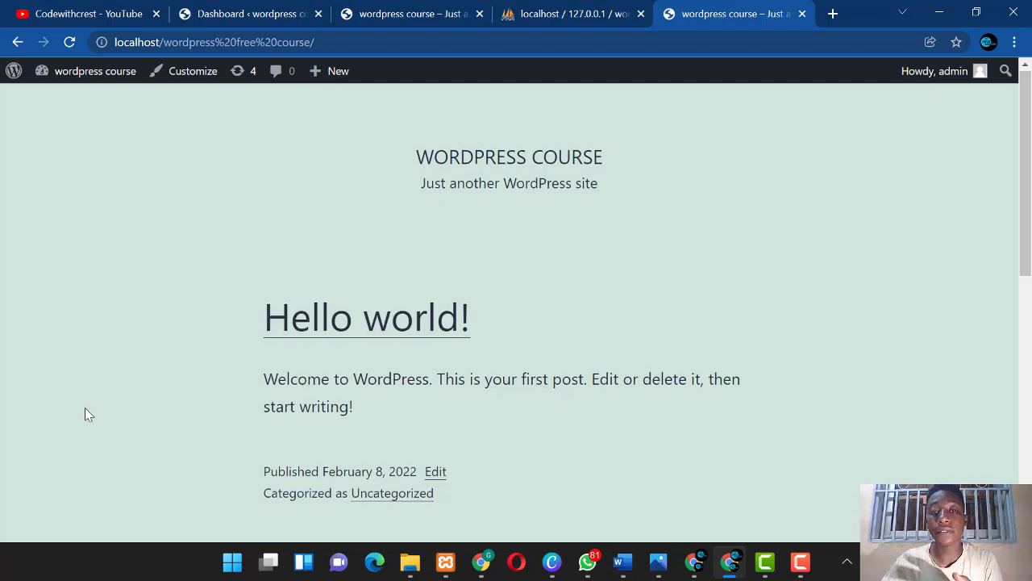
# Step: Review the site's front page from the header down to the footer
pyautogui.scroll(-1, 86, 414)
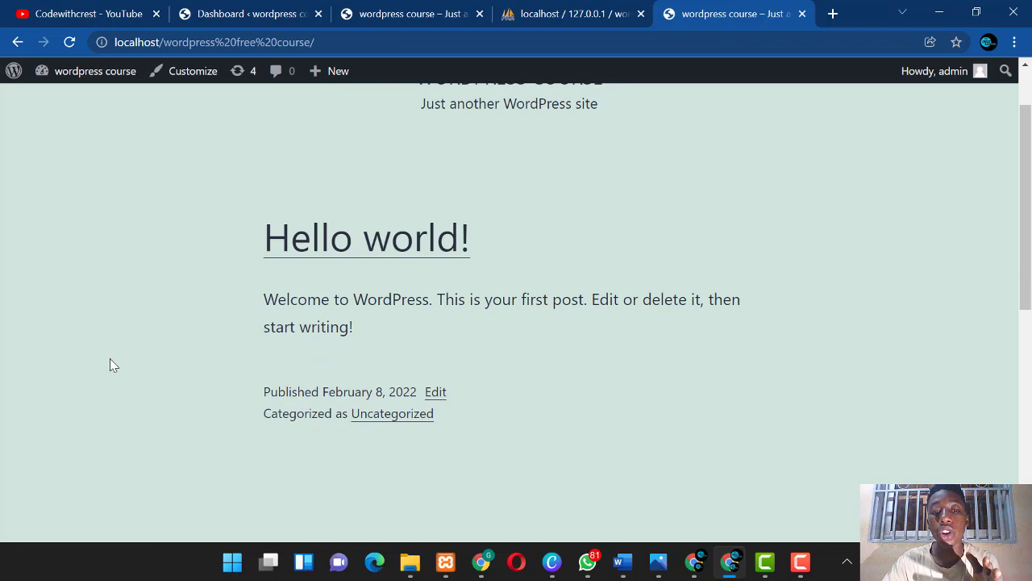
pyautogui.scroll(1, 305, 221)
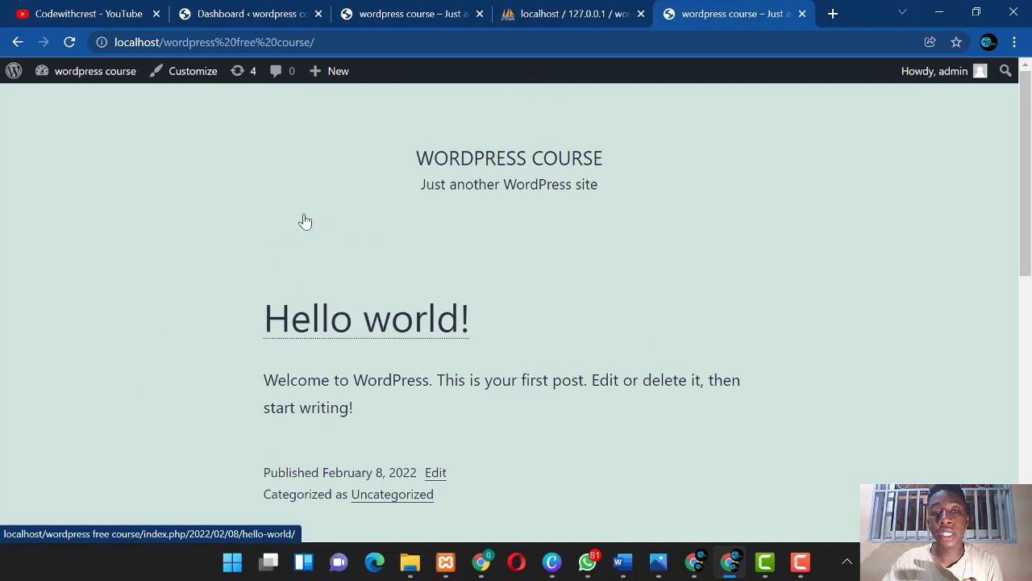
pyautogui.scroll(-5, 305, 220)
pyautogui.scroll(4, 305, 220)
pyautogui.scroll(-4, 305, 220)
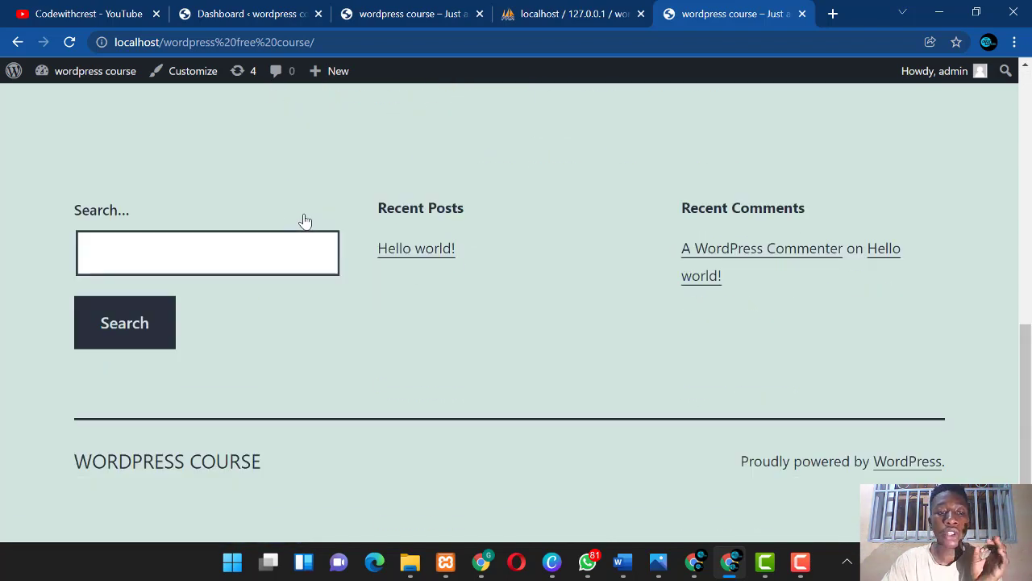
pyautogui.scroll(5, 302, 219)
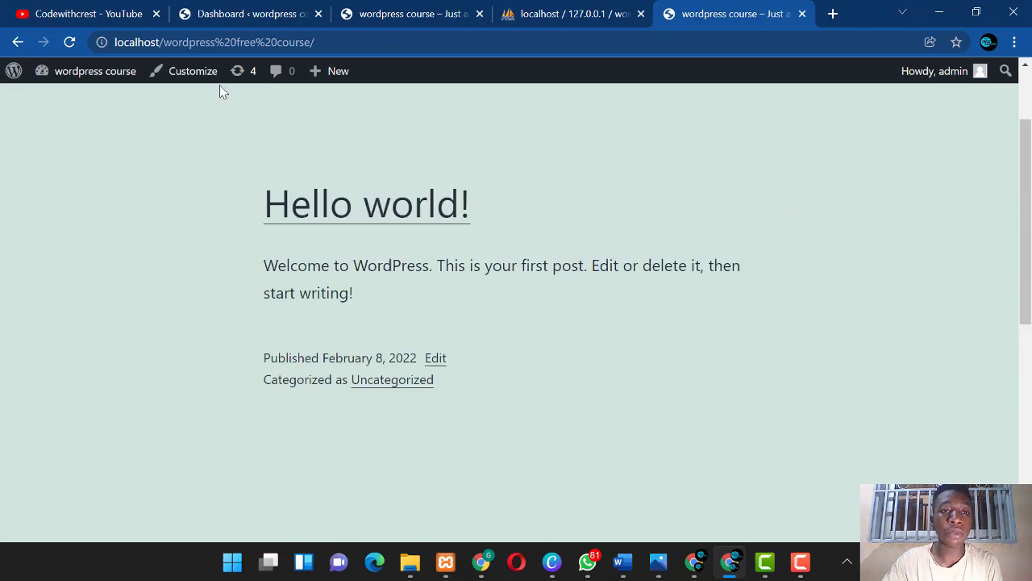
# Step: Open the WordPress admin dashboard from the site's front page
pyautogui.click(231, 13)
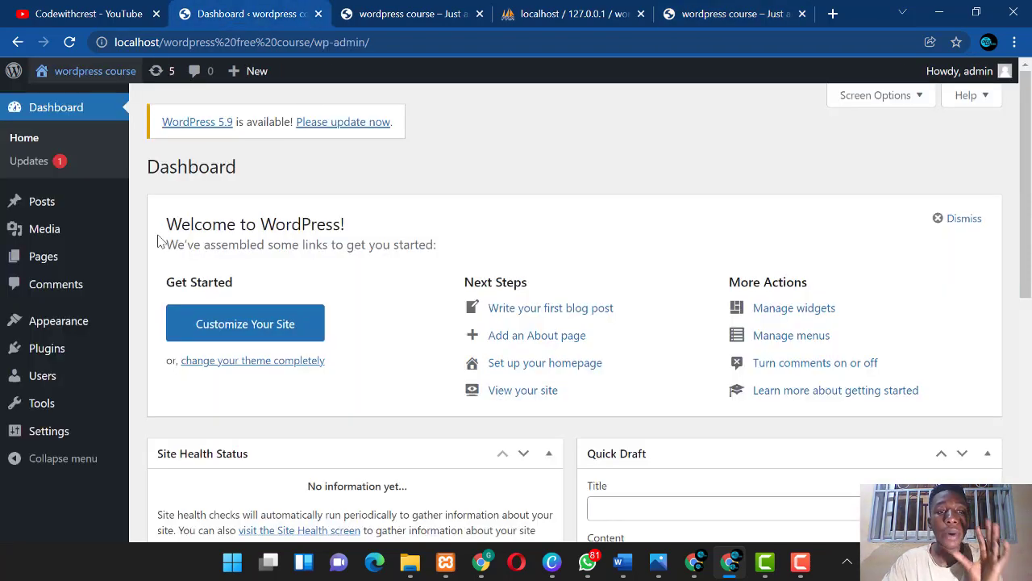
pyautogui.click(702, 17)
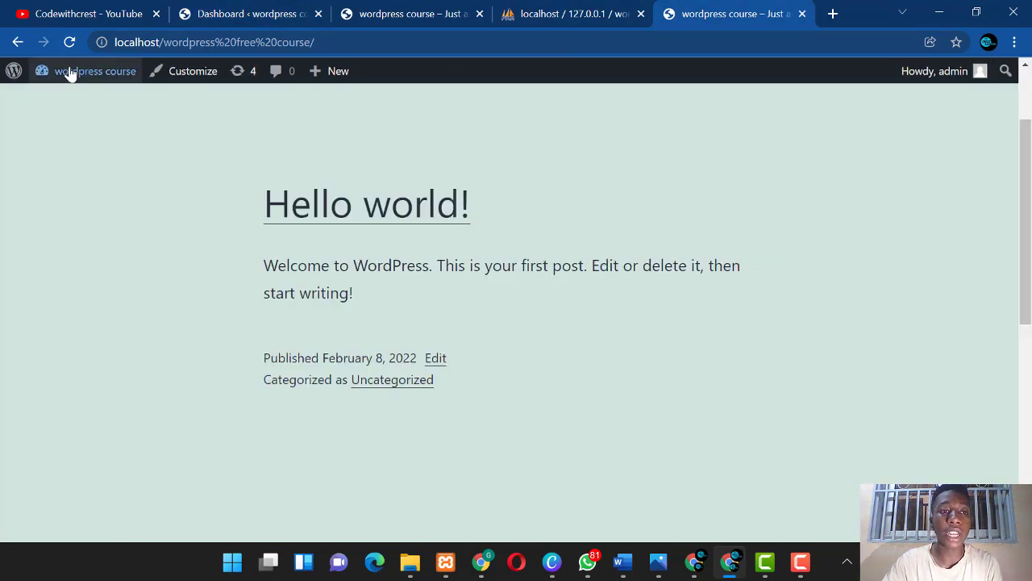
pyautogui.moveTo(79, 74)
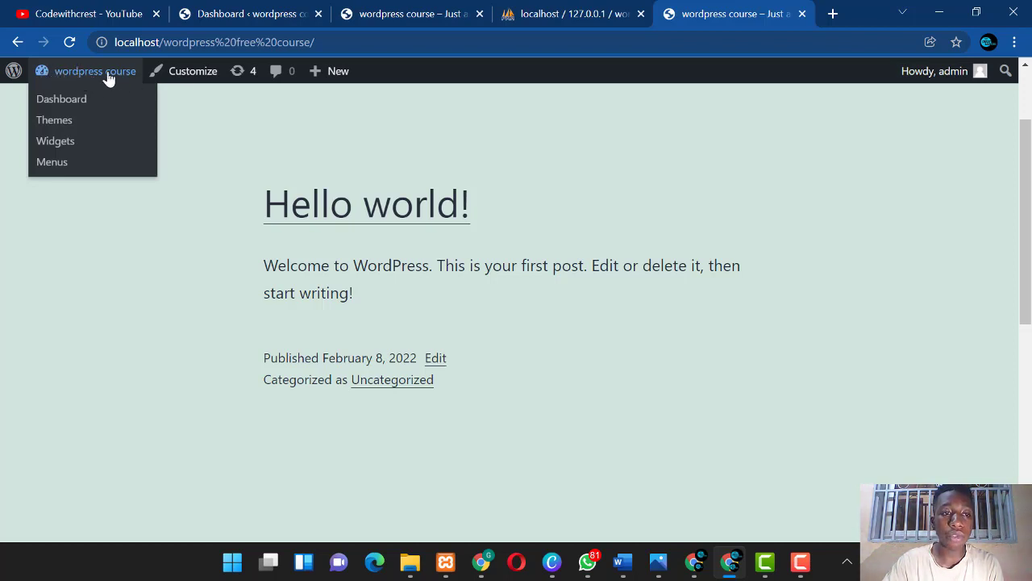
pyautogui.click(69, 101)
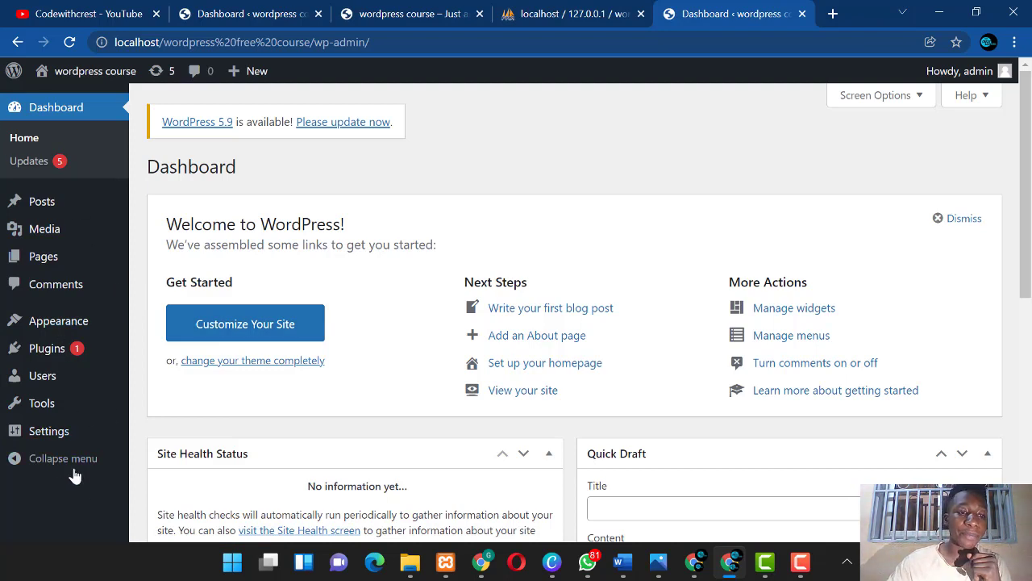
# Step: Look over the dashboard's main sections and open the installed themes page under Appearance
pyautogui.moveTo(51, 208)
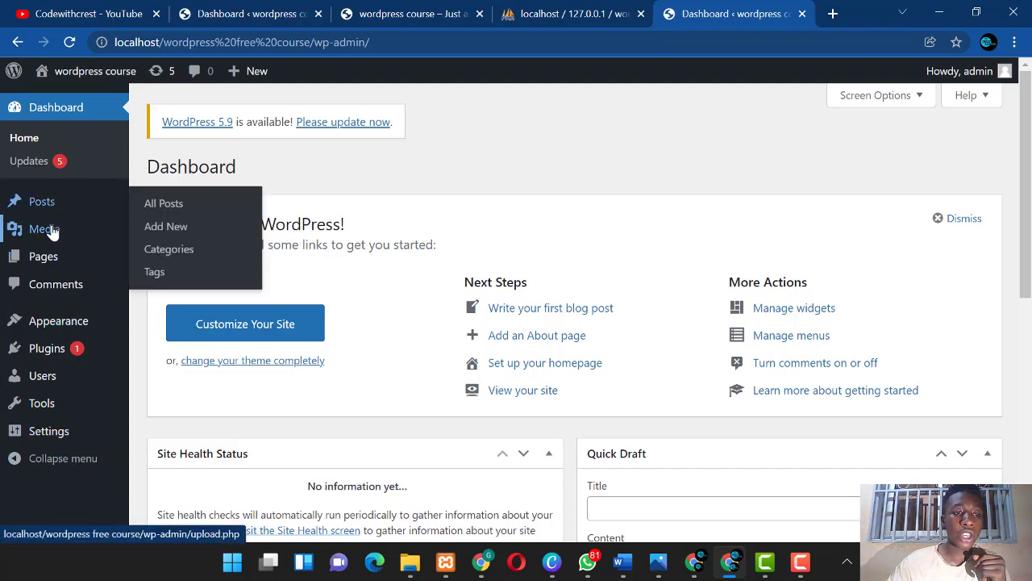
pyautogui.moveTo(51, 234)
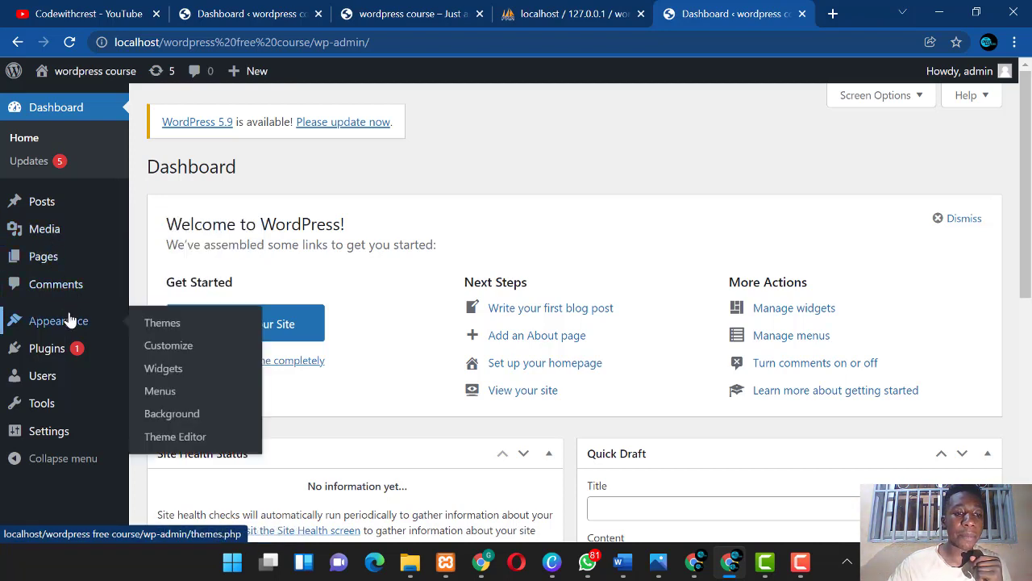
pyautogui.moveTo(69, 353)
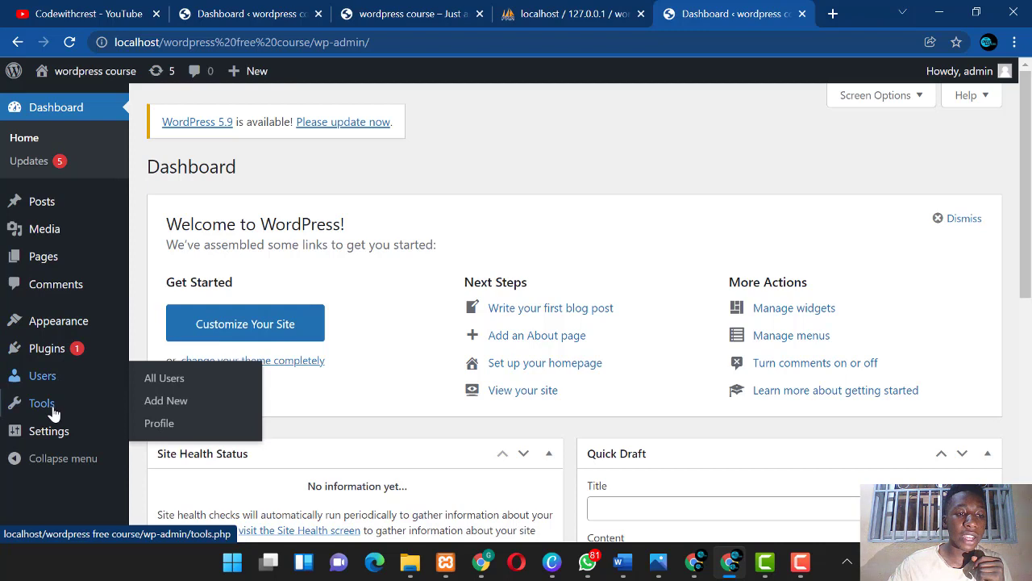
pyautogui.moveTo(58, 439)
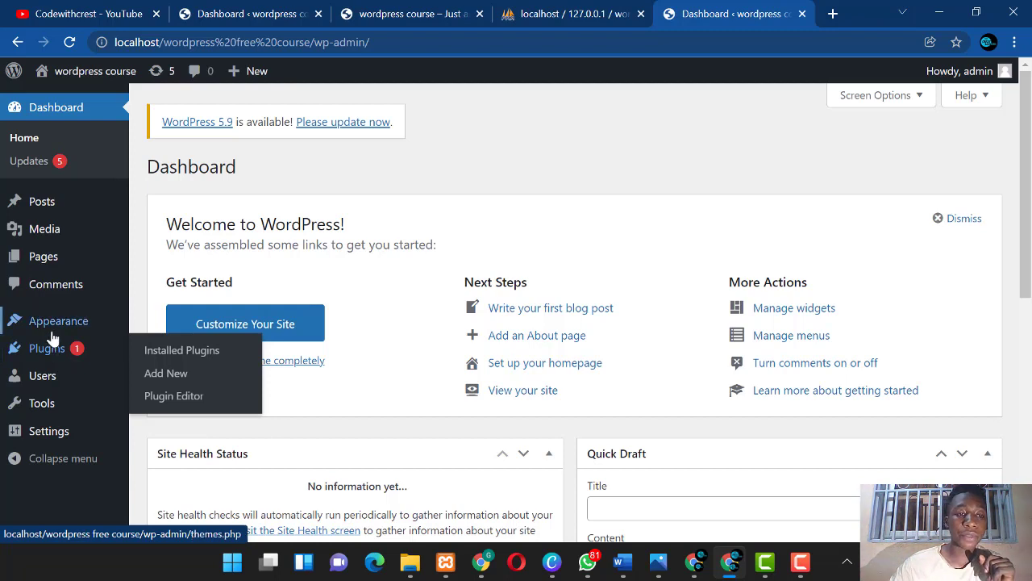
pyautogui.moveTo(64, 326)
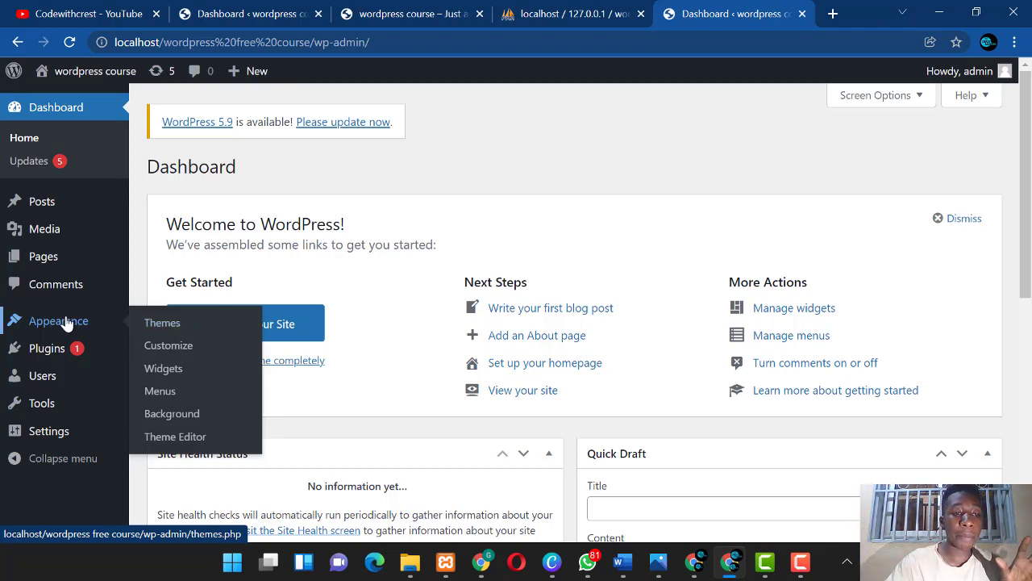
pyautogui.click(162, 323)
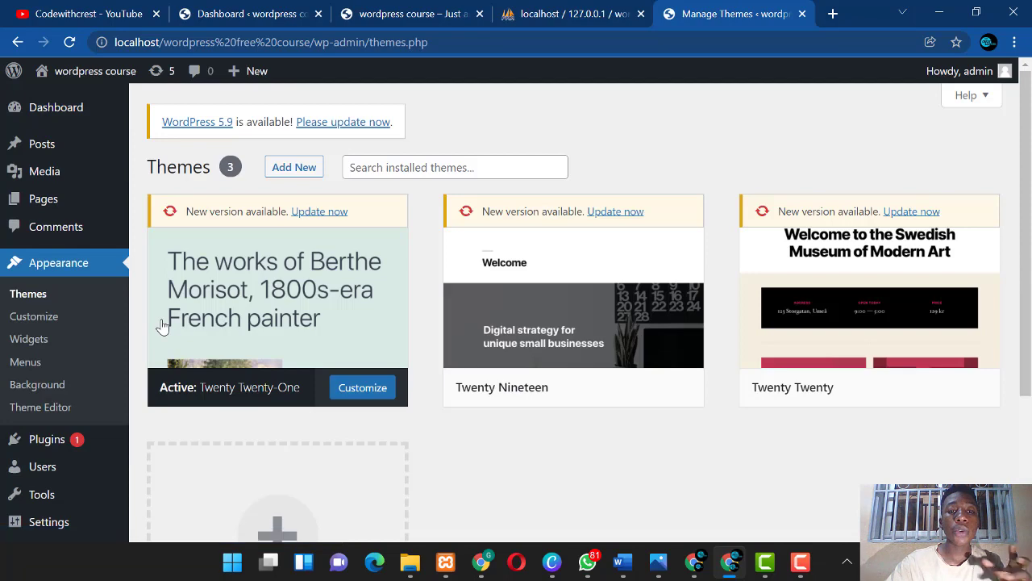
# Step: Look through the installed themes and activate Twenty Twenty
pyautogui.moveTo(242, 316)
pyautogui.scroll(-3, 376, 282)
pyautogui.scroll(3, 379, 281)
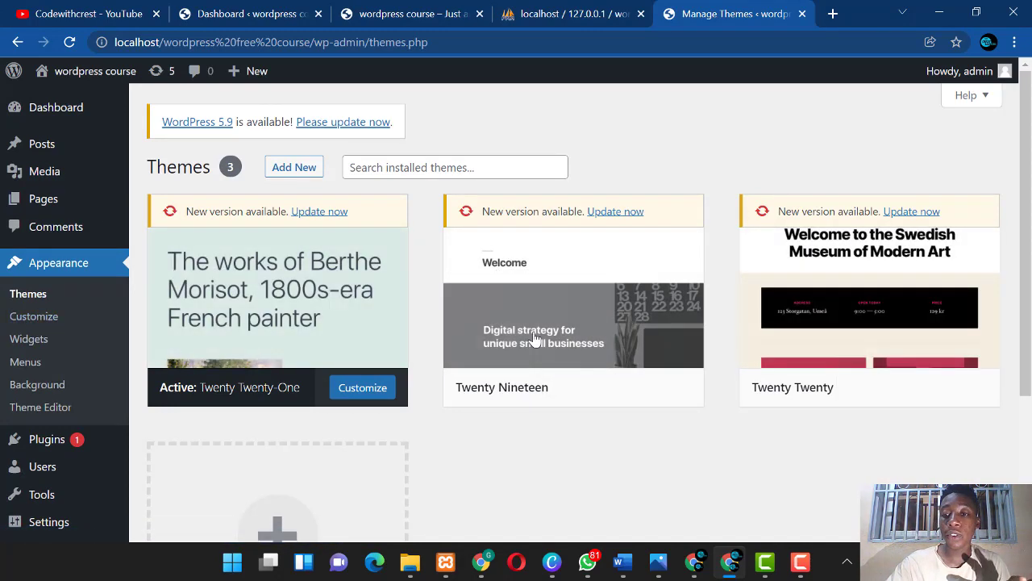
pyautogui.click(876, 387)
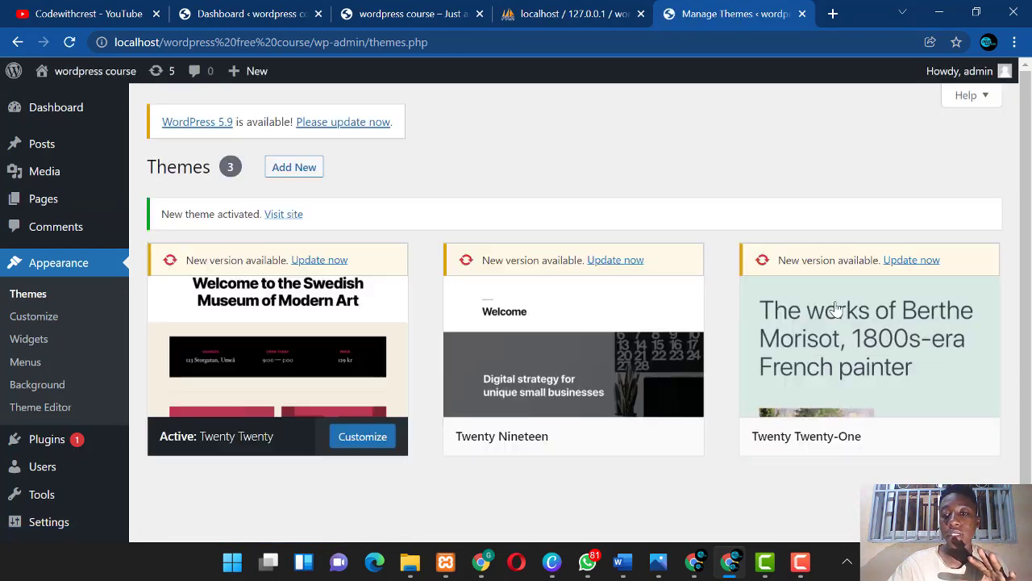
# Step: Reload the site's front page and review its look with the Twenty Twenty theme
pyautogui.click(382, 24)
pyautogui.click(70, 42)
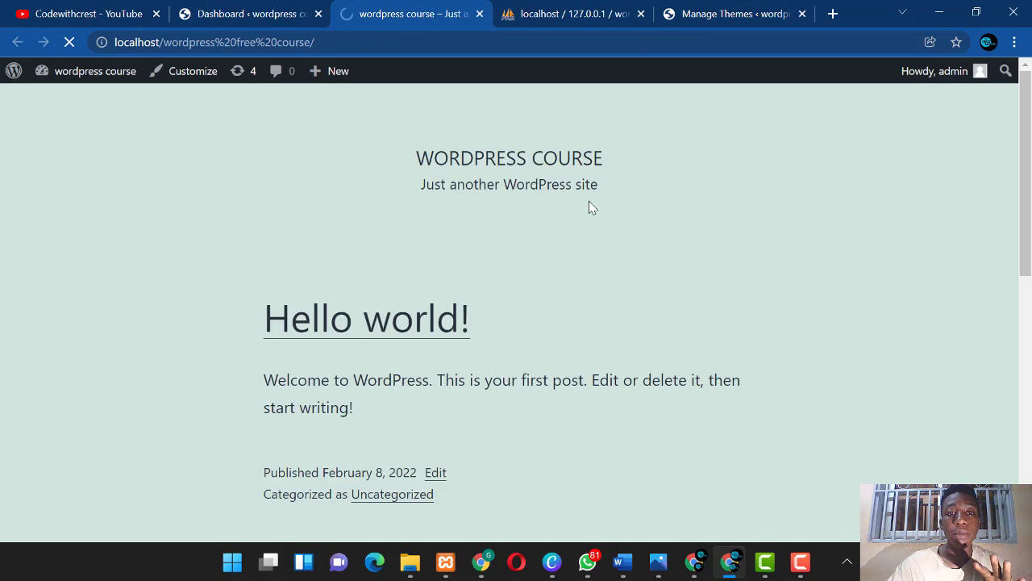
pyautogui.scroll(-10, 520, 292)
pyautogui.scroll(10, 521, 293)
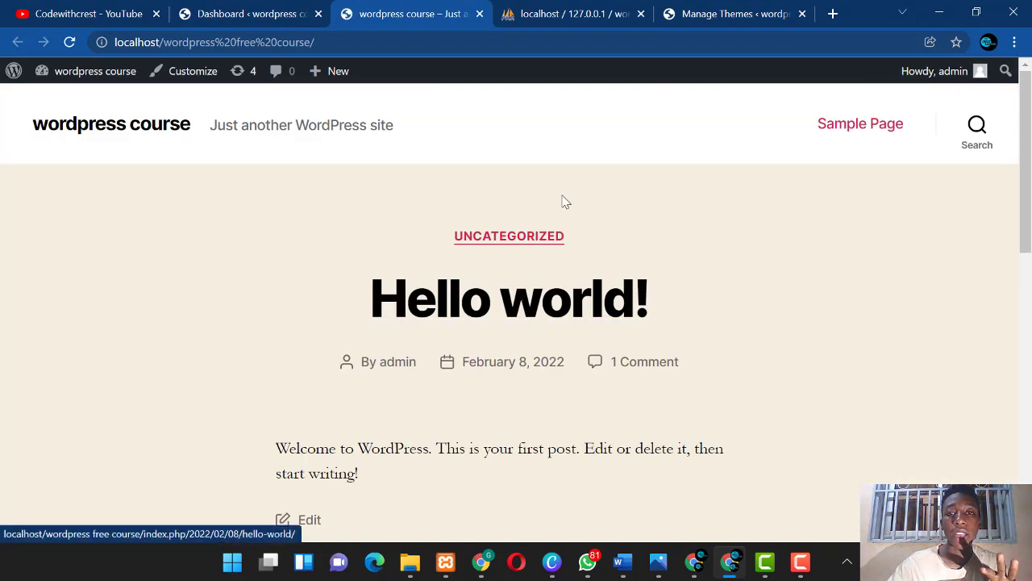
# Step: Return to theme management and open the page for adding new themes, ready to search
pyautogui.click(716, 14)
pyautogui.click(295, 169)
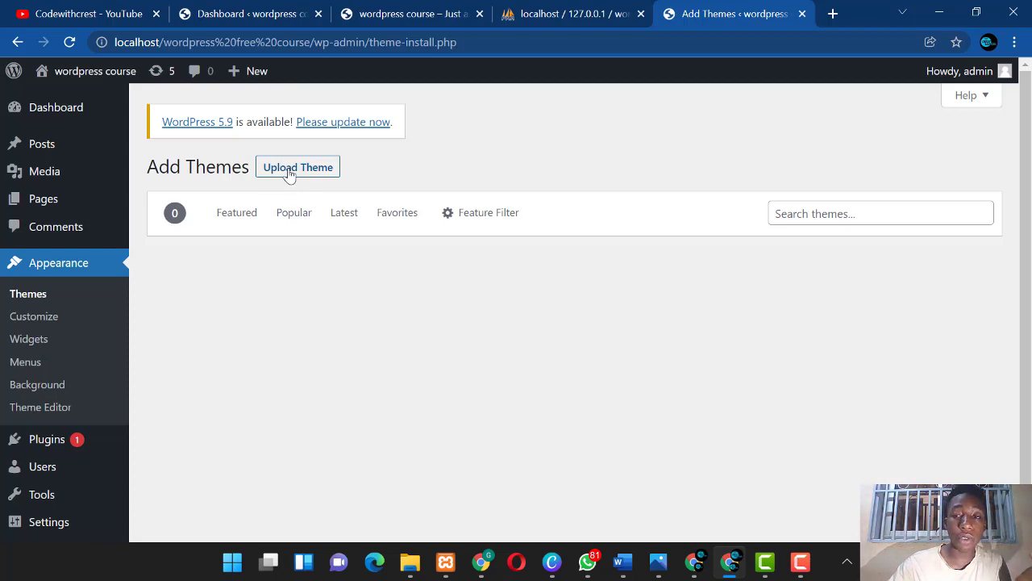
pyautogui.click(810, 213)
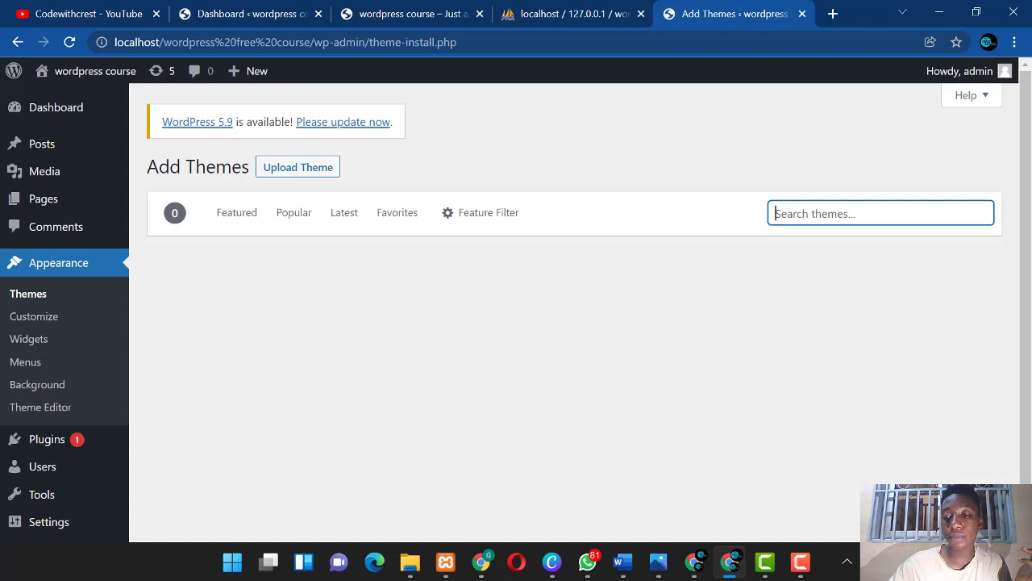
# Step: Switch the computer's Wi-Fi off and back on to restore the internet connection
pyautogui.press('super+a')
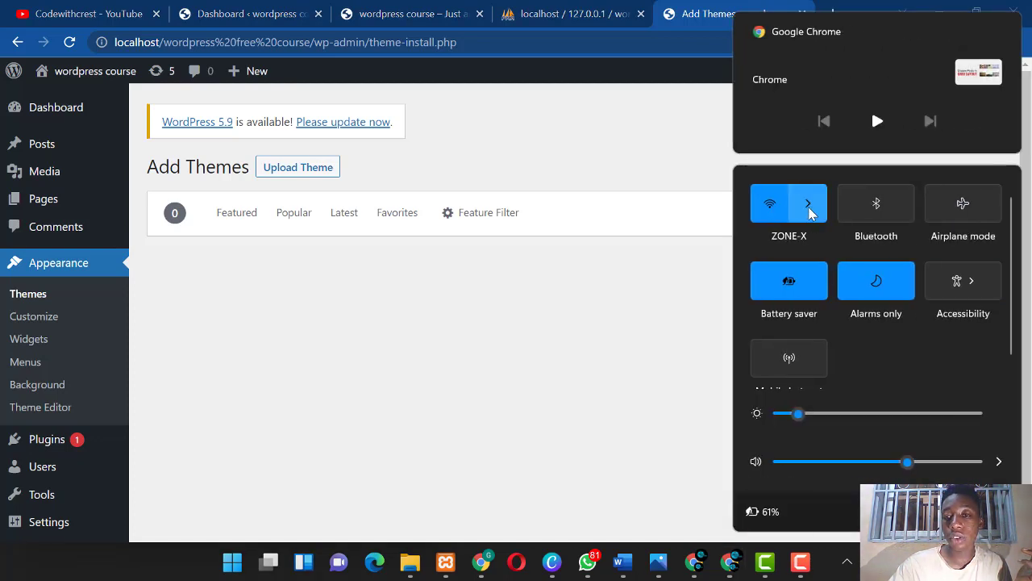
pyautogui.click(771, 207)
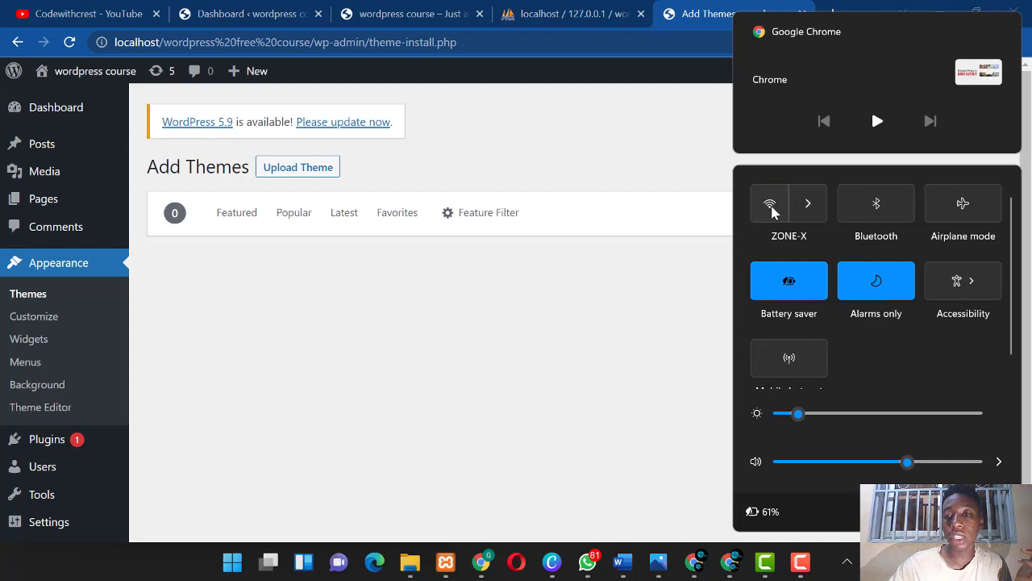
pyautogui.click(771, 208)
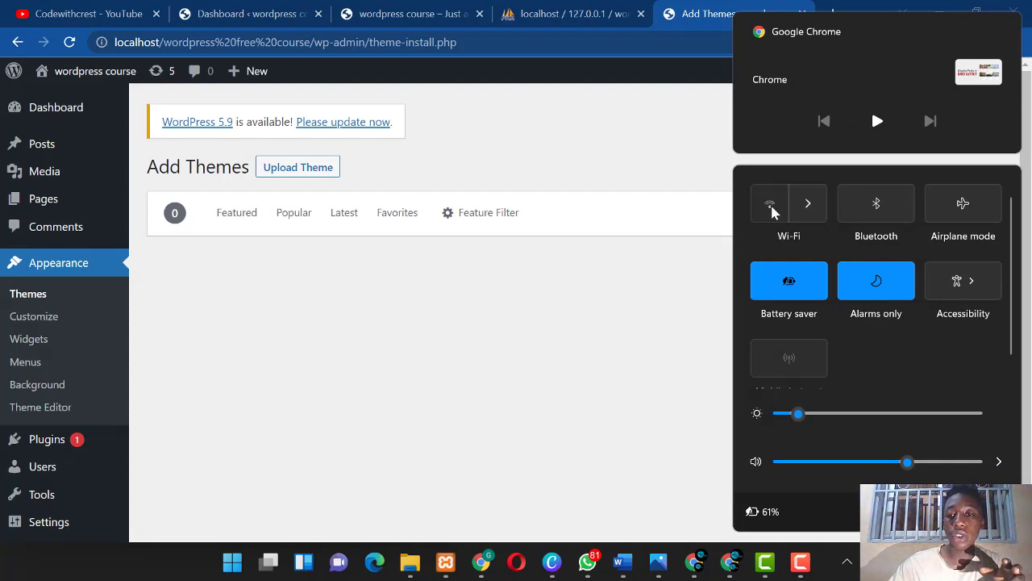
pyautogui.click(562, 367)
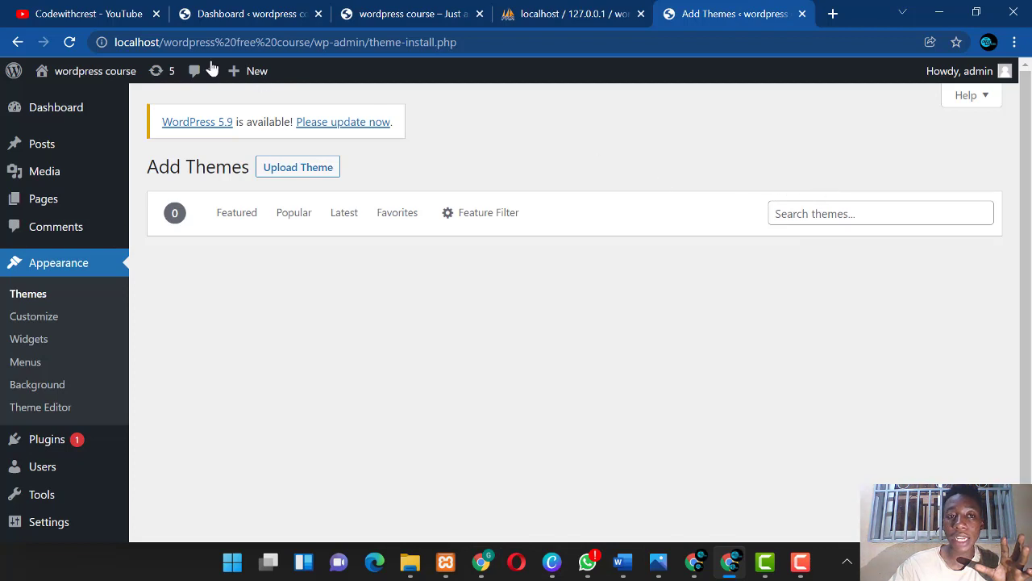
# Step: Reload the Add Themes page and search the theme directory for "astra"
pyautogui.click(70, 41)
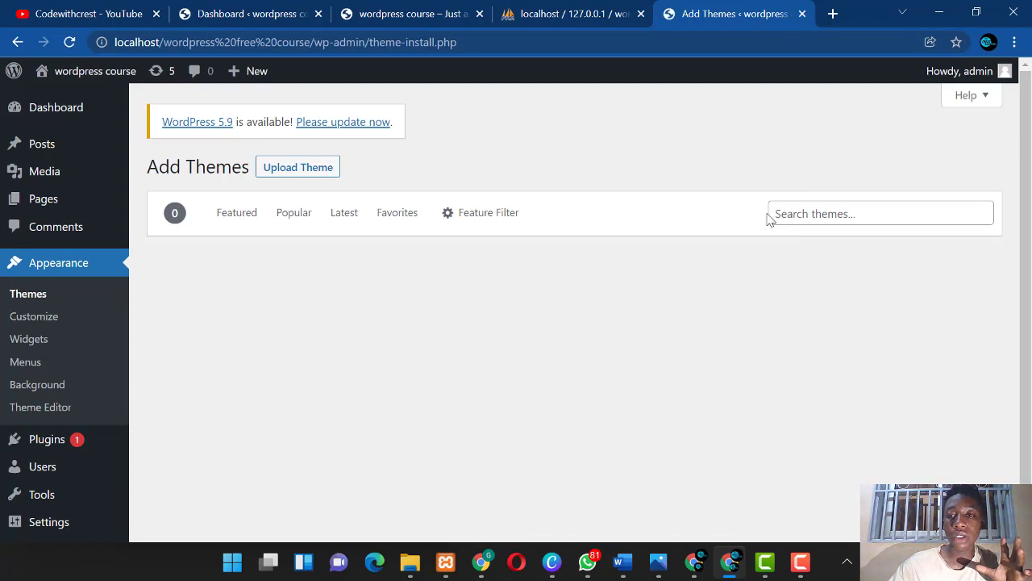
pyautogui.click(796, 210)
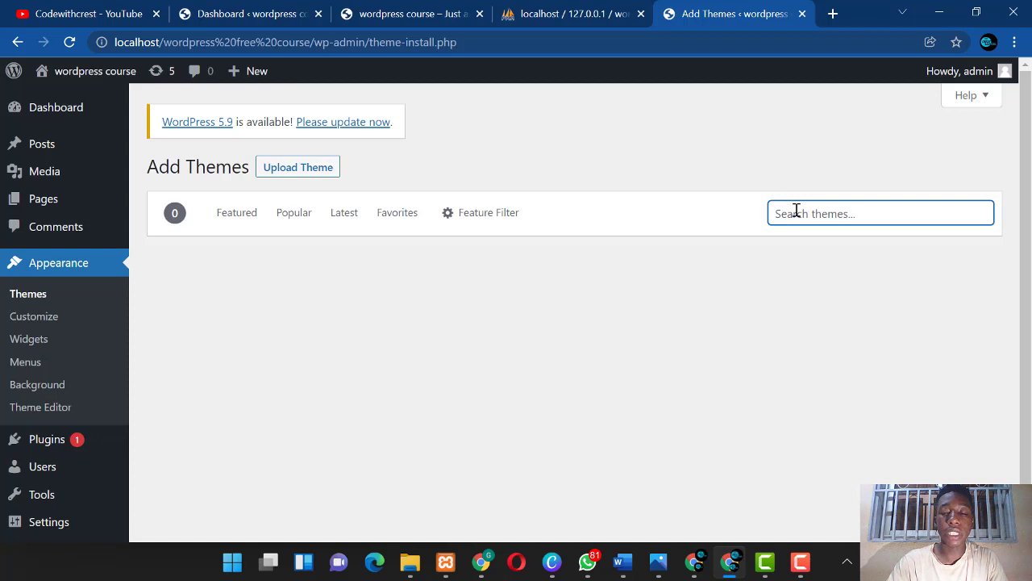
pyautogui.write('astra')
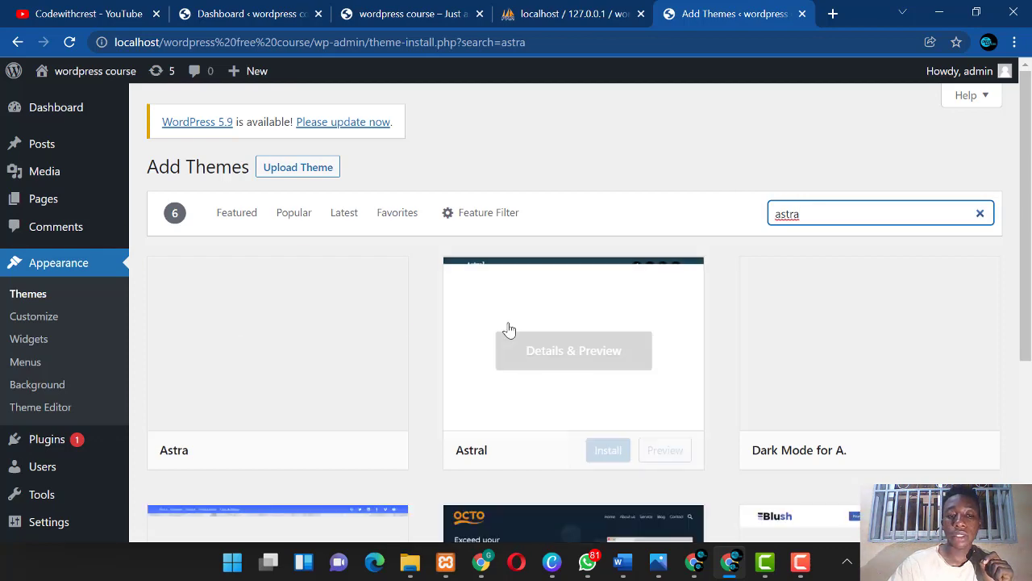
pyautogui.moveTo(297, 467)
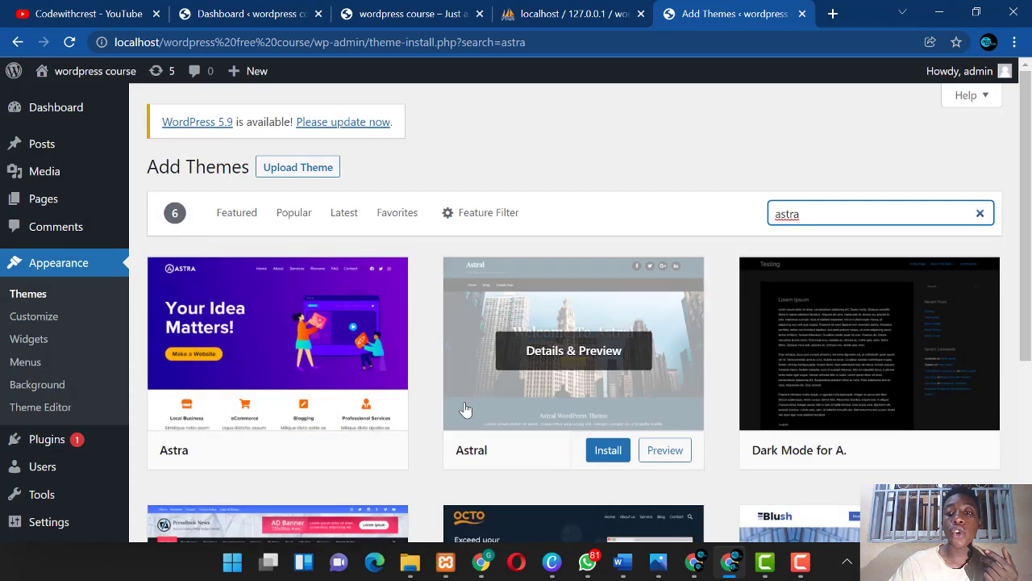
pyautogui.doubleClick(780, 216)
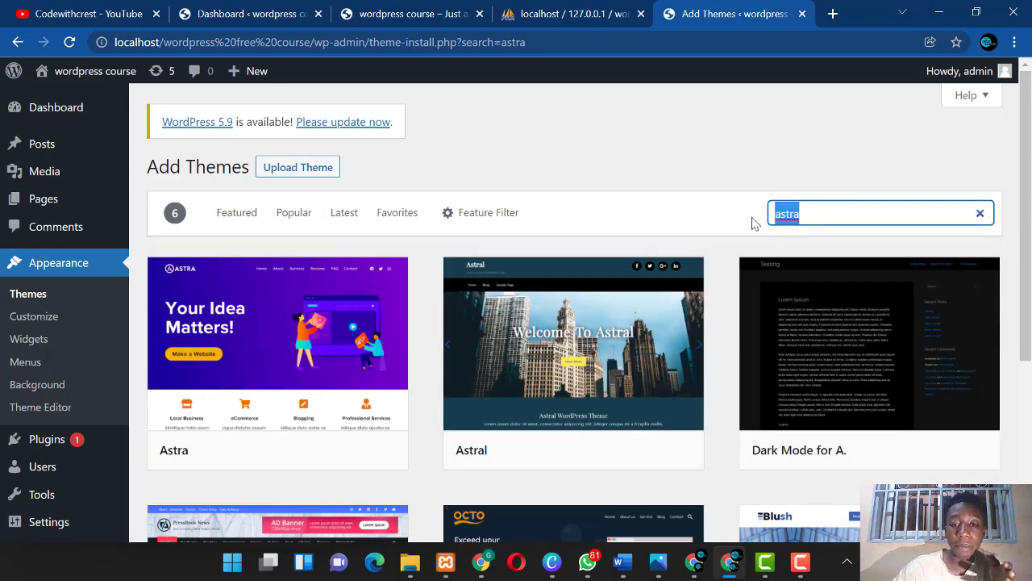
# Step: Look over the themes found for "astra" on the Add Themes page
pyautogui.scroll(-3, 546, 377)
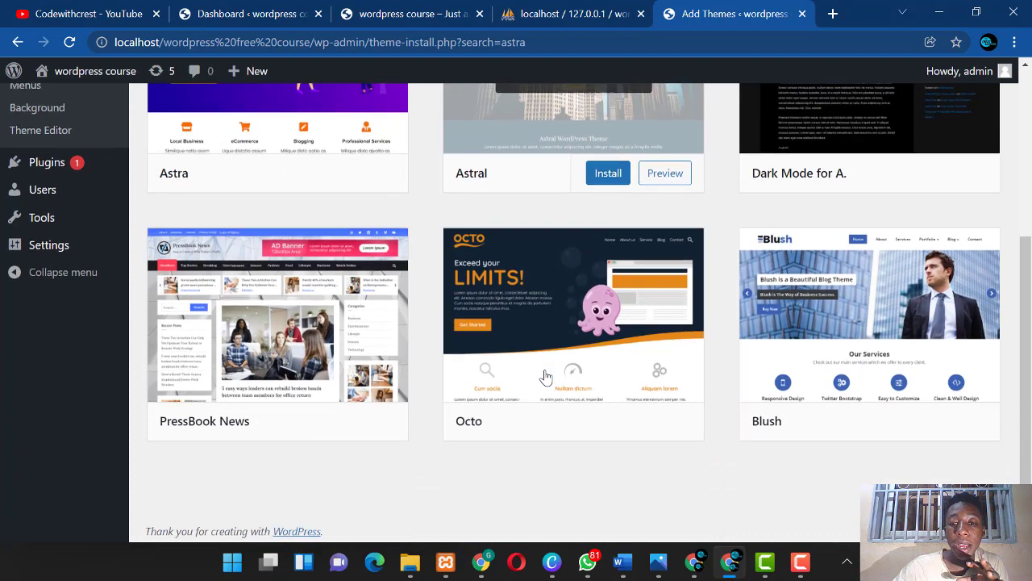
pyautogui.scroll(4, 546, 377)
pyautogui.scroll(-4, 546, 377)
pyautogui.scroll(2, 728, 208)
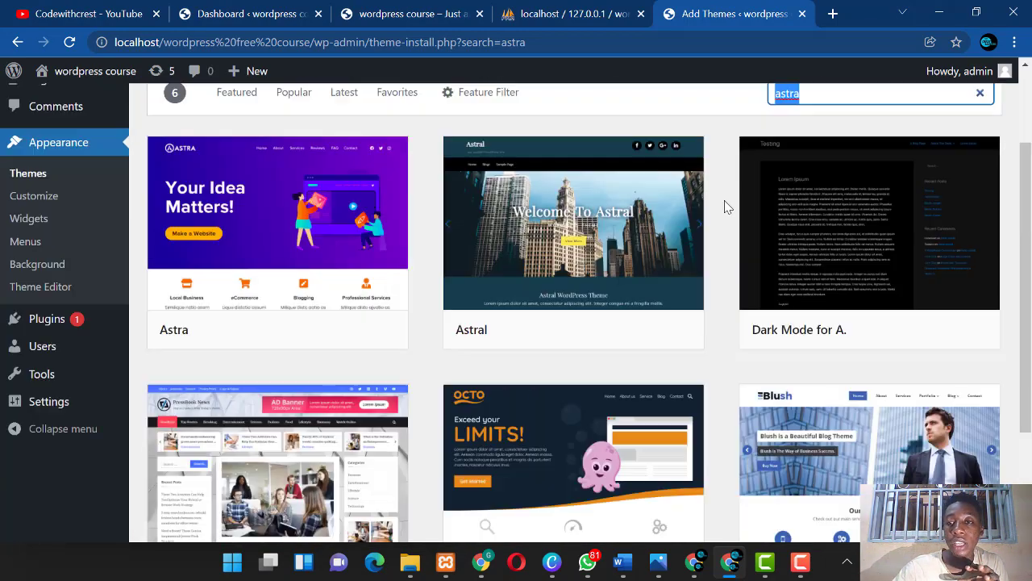
pyautogui.scroll(2, 728, 207)
# Step: Clear the theme search and browse the full theme directory for a theme to install
pyautogui.press('BackSpace')
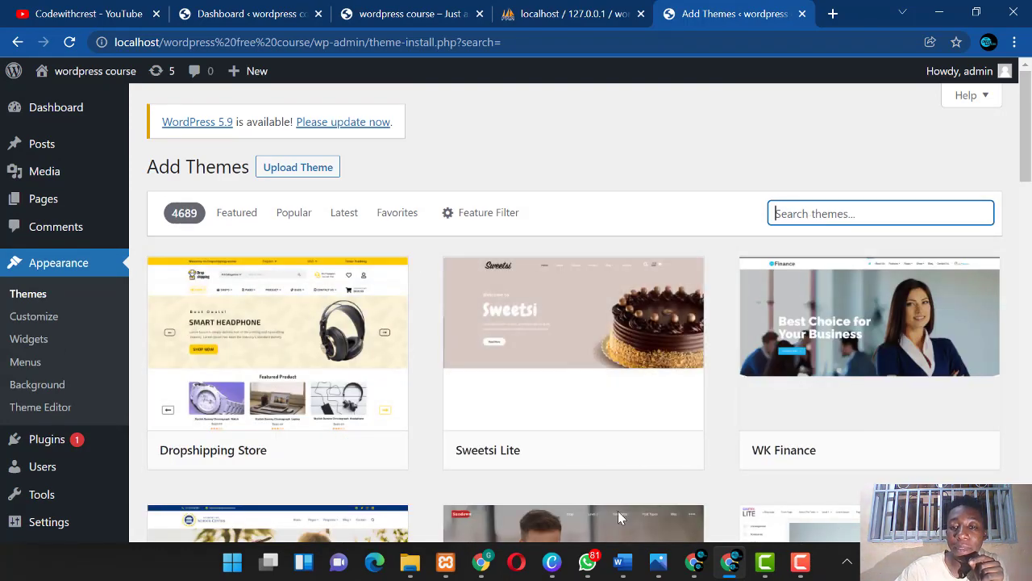
pyautogui.scroll(-7, 345, 415)
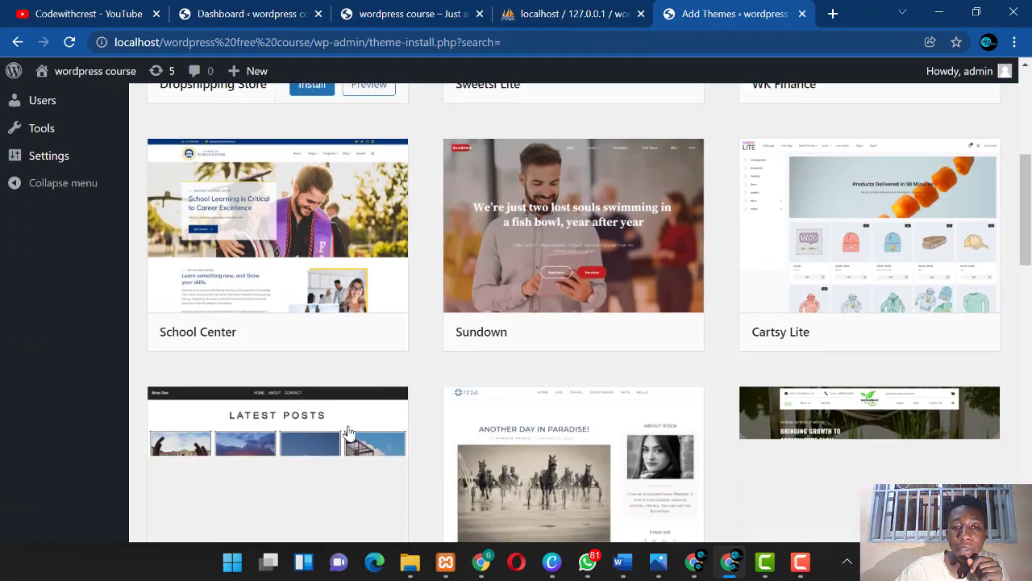
pyautogui.scroll(-5, 348, 432)
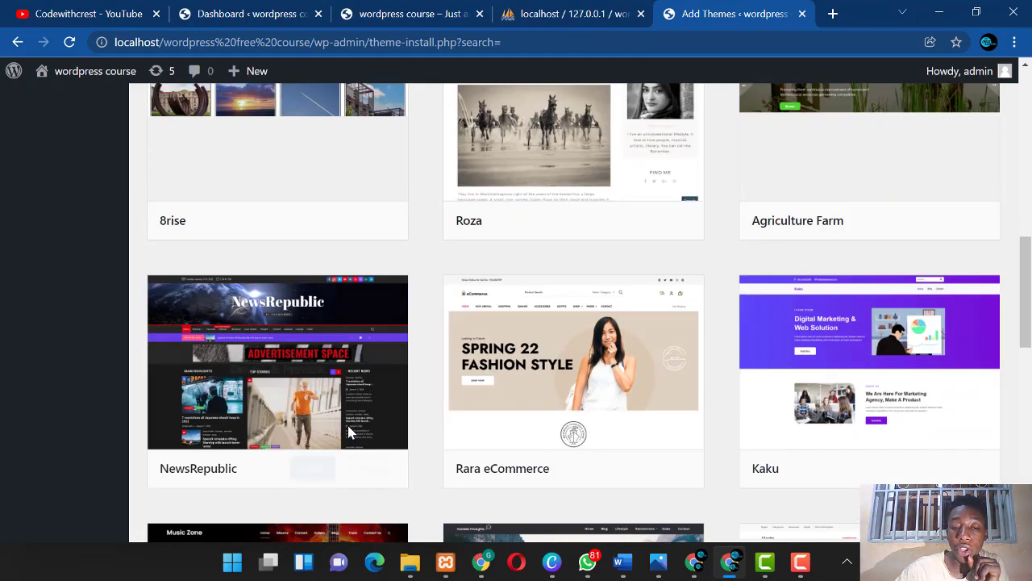
pyautogui.scroll(-9, 348, 433)
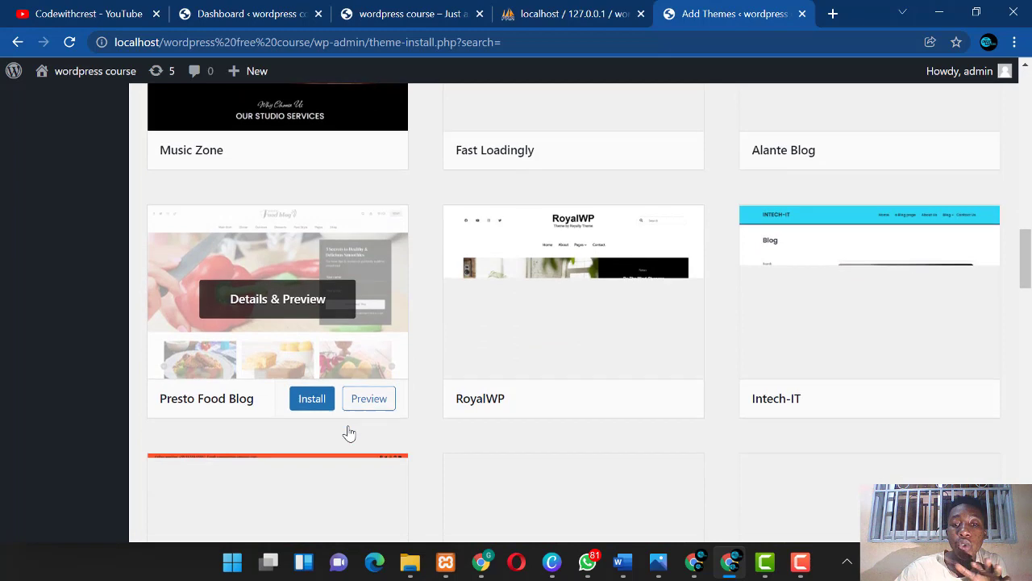
pyautogui.scroll(-12, 348, 433)
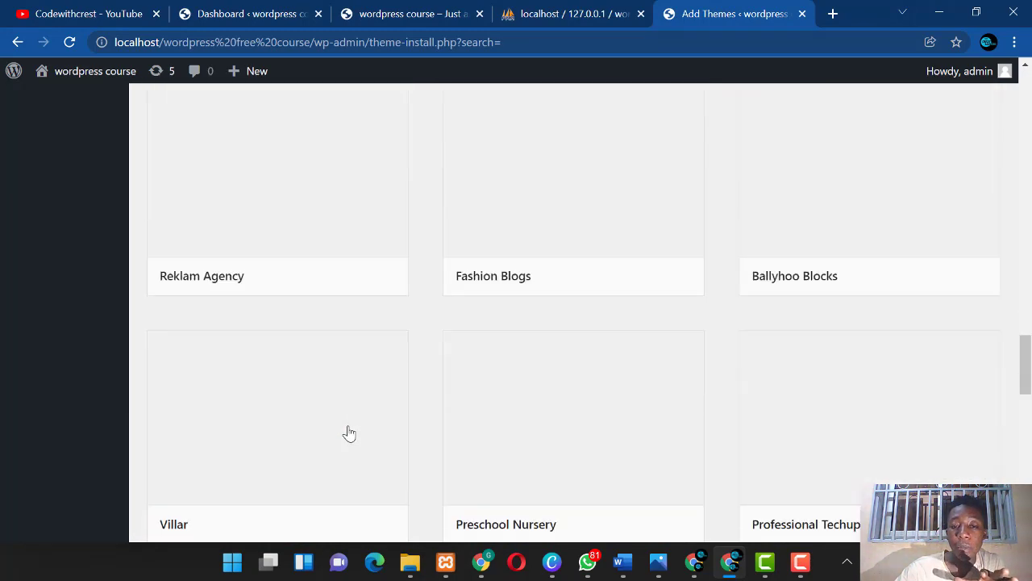
pyautogui.scroll(-15, 349, 433)
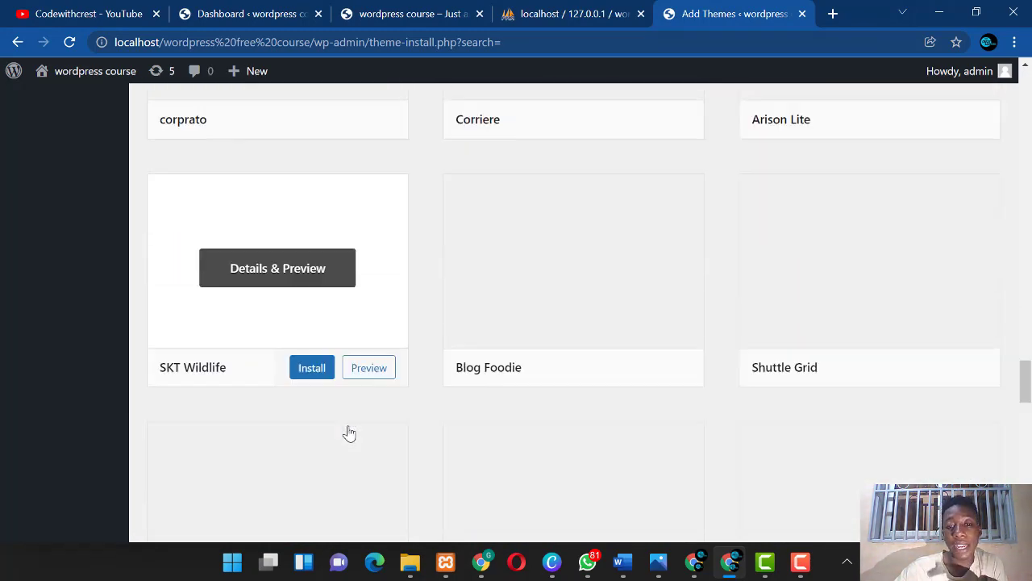
pyautogui.scroll(-15, 348, 433)
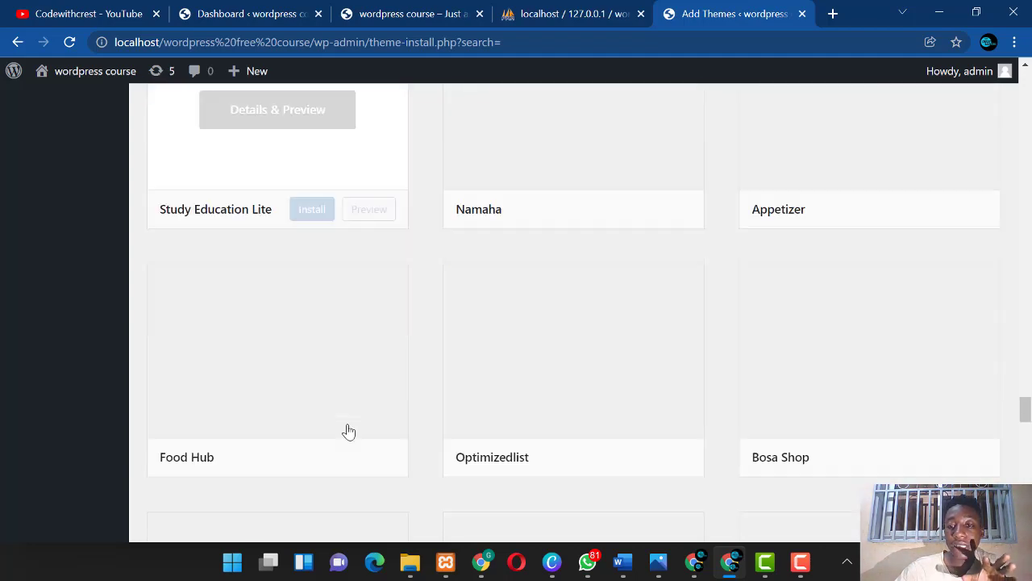
pyautogui.scroll(-15, 348, 433)
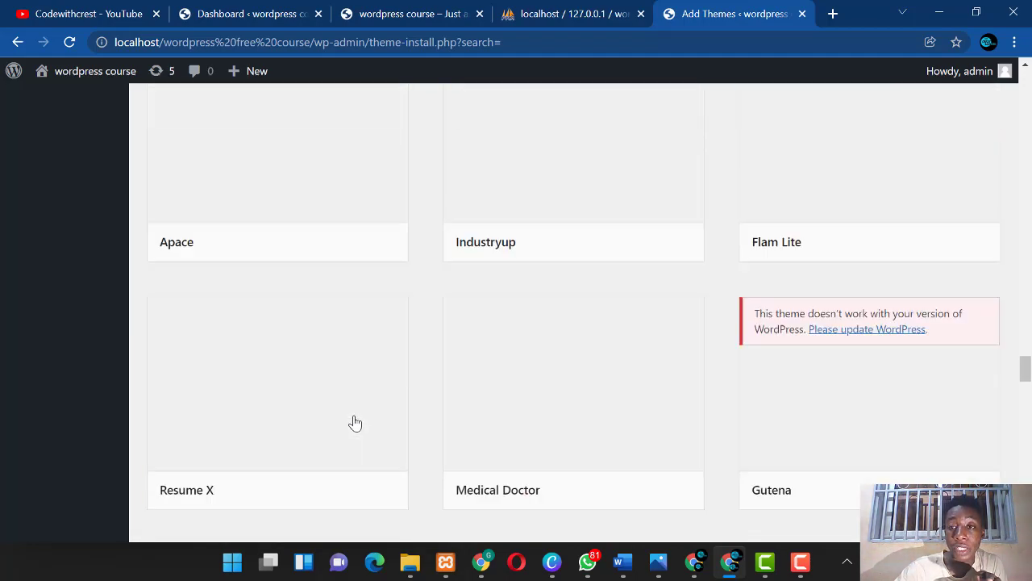
pyautogui.scroll(-15, 348, 432)
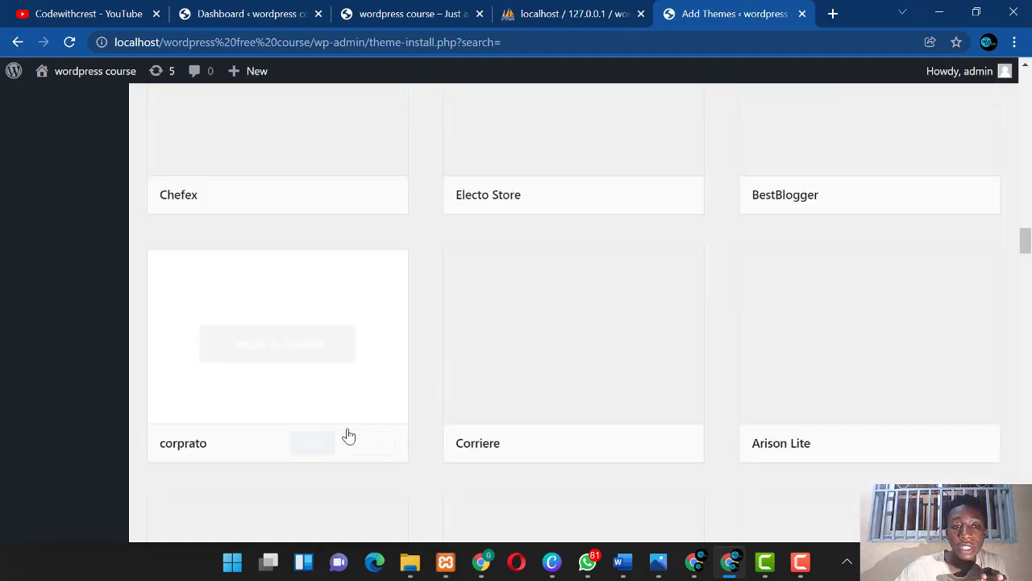
pyautogui.scroll(20, 348, 435)
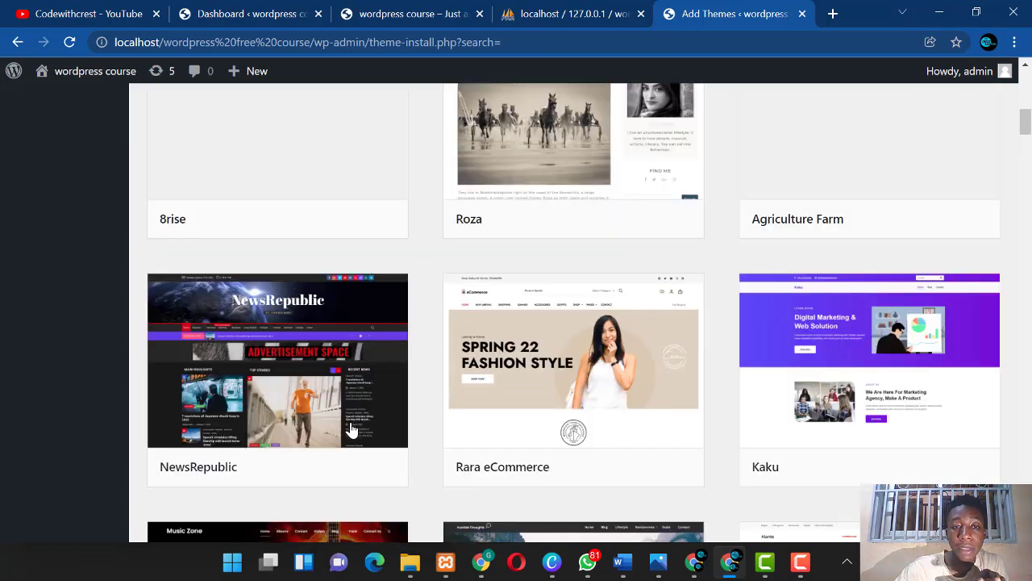
pyautogui.scroll(-2, 351, 429)
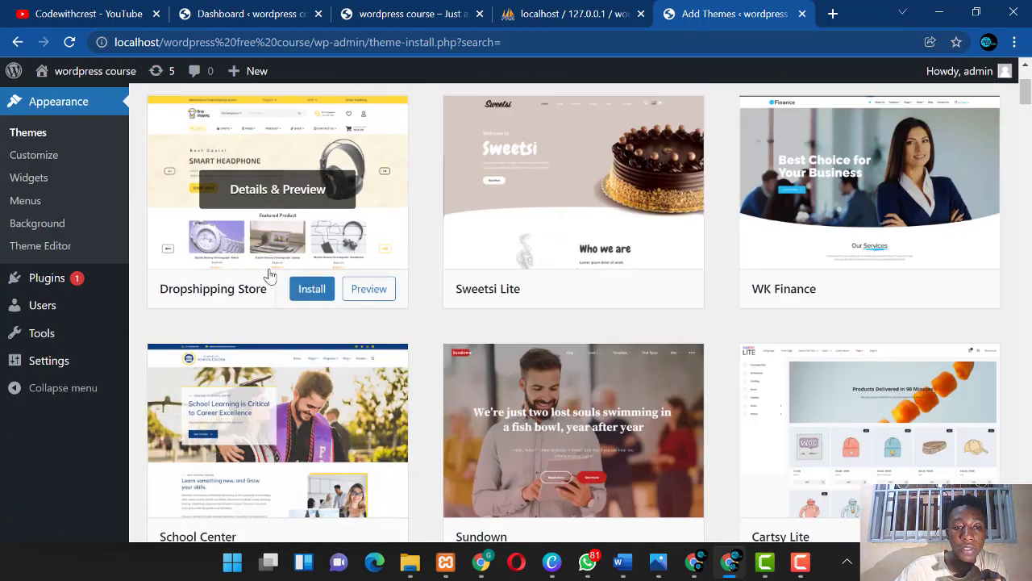
# Step: Install the Dropshipping Store theme and activate it on the site
pyautogui.click(308, 291)
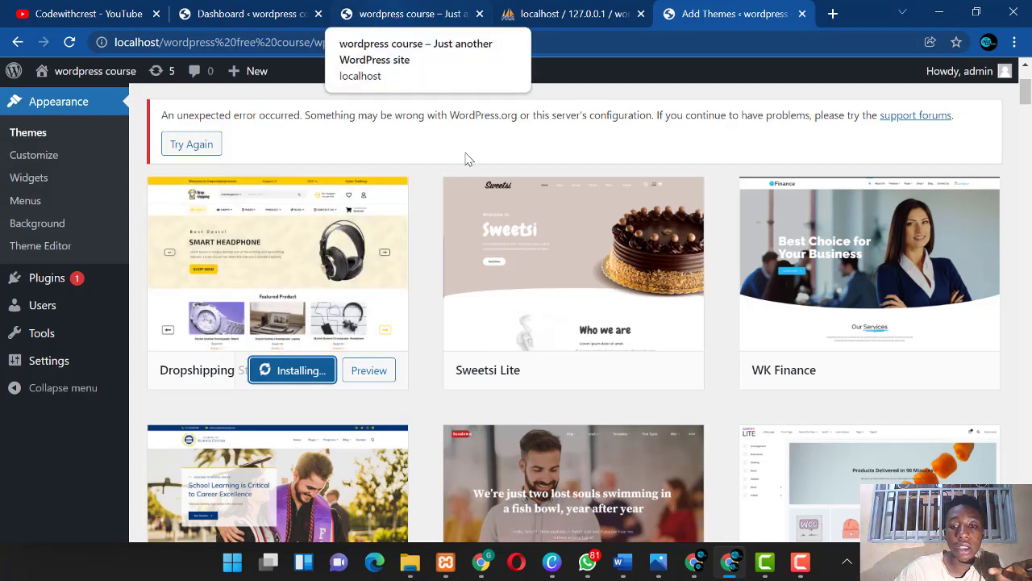
pyautogui.click(799, 565)
pyautogui.click(799, 565)
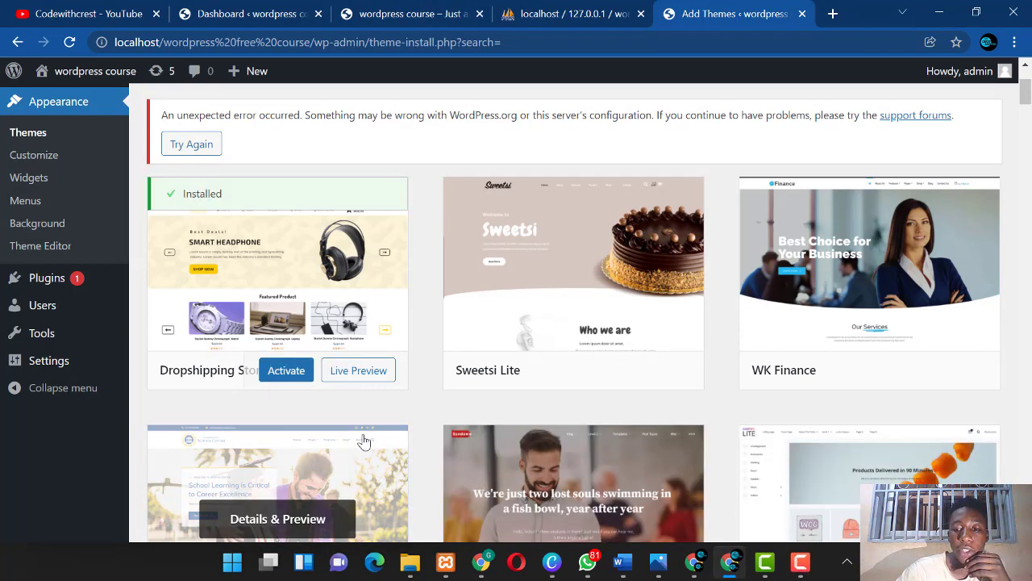
pyautogui.click(280, 372)
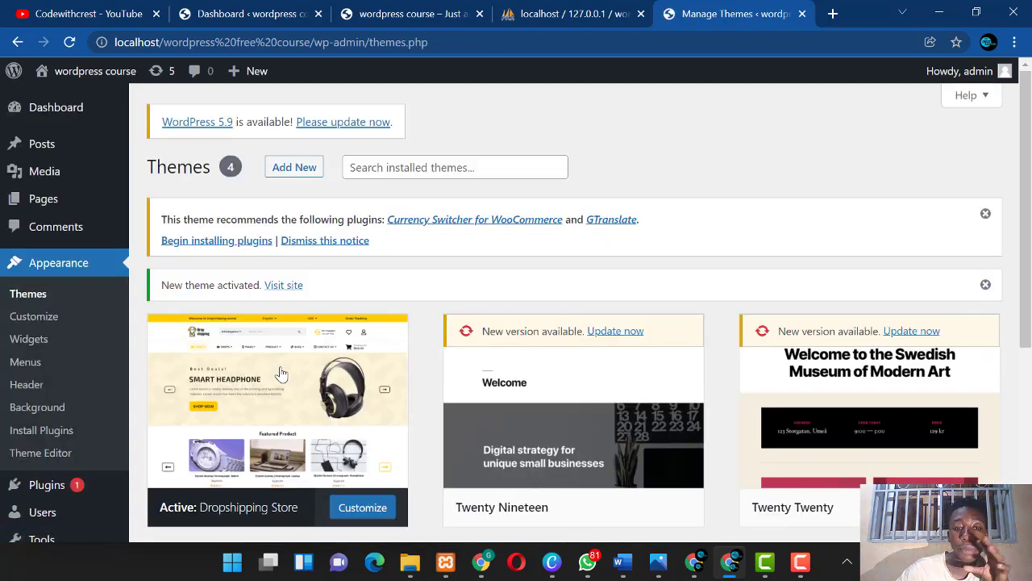
# Step: Reload the site's front page and examine its layout and footer with the Dropshipping Store theme
pyautogui.click(403, 14)
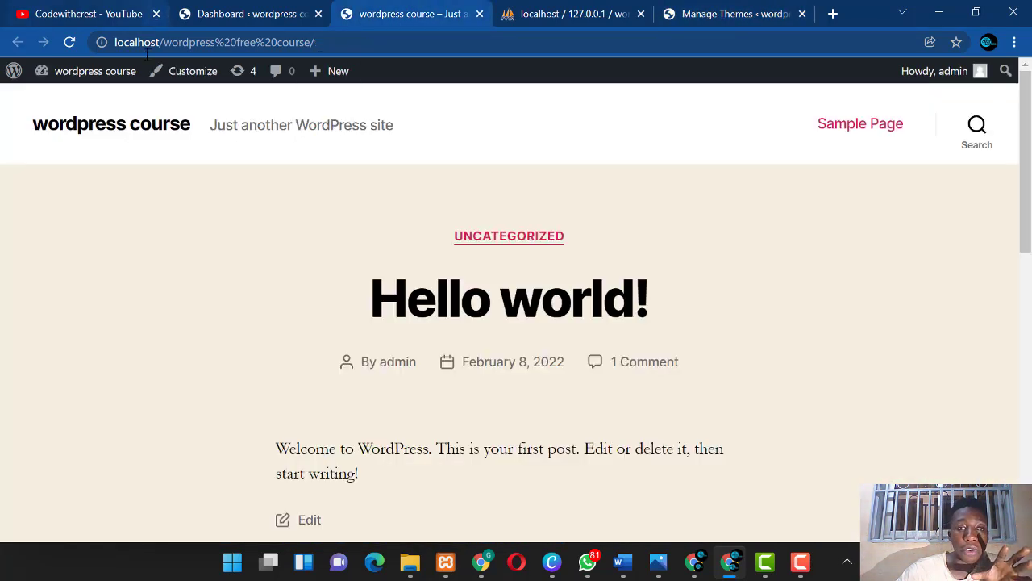
pyautogui.click(69, 42)
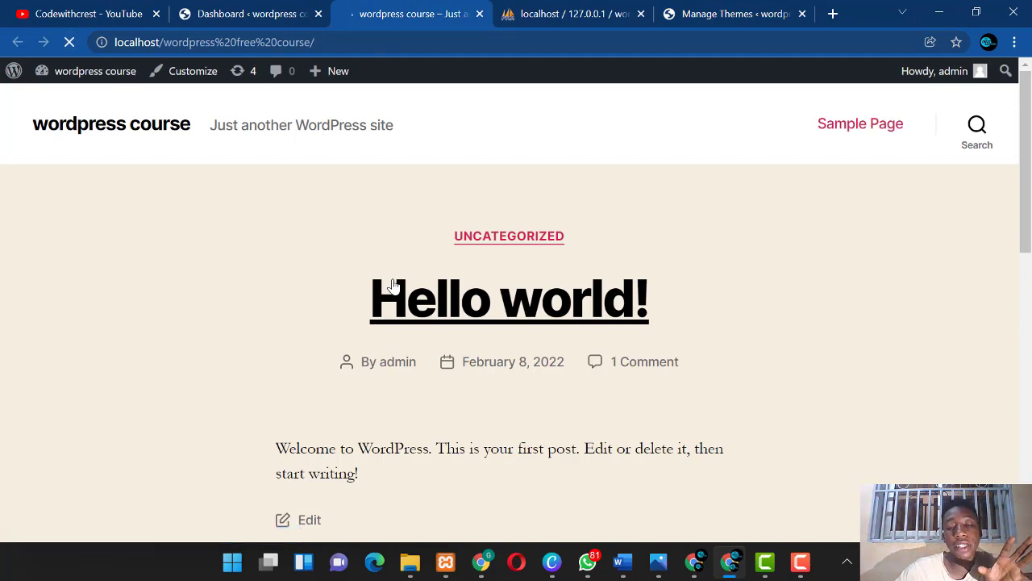
pyautogui.scroll(-1, 472, 317)
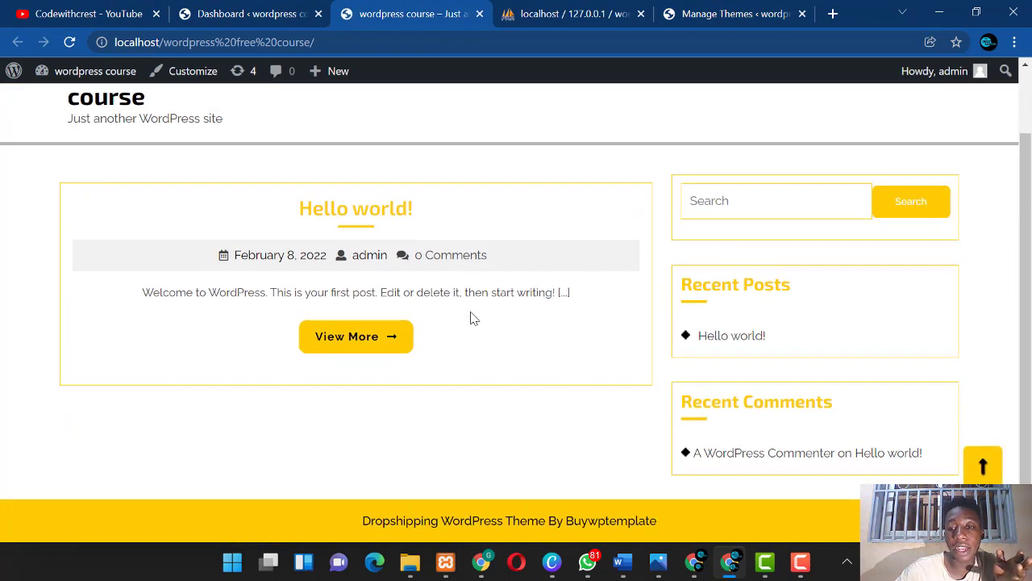
pyautogui.scroll(1, 473, 315)
pyautogui.scroll(-1, 619, 536)
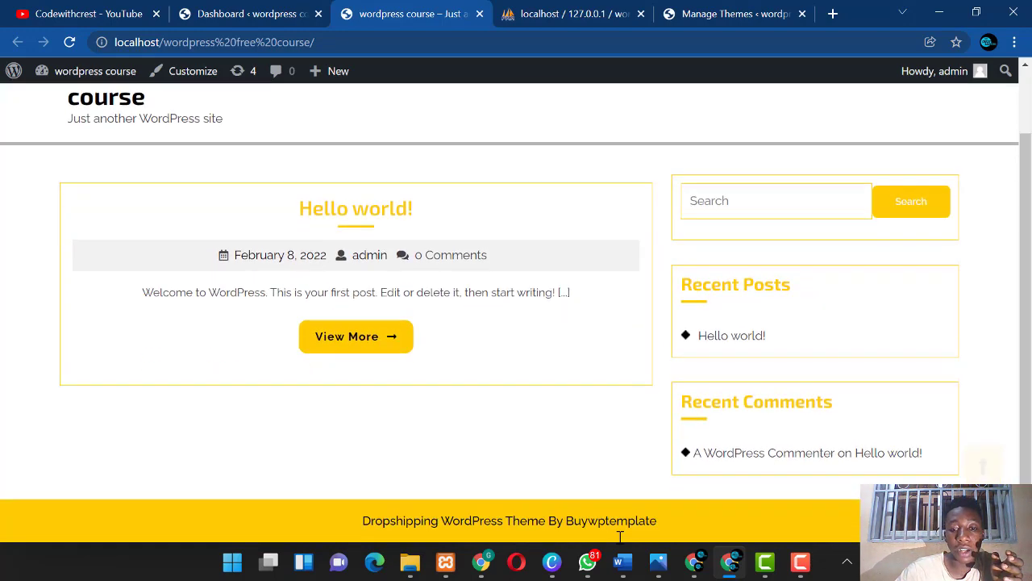
pyautogui.moveTo(369, 520); pyautogui.dragTo(674, 513)
pyautogui.scroll(1, 445, 357)
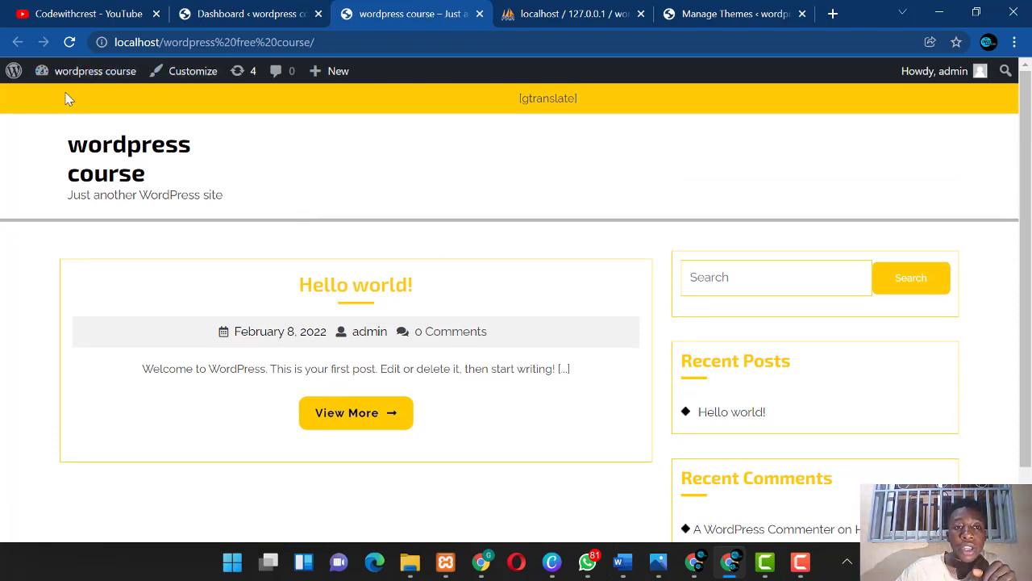
# Step: Start customizing the site from its front page and look through the sections of Theme Settings
pyautogui.click(184, 80)
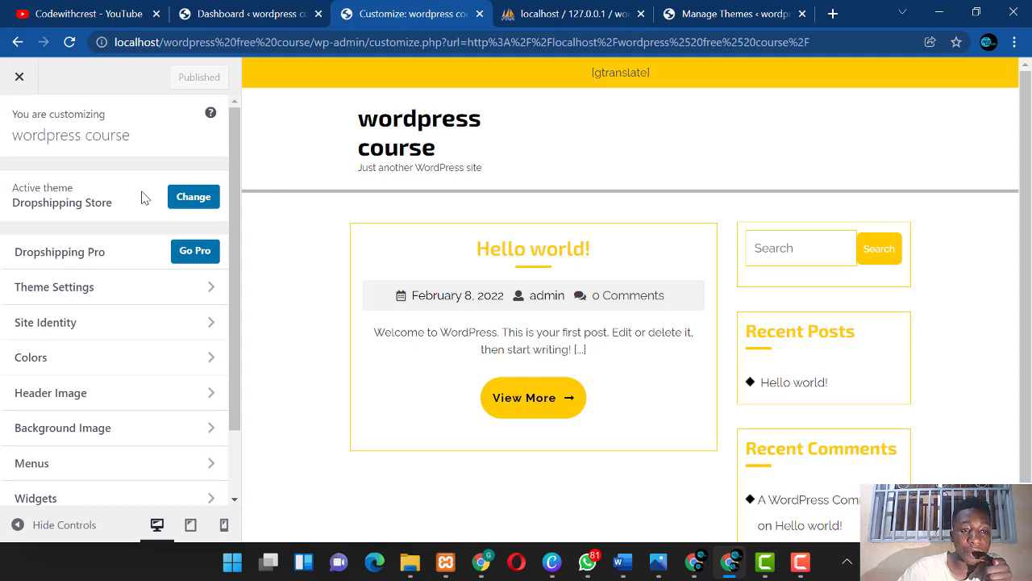
pyautogui.scroll(-1, 149, 201)
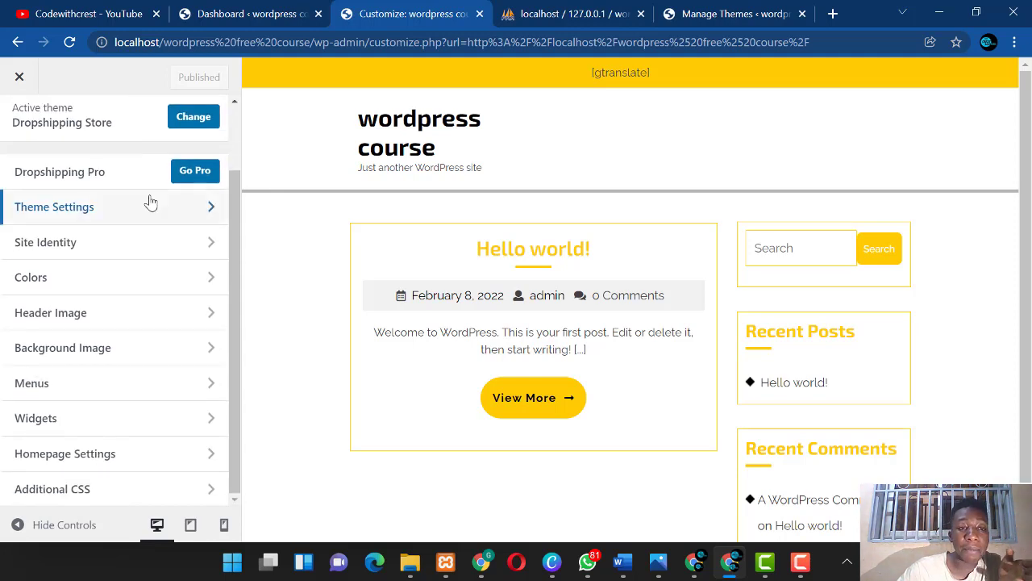
pyautogui.click(188, 174)
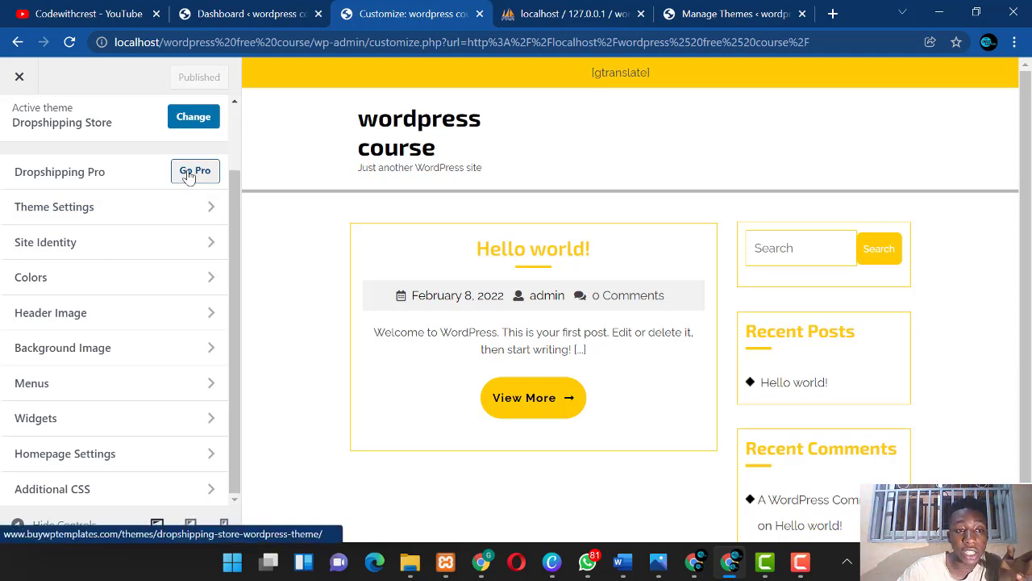
pyautogui.click(166, 215)
pyautogui.scroll(-1, 92, 210)
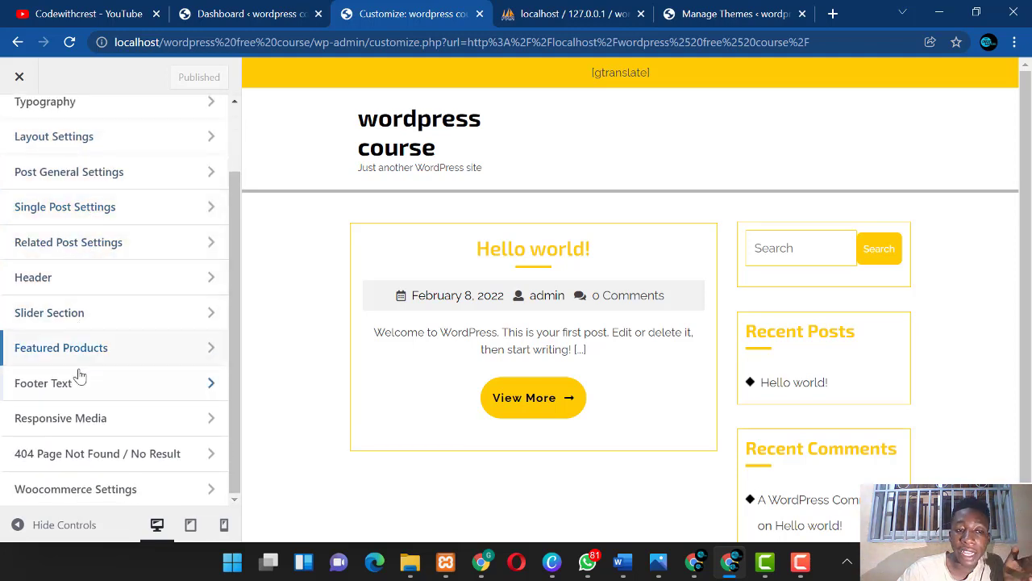
pyautogui.scroll(1, 80, 379)
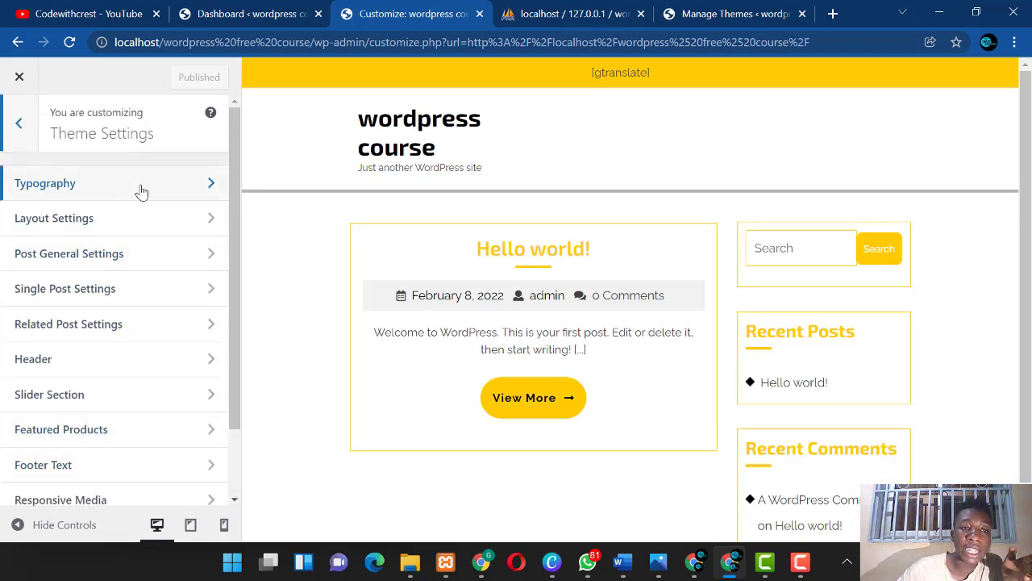
# Step: Examine the Typography options for text and heading colors, fonts and sizes, then return to Theme Settings
pyautogui.click(184, 195)
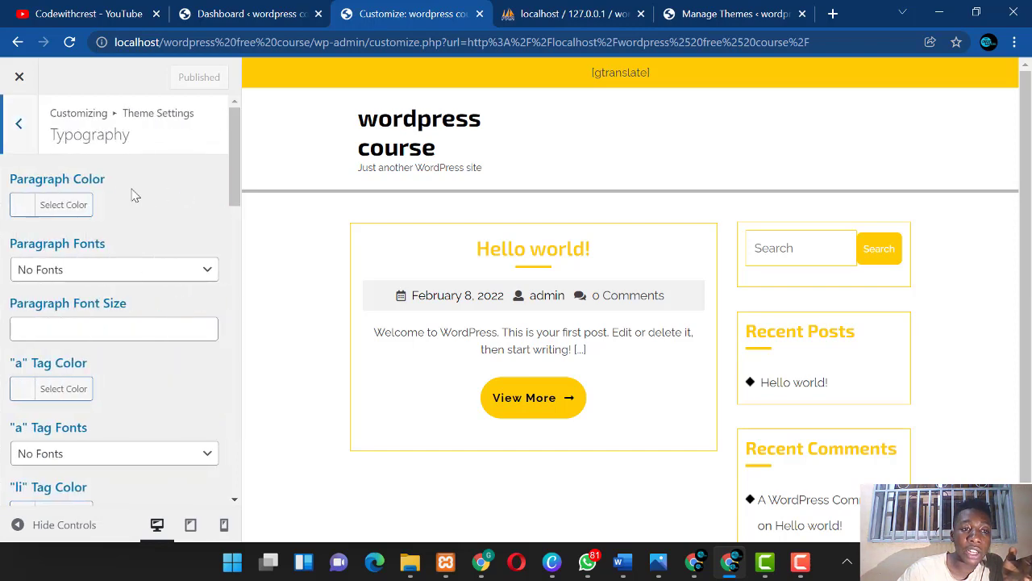
pyautogui.scroll(-8, 94, 352)
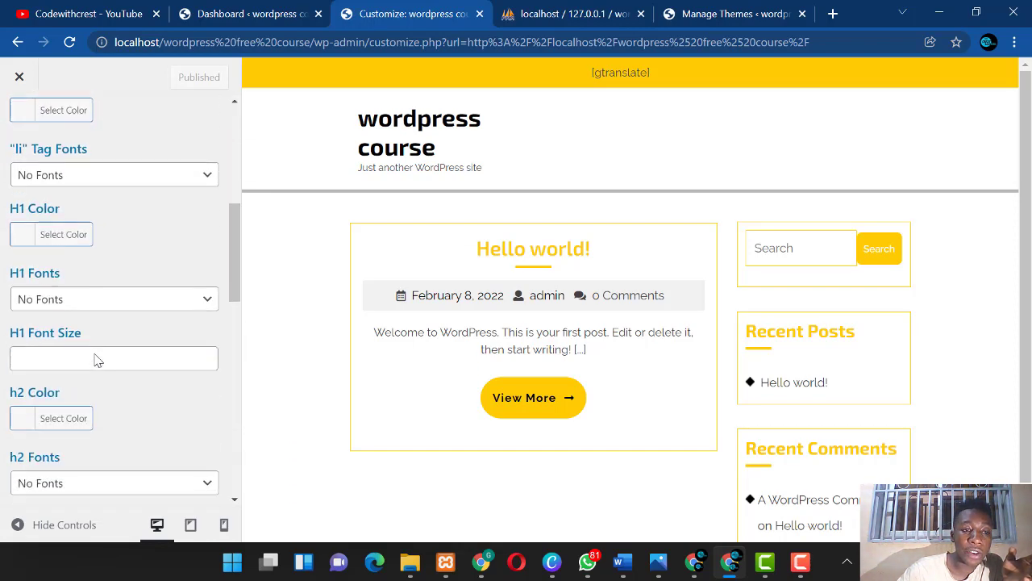
pyautogui.scroll(8, 80, 322)
pyautogui.click(10, 141)
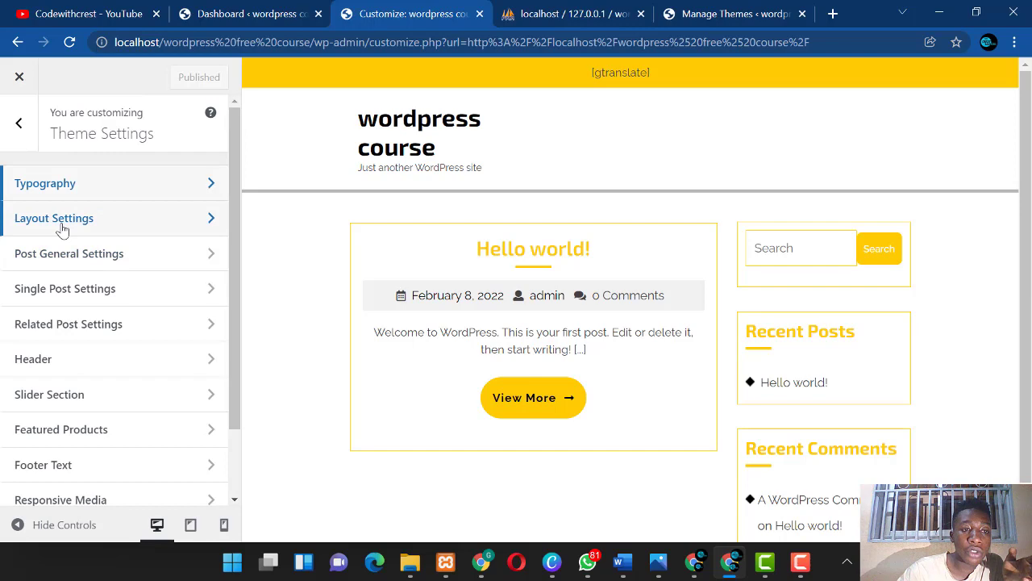
# Step: Examine the Layout Settings options and the remaining sections of Theme Settings
pyautogui.click(62, 225)
pyautogui.scroll(-5, 117, 270)
pyautogui.scroll(5, 120, 271)
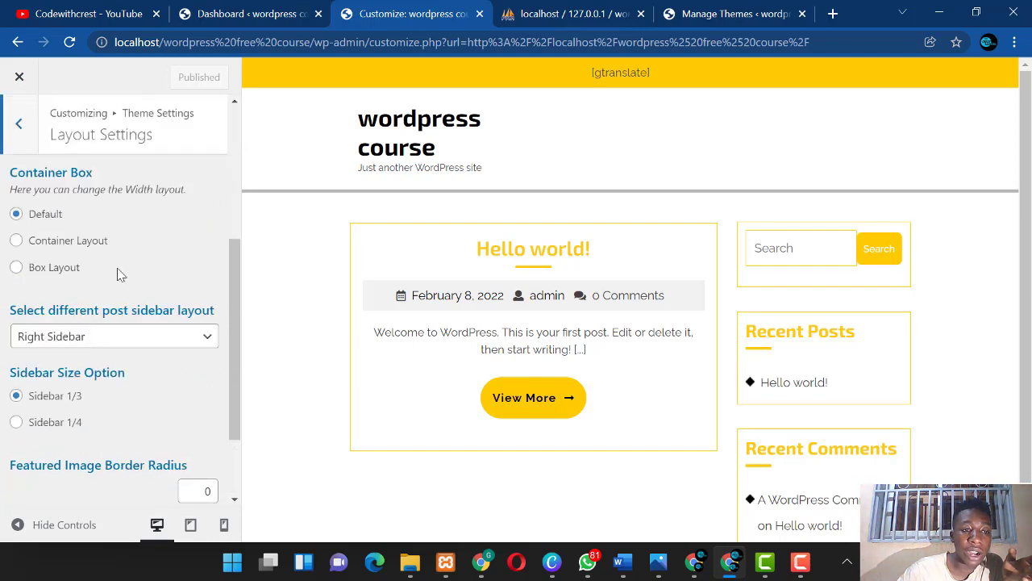
pyautogui.click(20, 131)
pyautogui.scroll(-2, 93, 278)
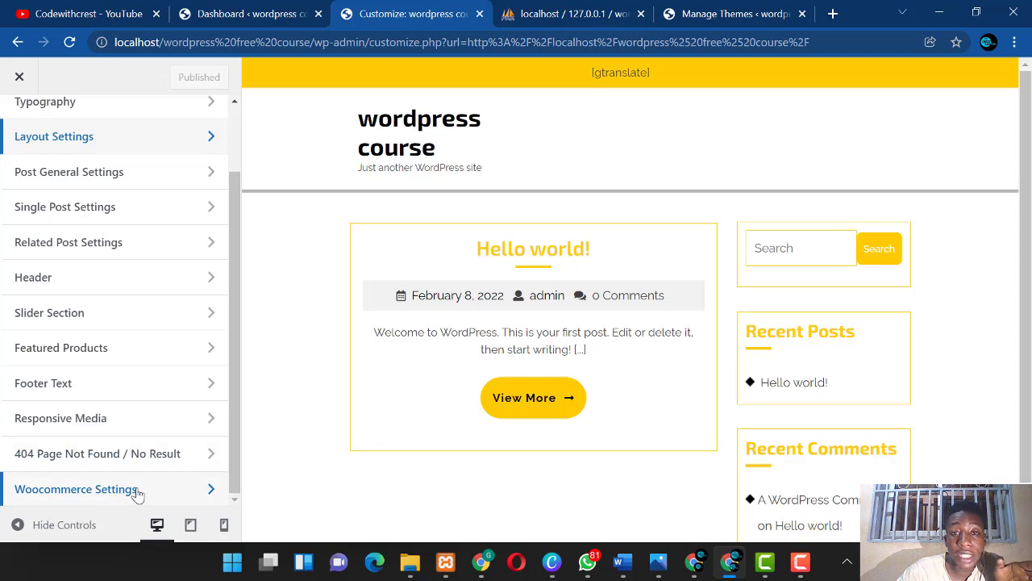
pyautogui.scroll(1, 100, 226)
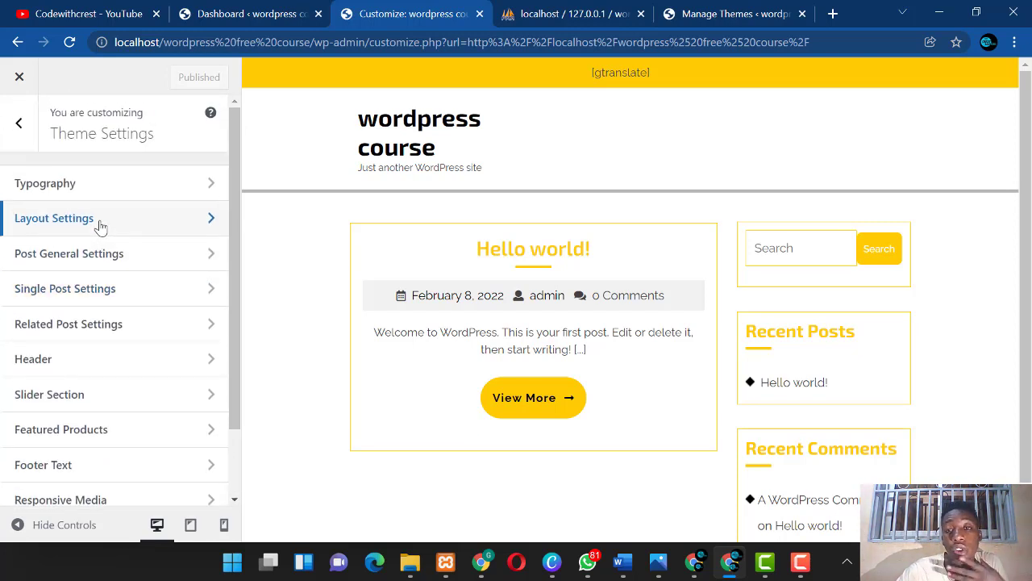
# Step: In the Site Identity settings, set the site's tagline to "this is the free course by codewithcrest" and check it in the preview
pyautogui.click(19, 124)
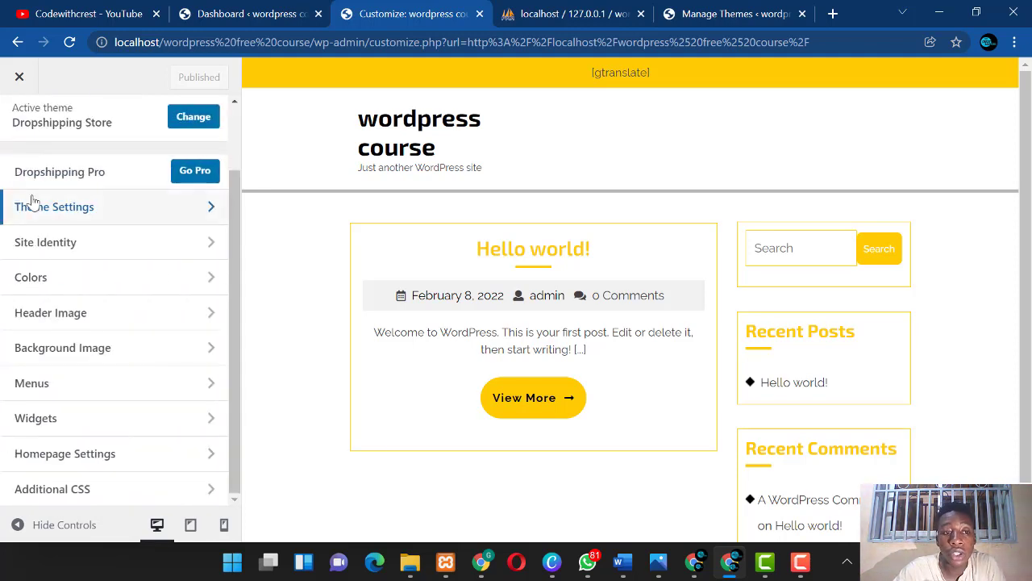
pyautogui.click(104, 255)
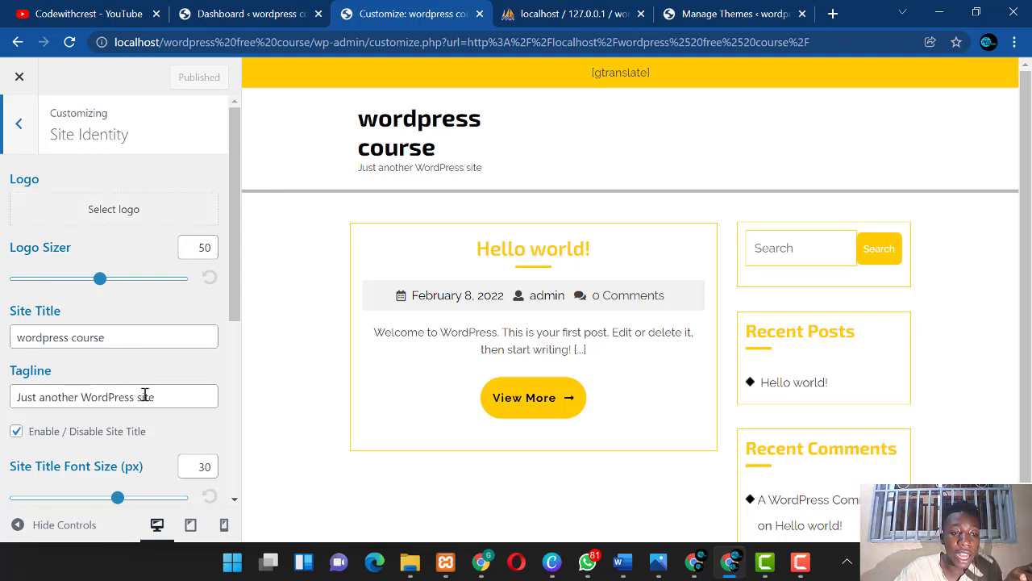
pyautogui.moveTo(153, 396); pyautogui.dragTo(4, 395)
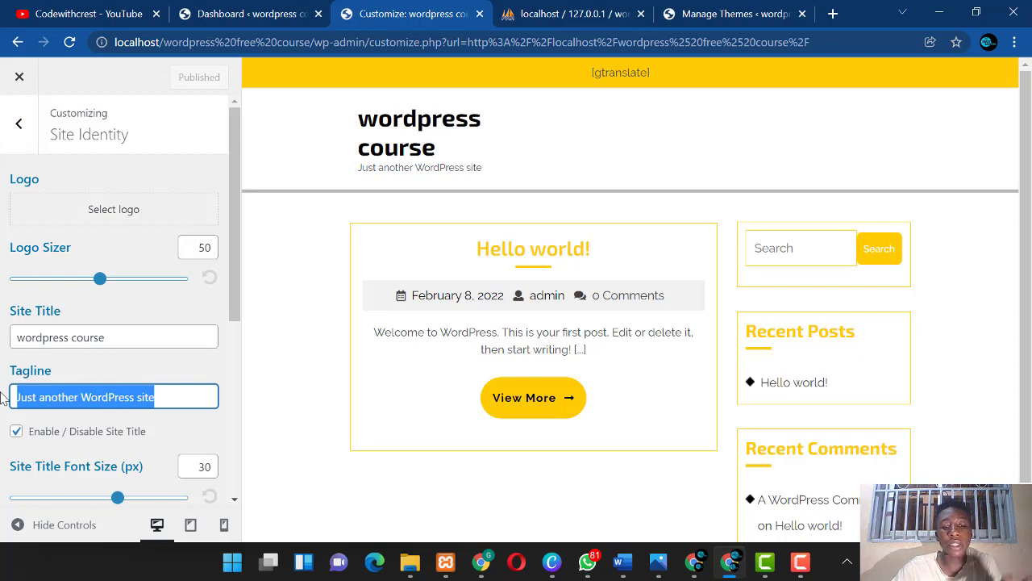
pyautogui.write('this is ')
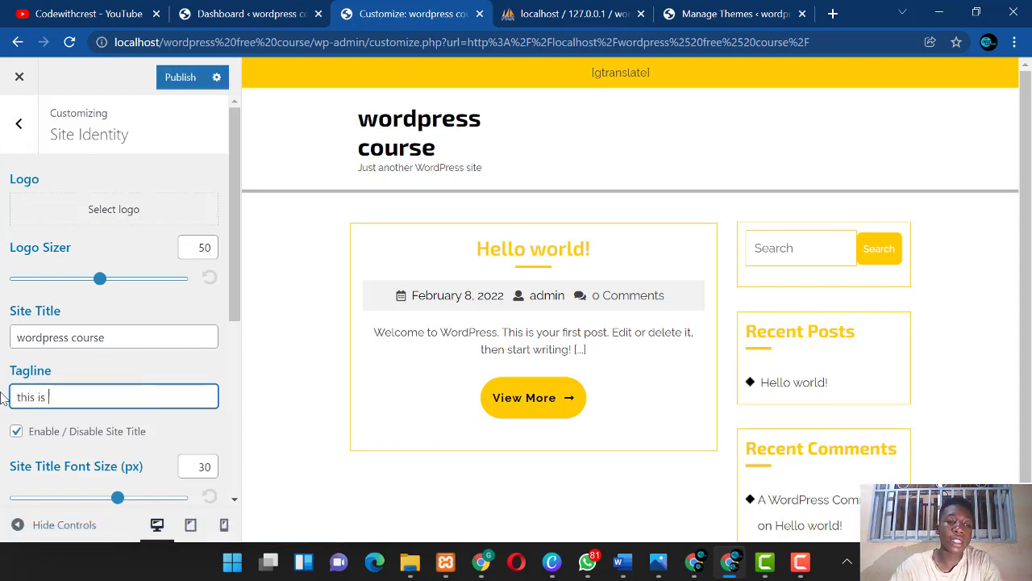
pyautogui.write('the free cours')
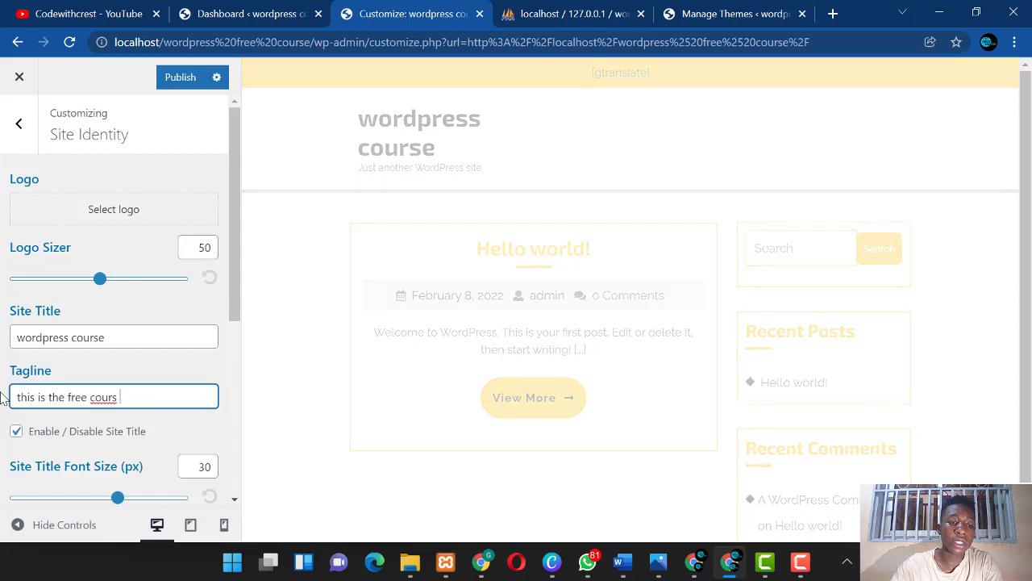
pyautogui.press('BackSpace')
pyautogui.write('e')
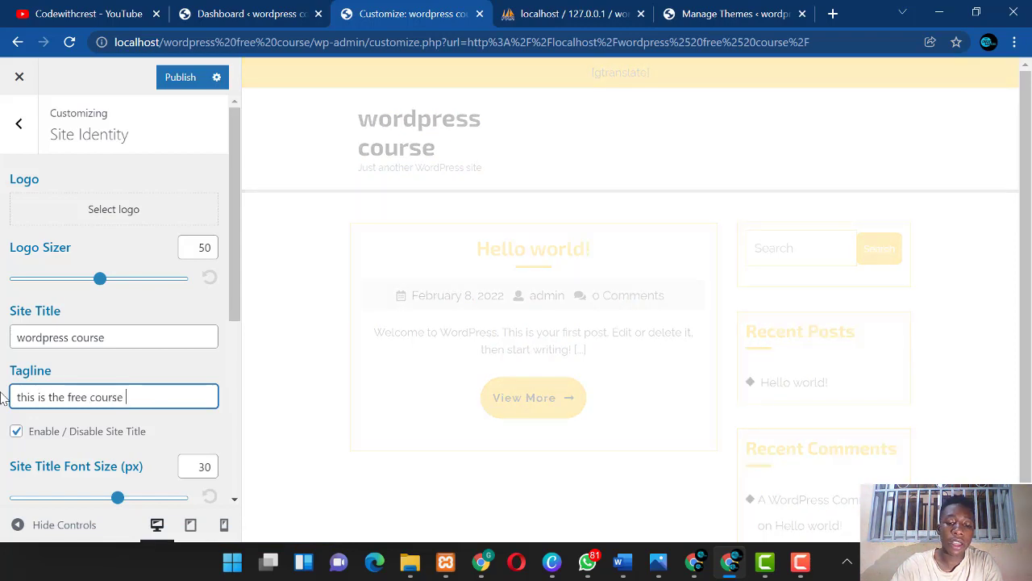
pyautogui.write(' by codewi')
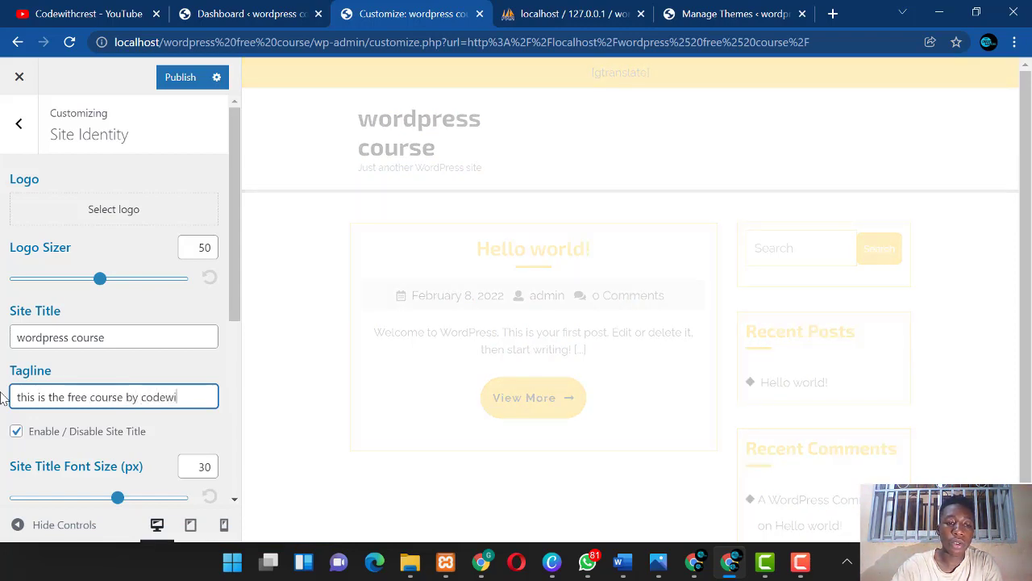
pyautogui.write('thcrest')
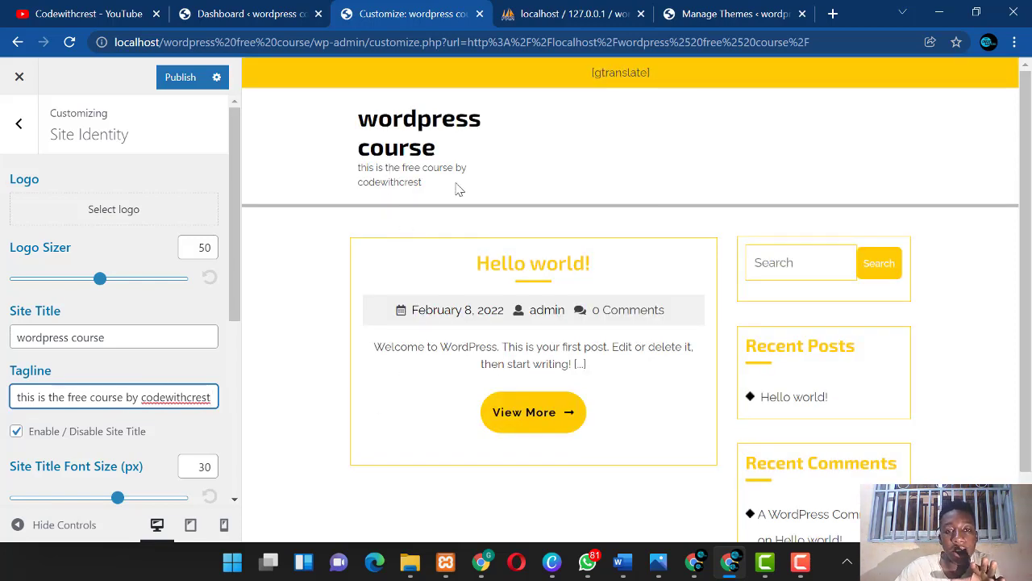
pyautogui.click(465, 195)
pyautogui.moveTo(465, 195); pyautogui.dragTo(328, 184)
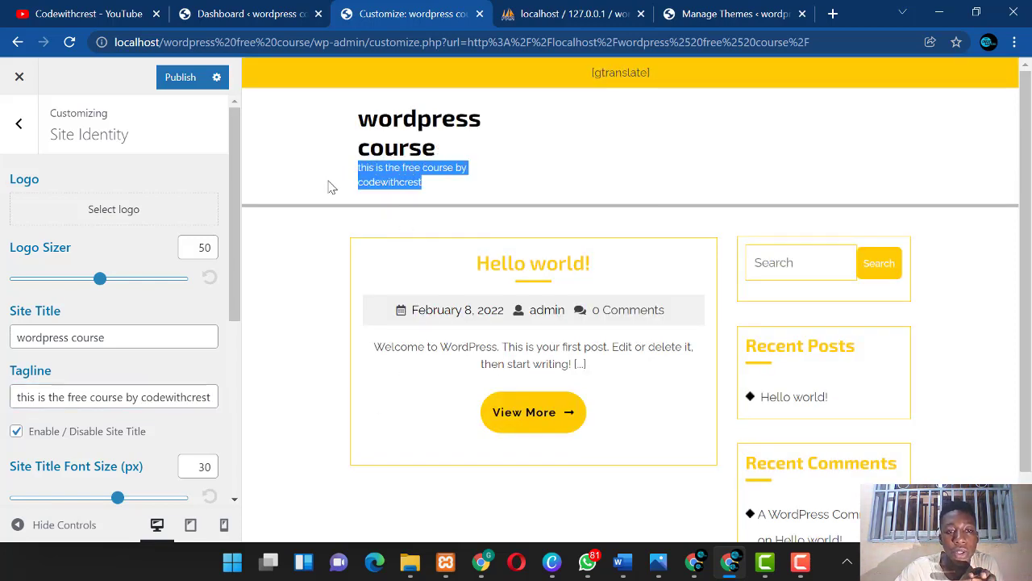
# Step: Examine the remaining Site Identity options, including font sizes and site icon, and return to the main list of customization sections
pyautogui.scroll(-3, 81, 423)
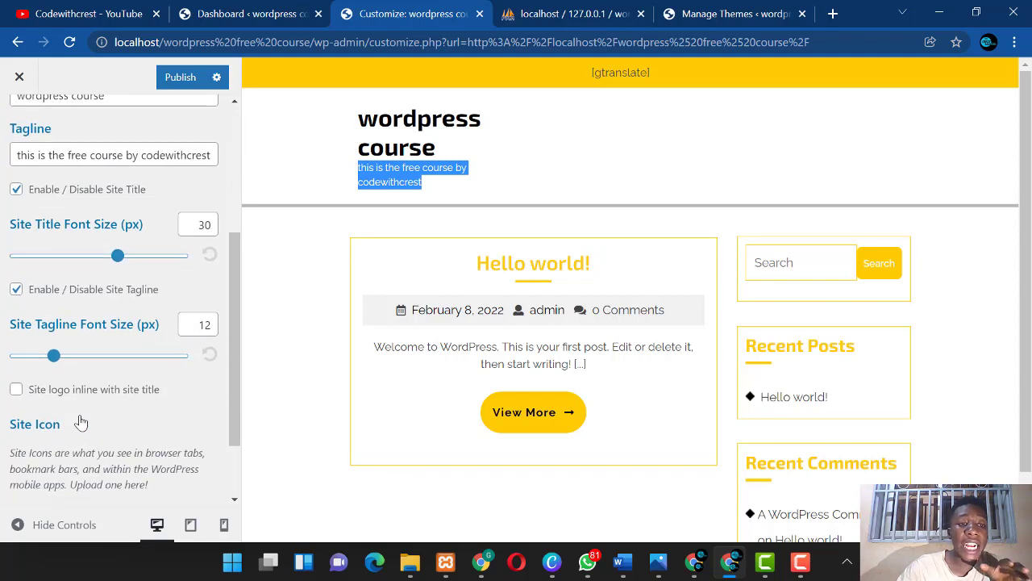
pyautogui.scroll(-1, 81, 423)
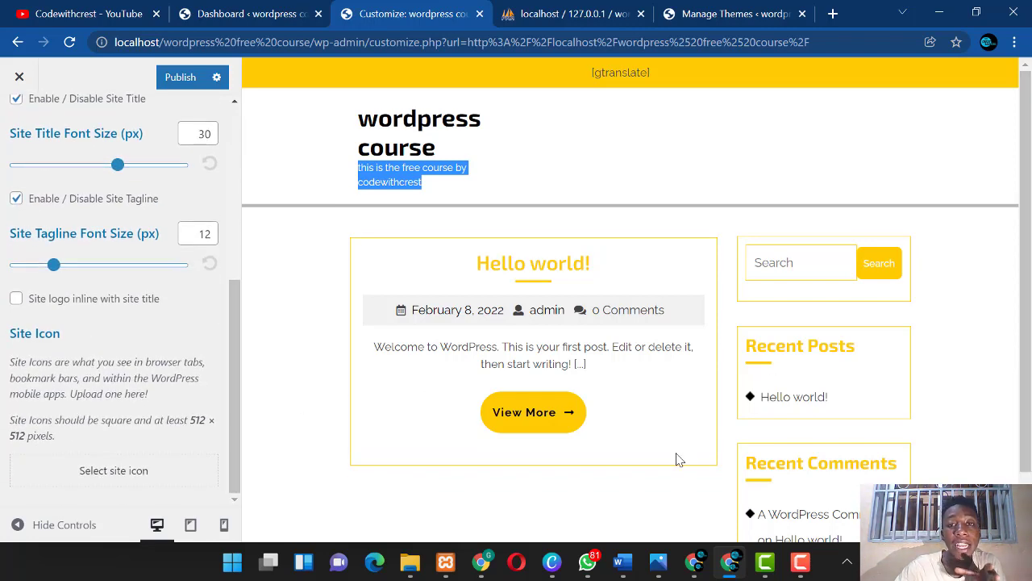
pyautogui.scroll(4, 80, 242)
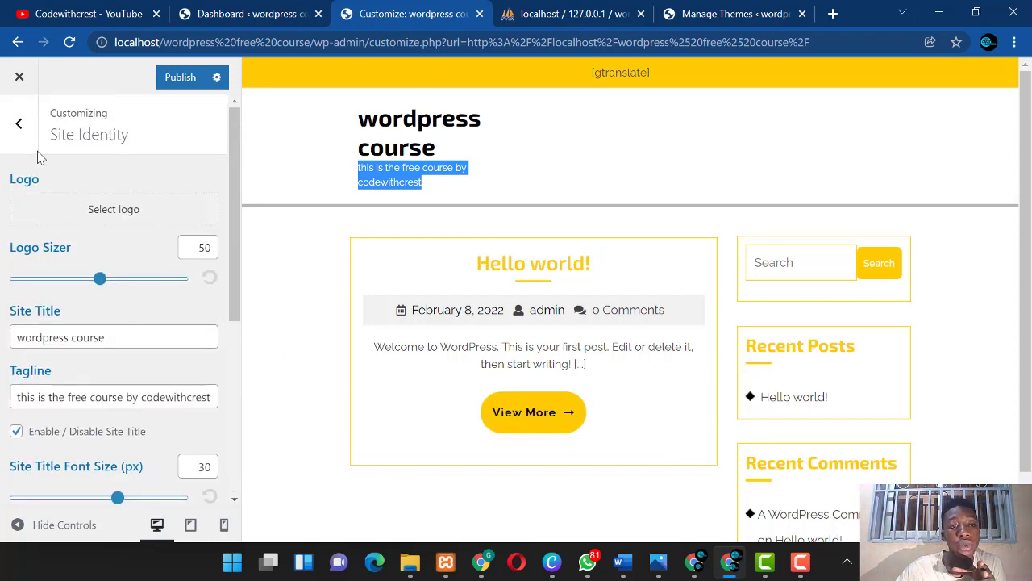
pyautogui.click(18, 123)
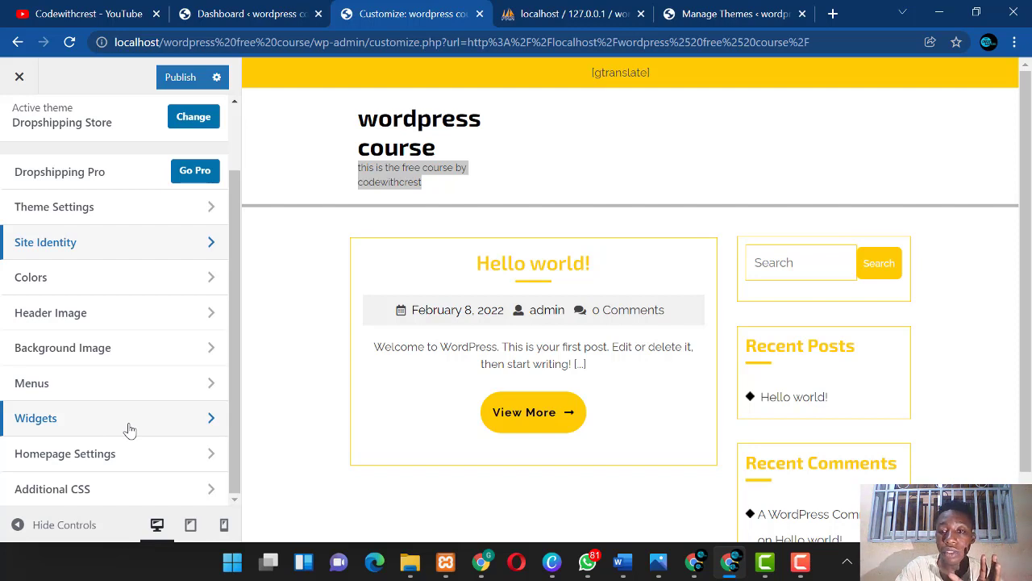
# Step: Try a static page as the homepage display in Homepage Settings, then switch back to the latest posts
pyautogui.click(97, 454)
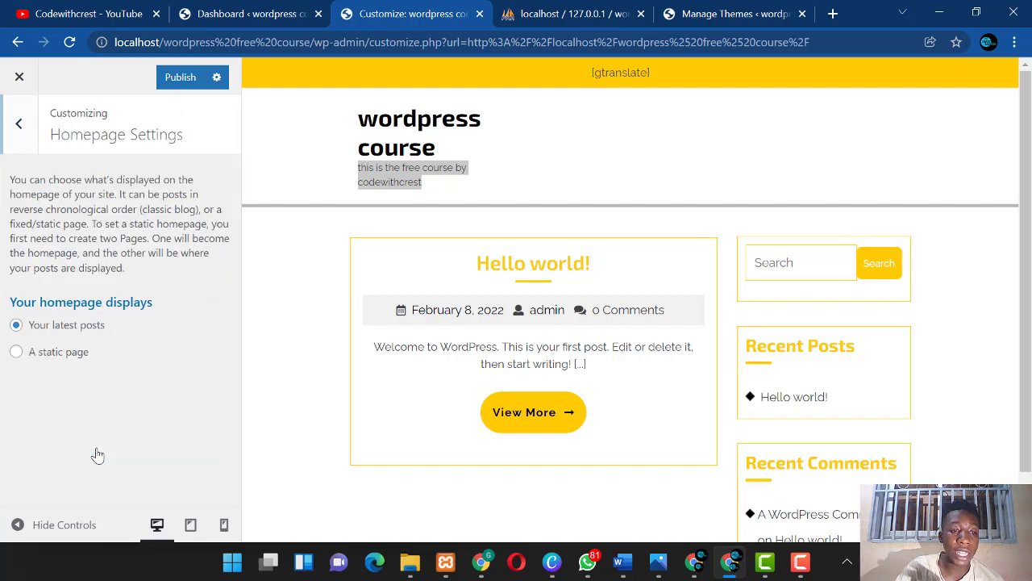
pyautogui.click(17, 352)
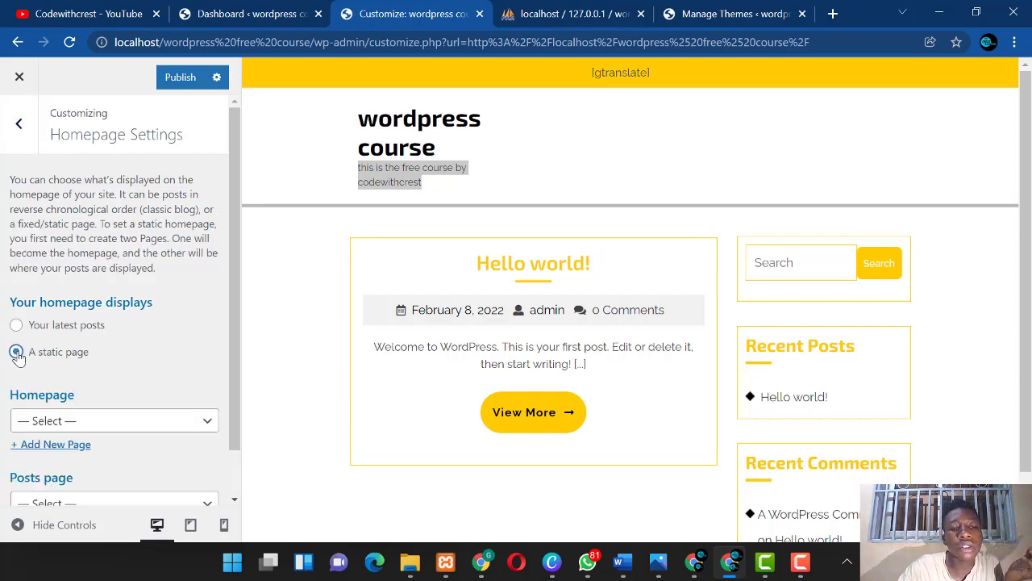
pyautogui.click(84, 421)
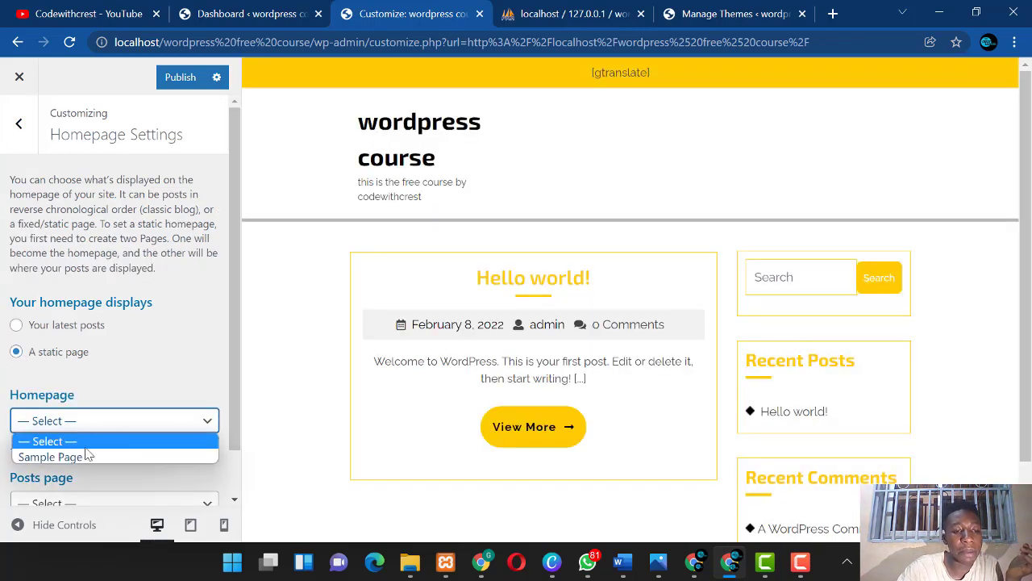
pyautogui.click(18, 326)
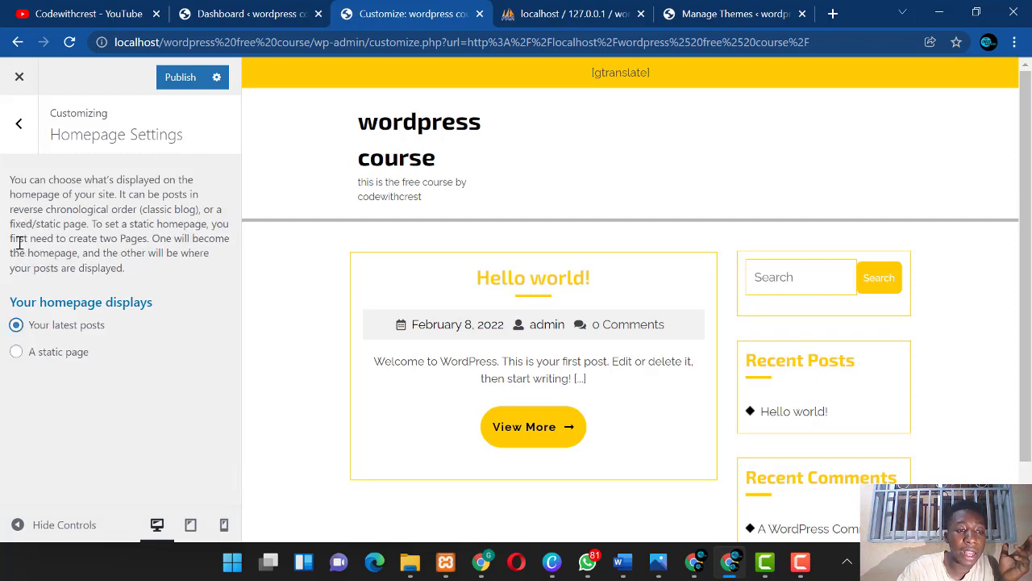
pyautogui.click(18, 123)
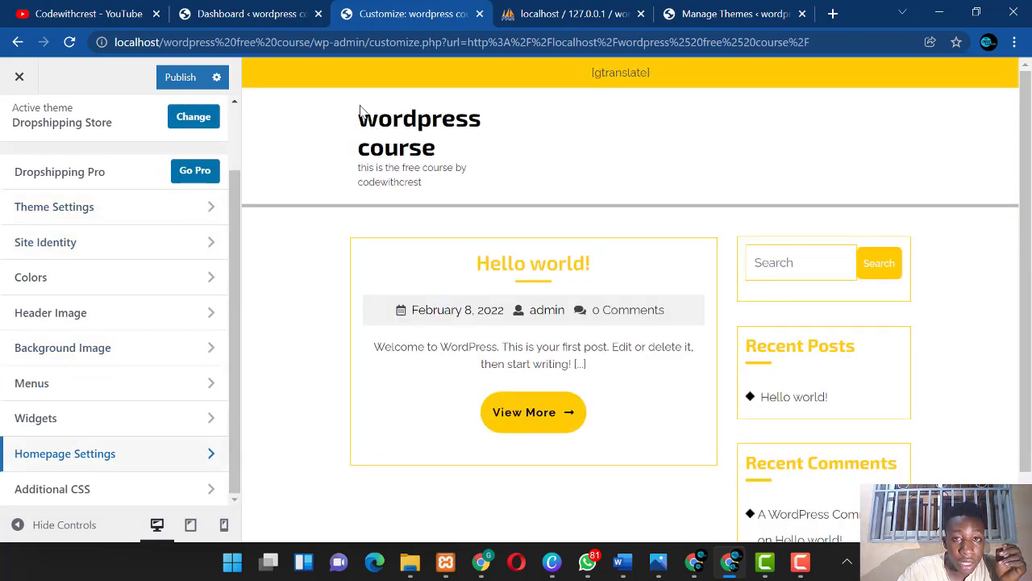
# Step: Switch to the WordPress dashboard, open the page for adding new plugins and browse the featured plugins
pyautogui.click(247, 24)
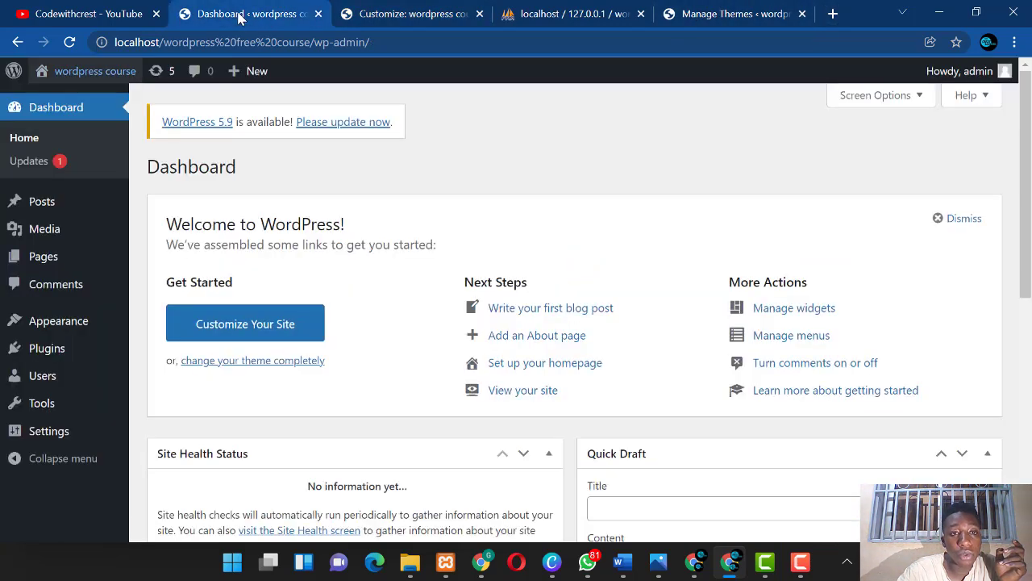
pyautogui.moveTo(64, 350)
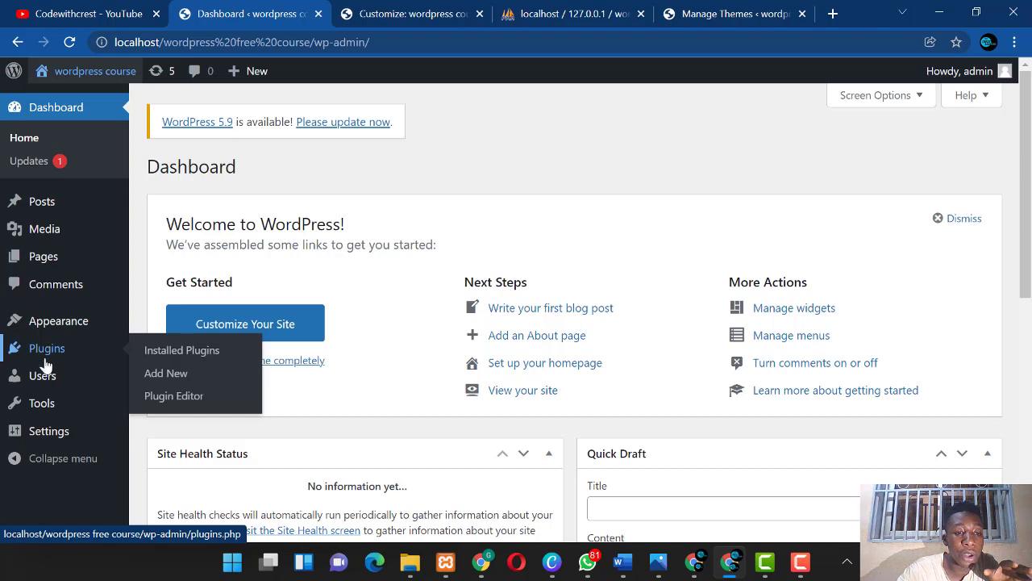
pyautogui.click(165, 373)
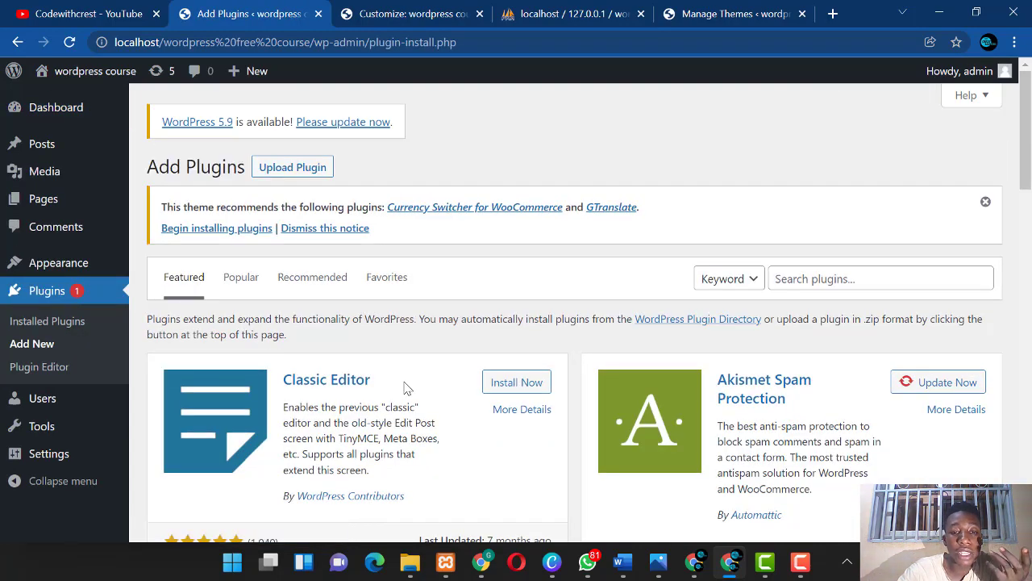
pyautogui.scroll(-20, 407, 388)
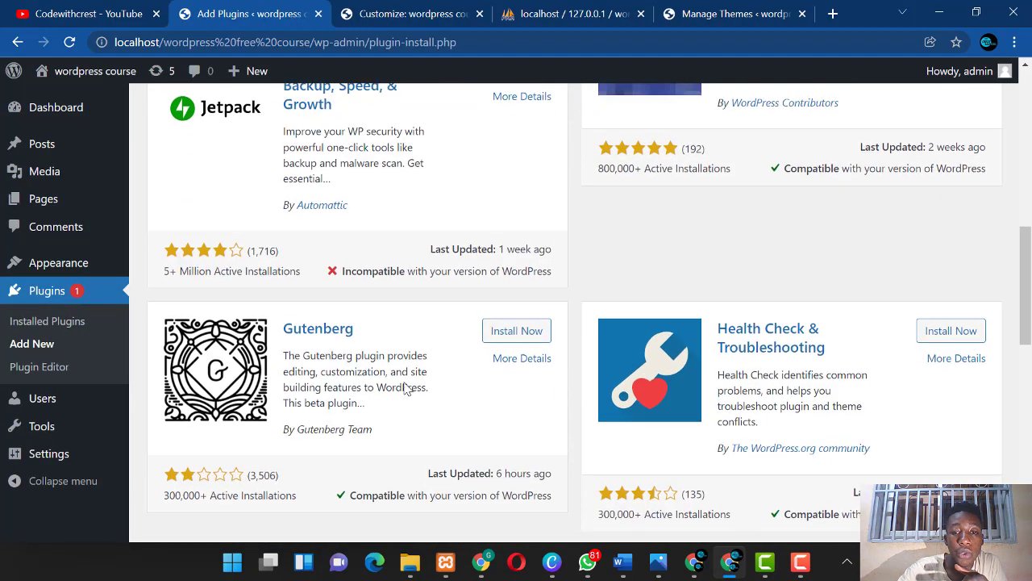
pyautogui.scroll(18, 407, 389)
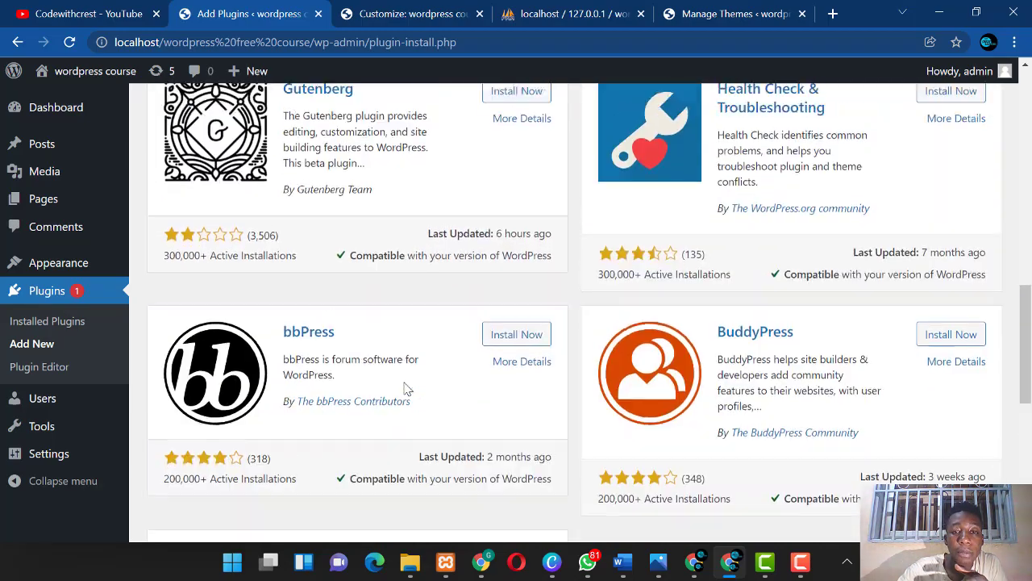
pyautogui.scroll(-5, 407, 389)
pyautogui.scroll(6, 405, 388)
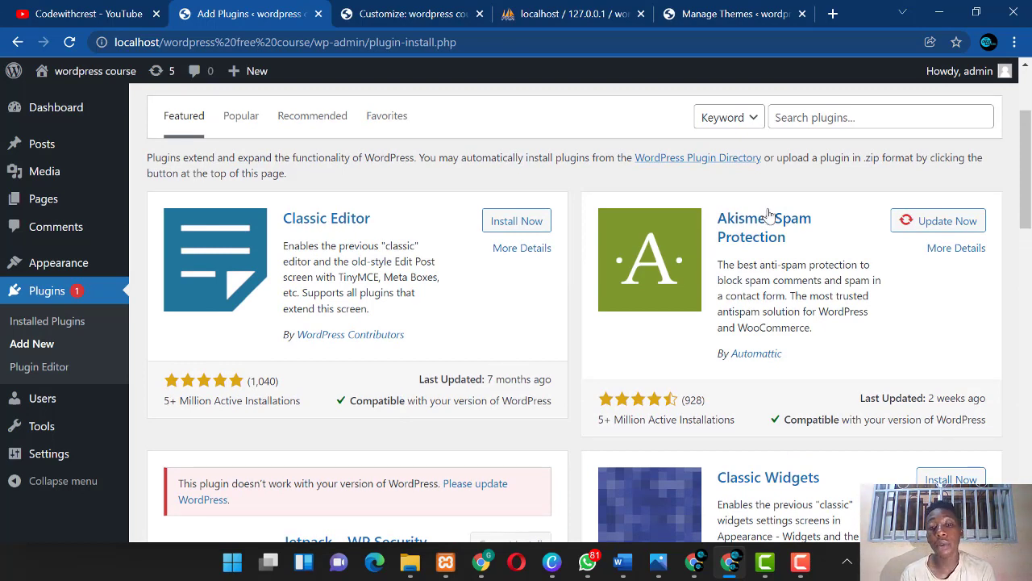
# Step: Search the plugin directory for "elementor" and install the Elementor Website Builder plugin
pyautogui.click(829, 118)
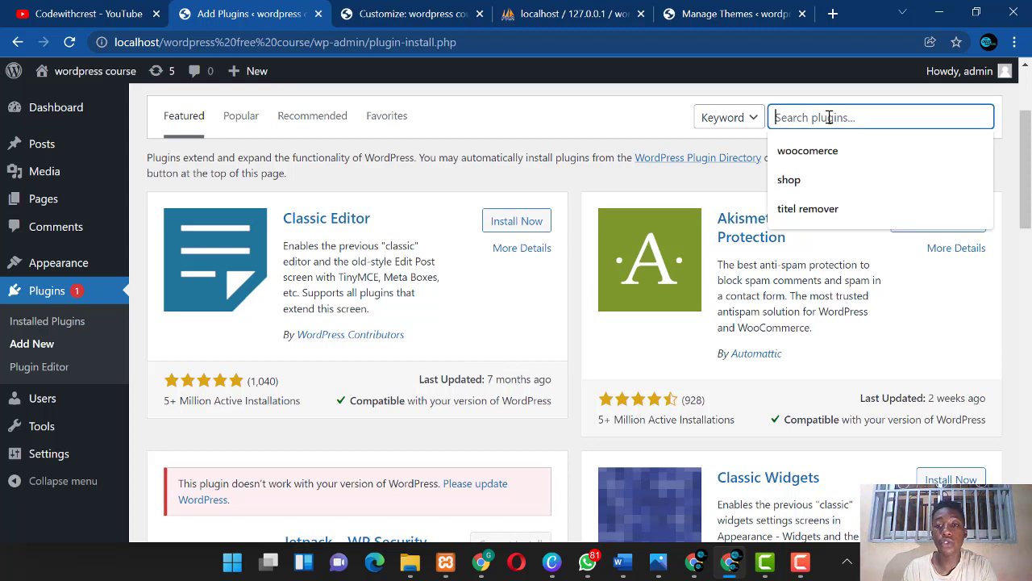
pyautogui.write('elemen')
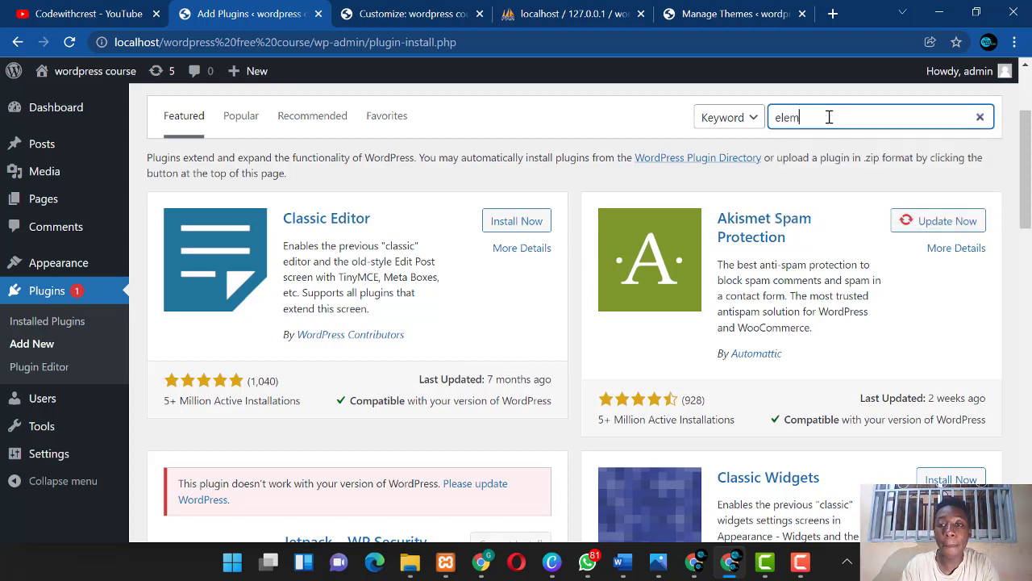
pyautogui.write('tor')
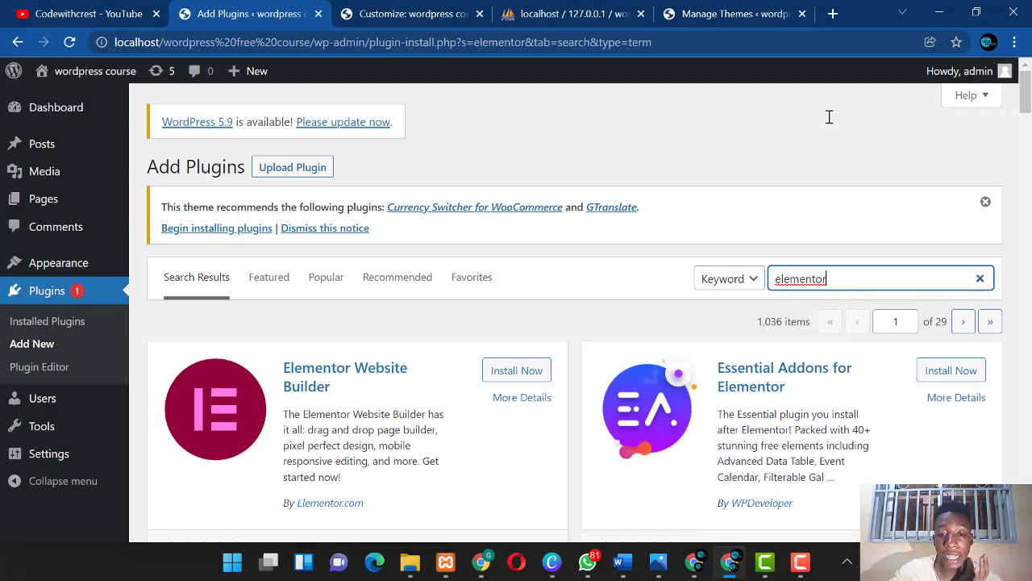
pyautogui.click(512, 373)
# Step: Activate the Elementor Website Builder plugin once it is installed and look over the list of installed plugins
pyautogui.scroll(-8, 509, 379)
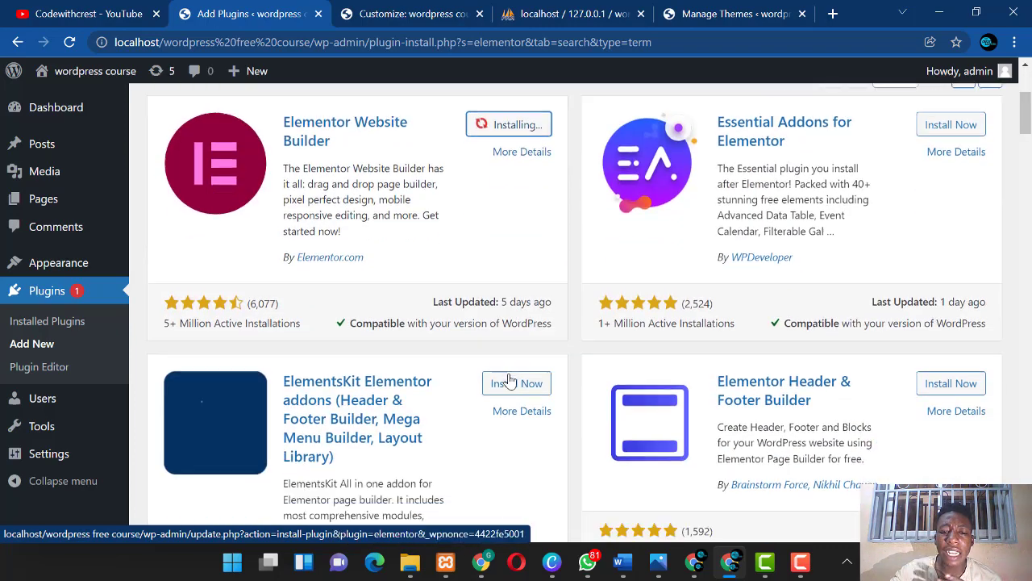
pyautogui.scroll(-4, 509, 379)
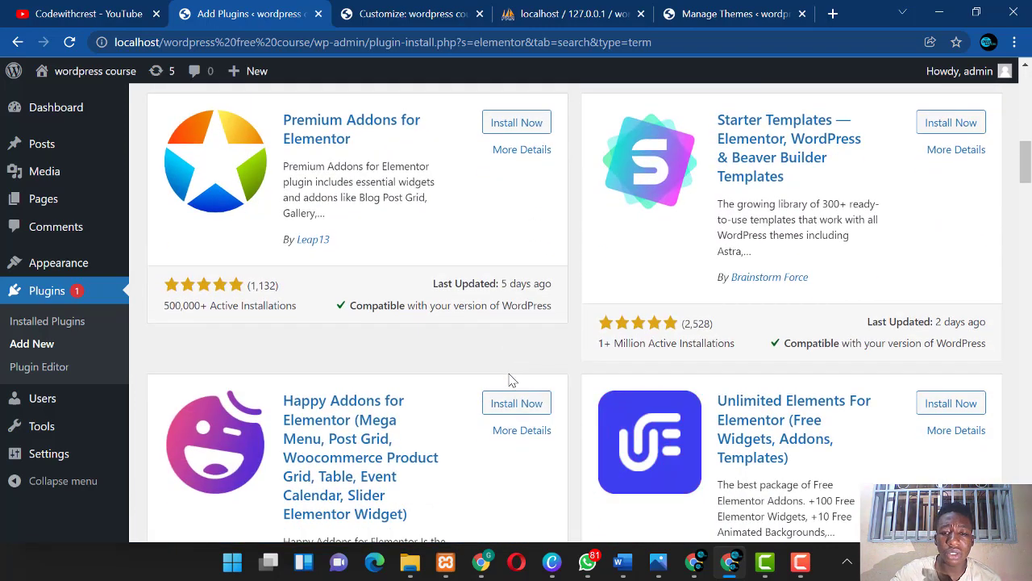
pyautogui.scroll(-3, 510, 379)
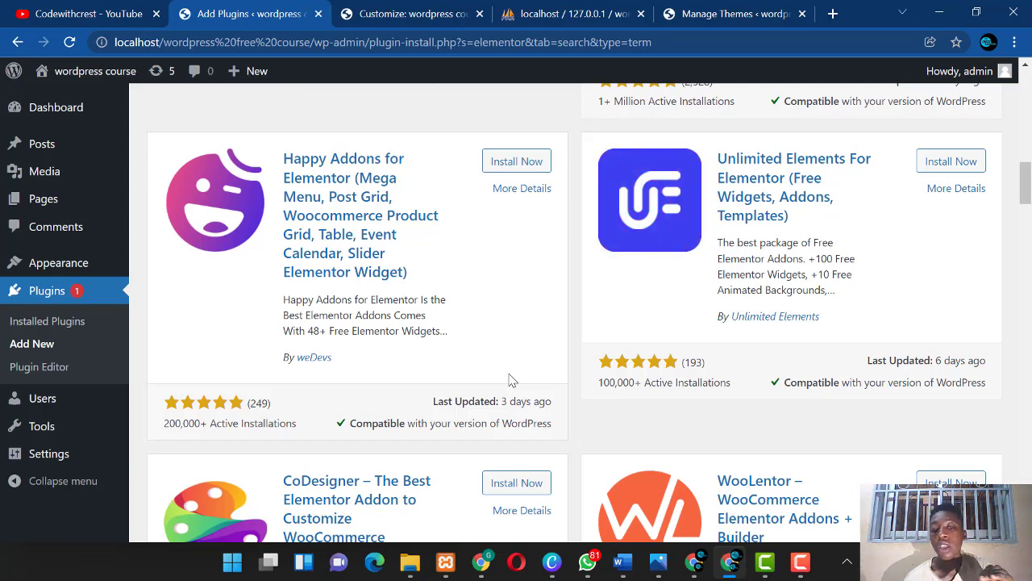
pyautogui.scroll(4, 433, 447)
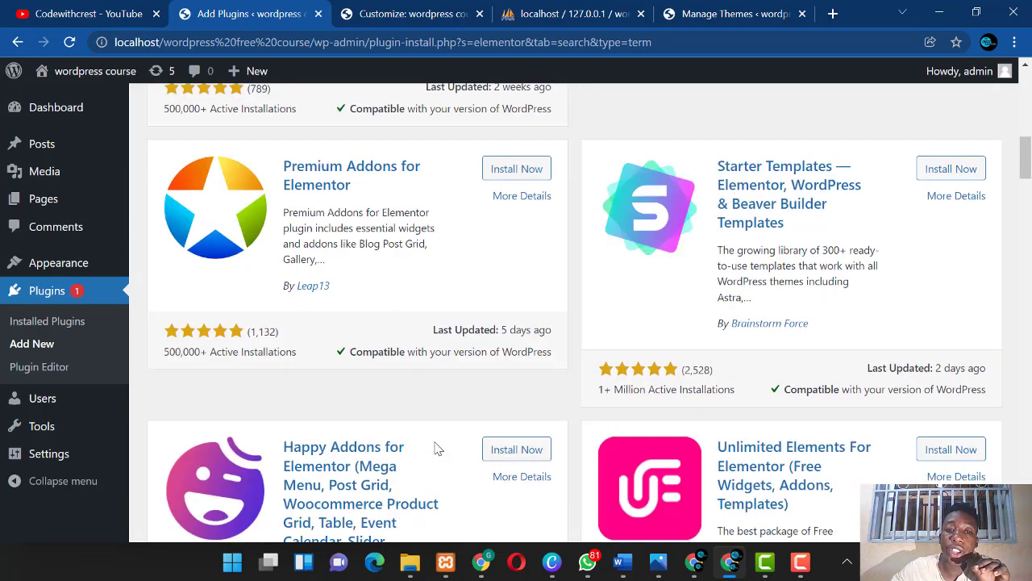
pyautogui.scroll(3, 411, 322)
pyautogui.scroll(6, 484, 306)
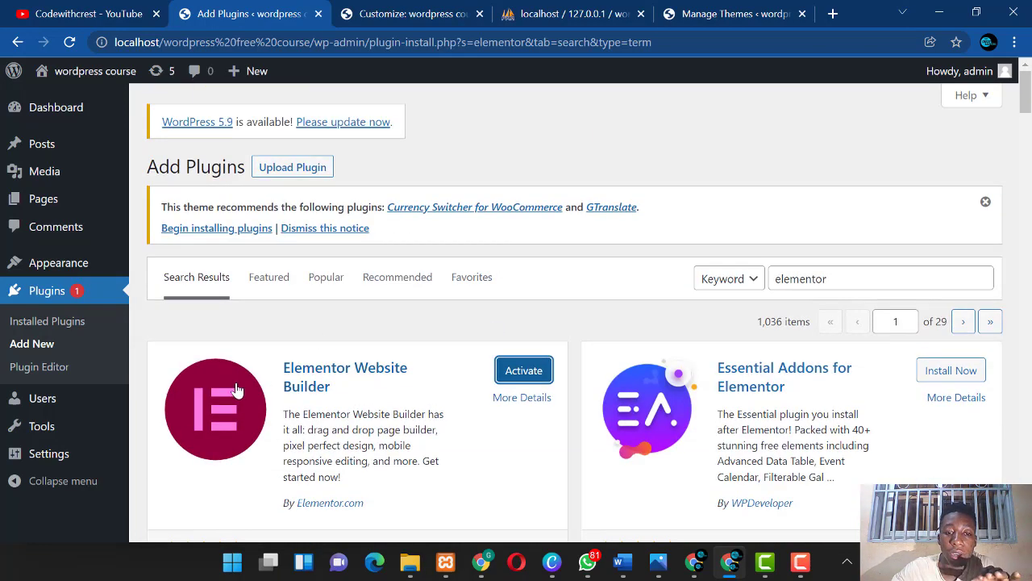
pyautogui.click(522, 371)
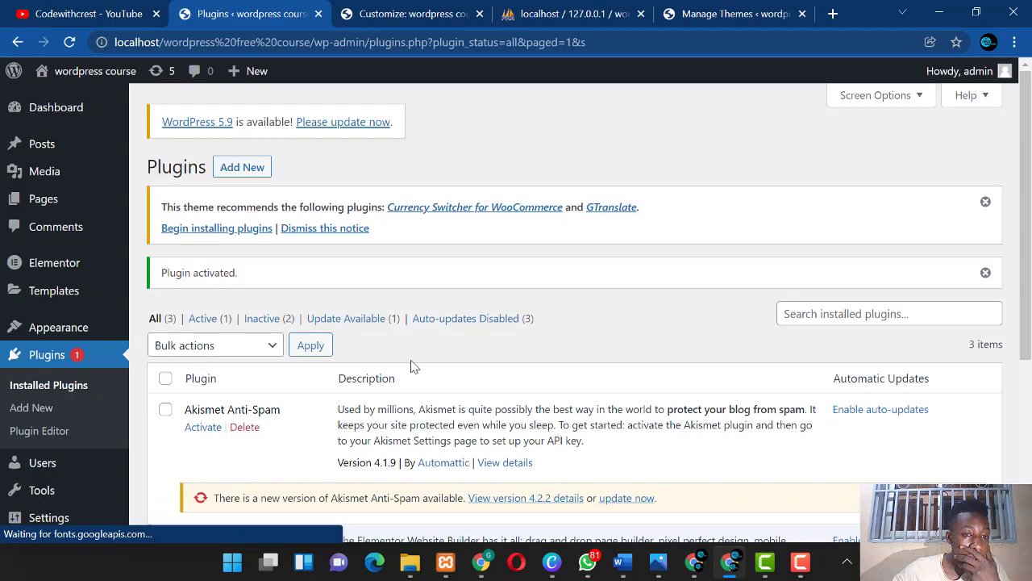
pyautogui.scroll(-4, 334, 380)
pyautogui.scroll(4, 306, 357)
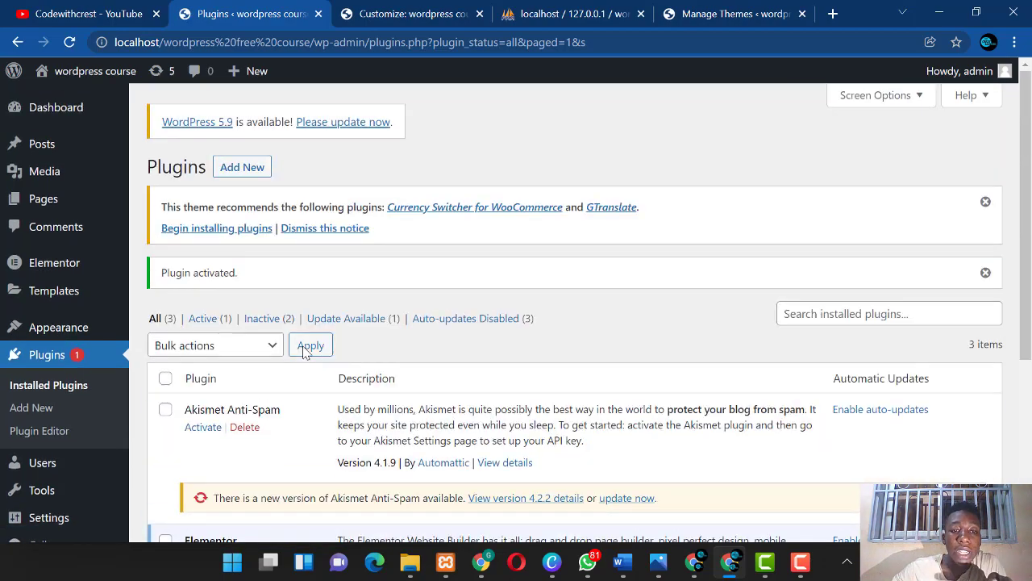
pyautogui.scroll(-4, 303, 352)
pyautogui.scroll(4, 242, 347)
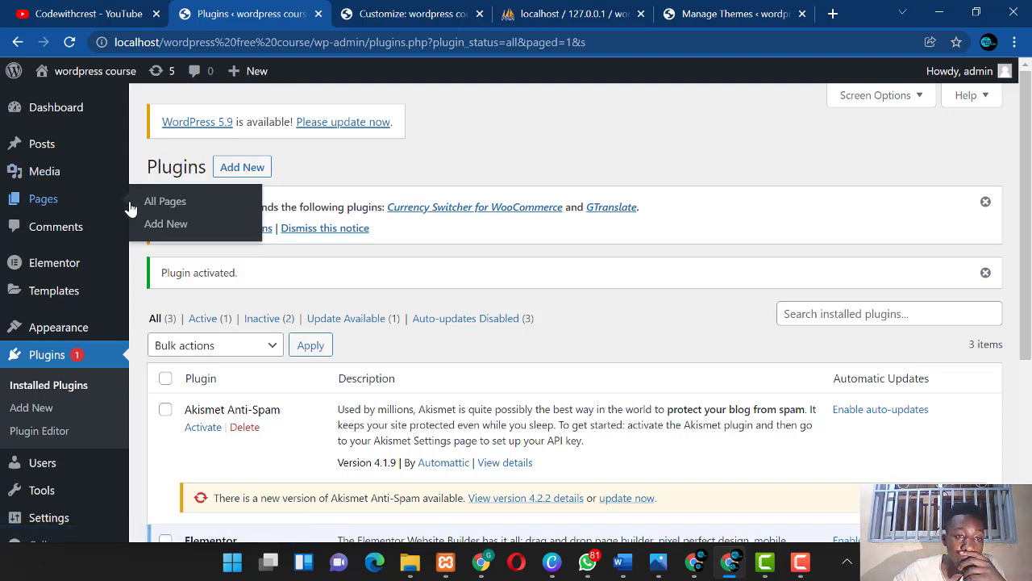
# Step: Create a new page titled "Home" and publish it
pyautogui.click(168, 223)
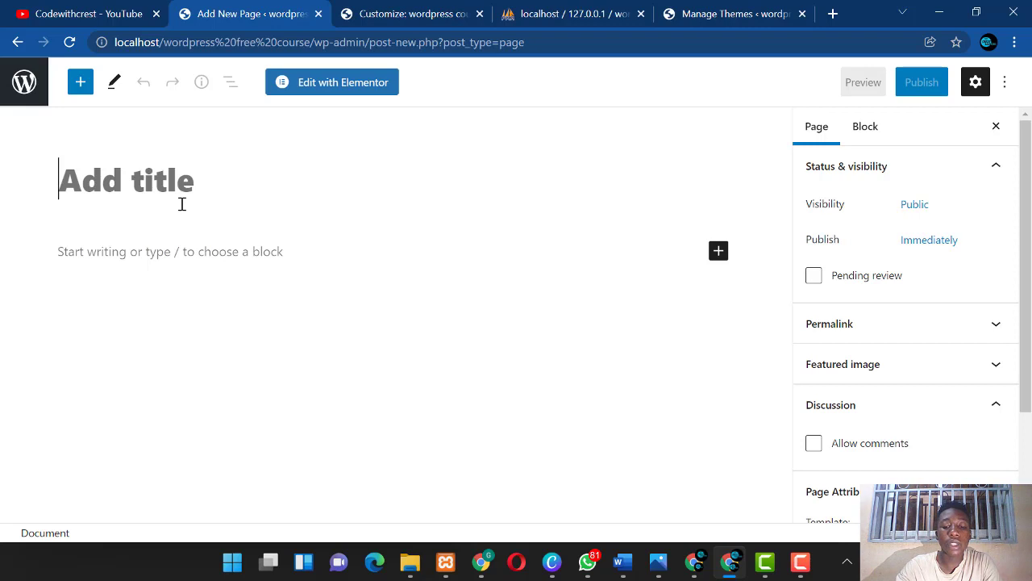
pyautogui.write('Hoe')
pyautogui.press('BackSpace')
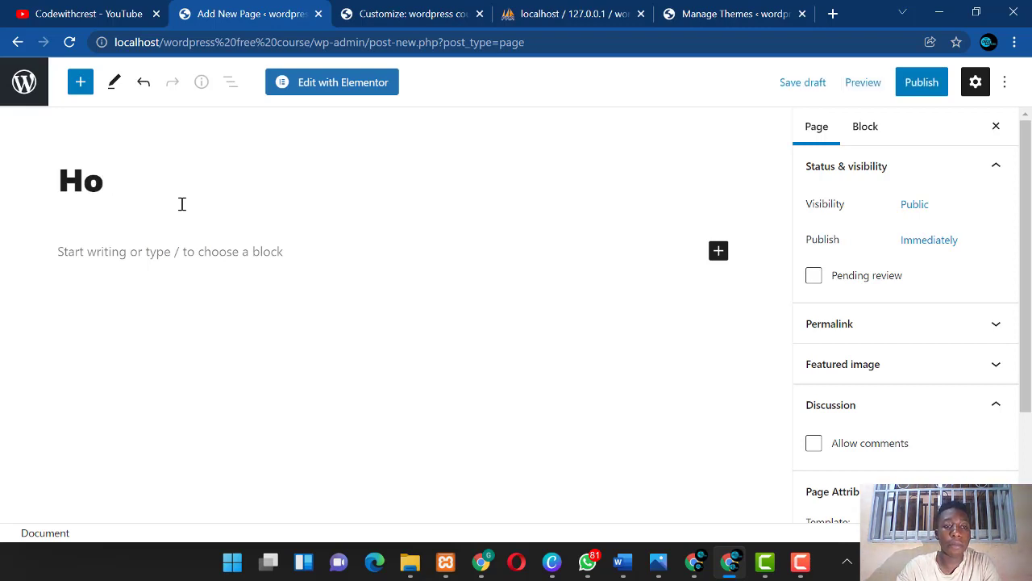
pyautogui.write('me')
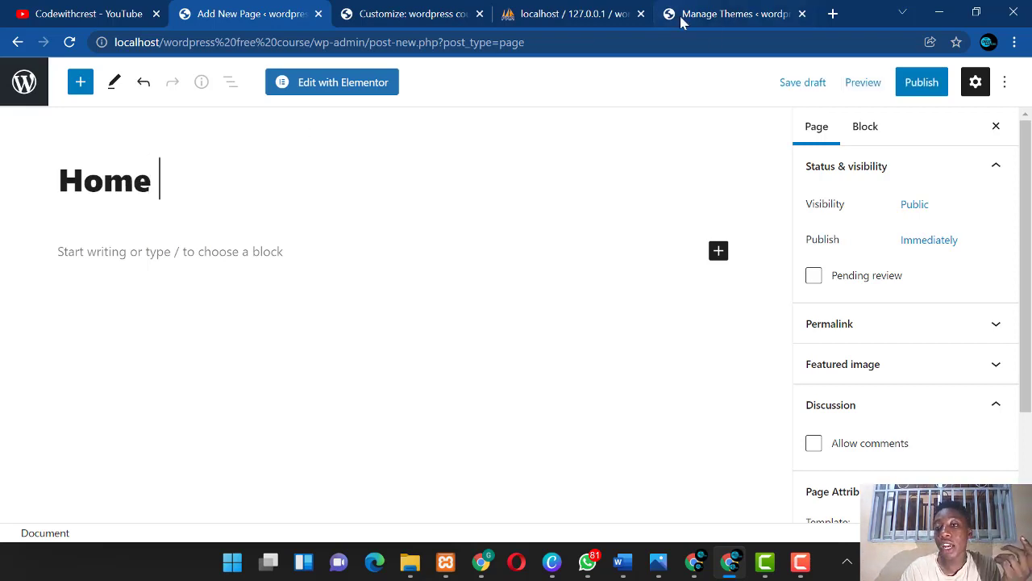
pyautogui.click(912, 89)
pyautogui.click(895, 87)
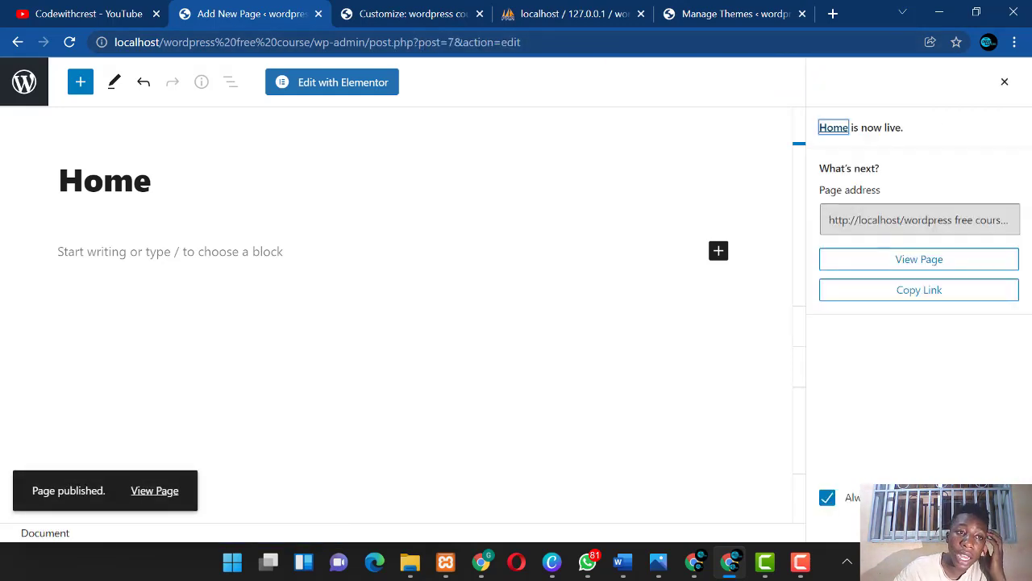
# Step: Return to the dashboard's list of all pages, open the Home page and edit it with Elementor
pyautogui.click(18, 43)
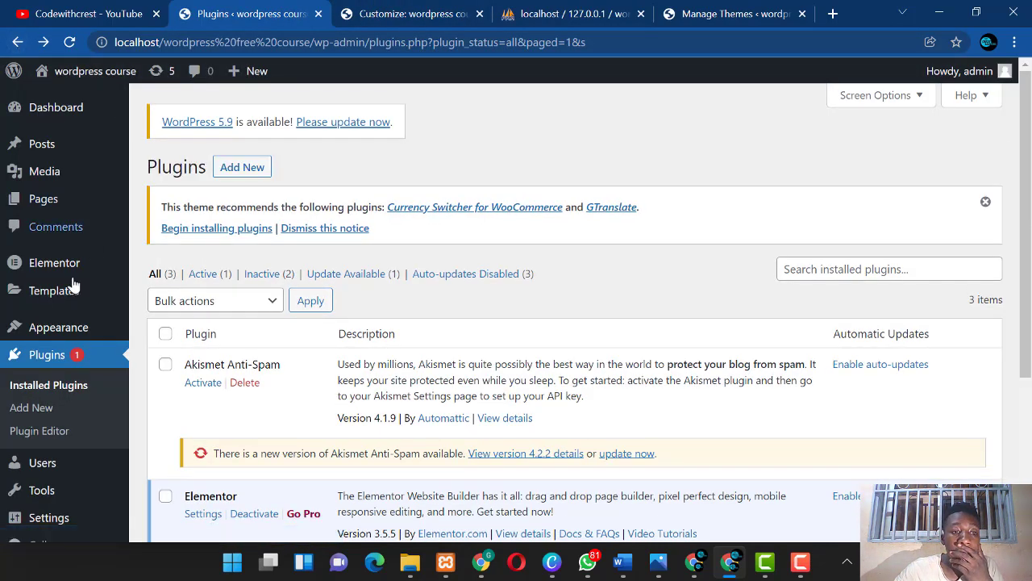
pyautogui.moveTo(71, 208)
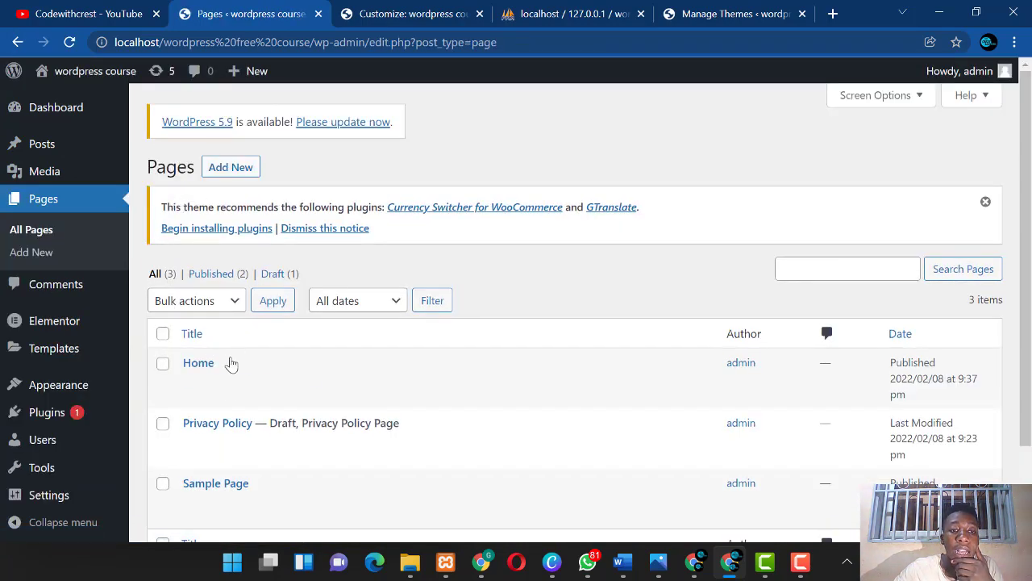
pyautogui.moveTo(230, 376)
pyautogui.click(191, 385)
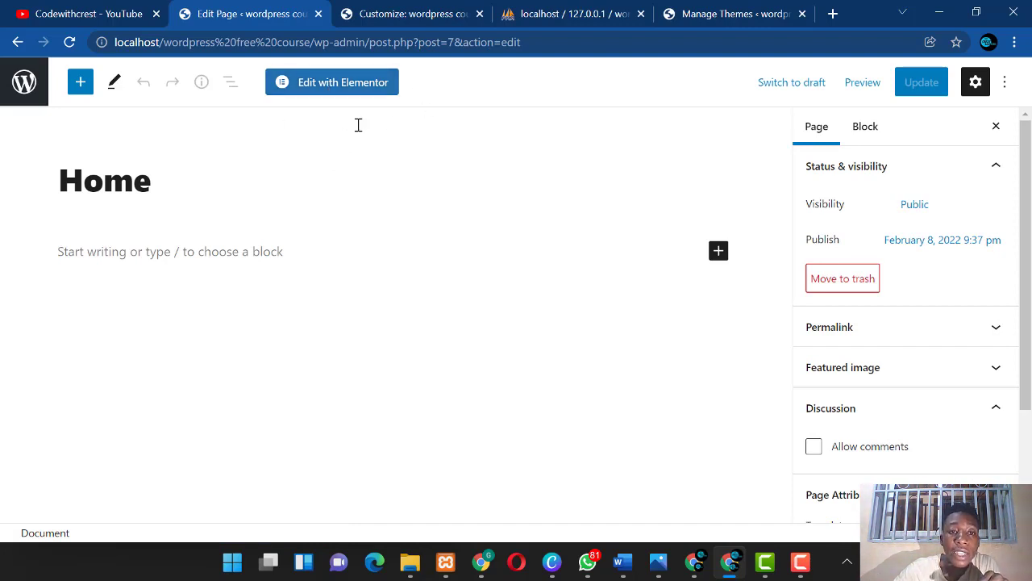
pyautogui.click(345, 84)
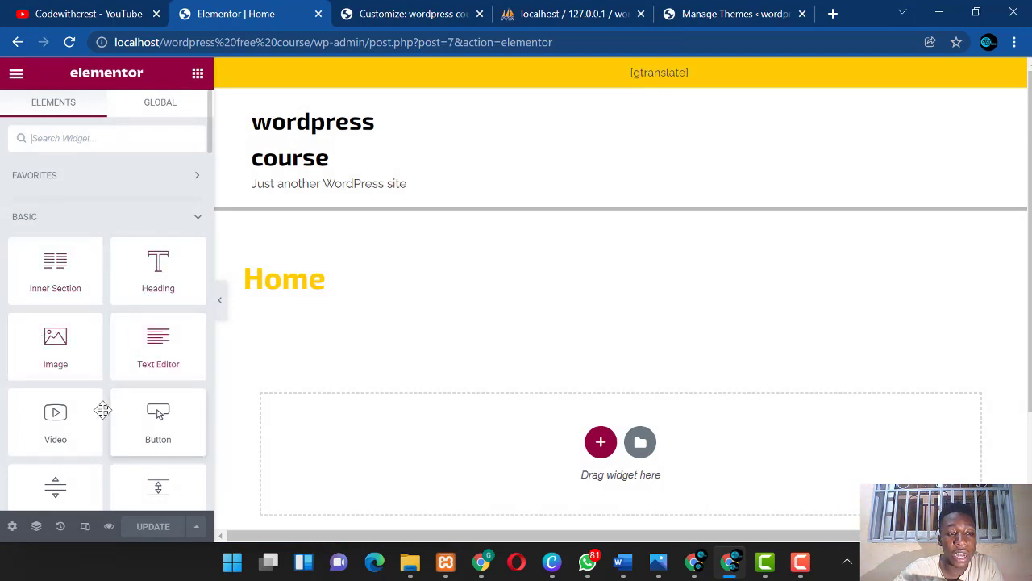
# Step: Examine the Elementor widgets available for building the page, from the basic ones through the locked Pro ones
pyautogui.scroll(-10, 96, 415)
pyautogui.scroll(5, 97, 415)
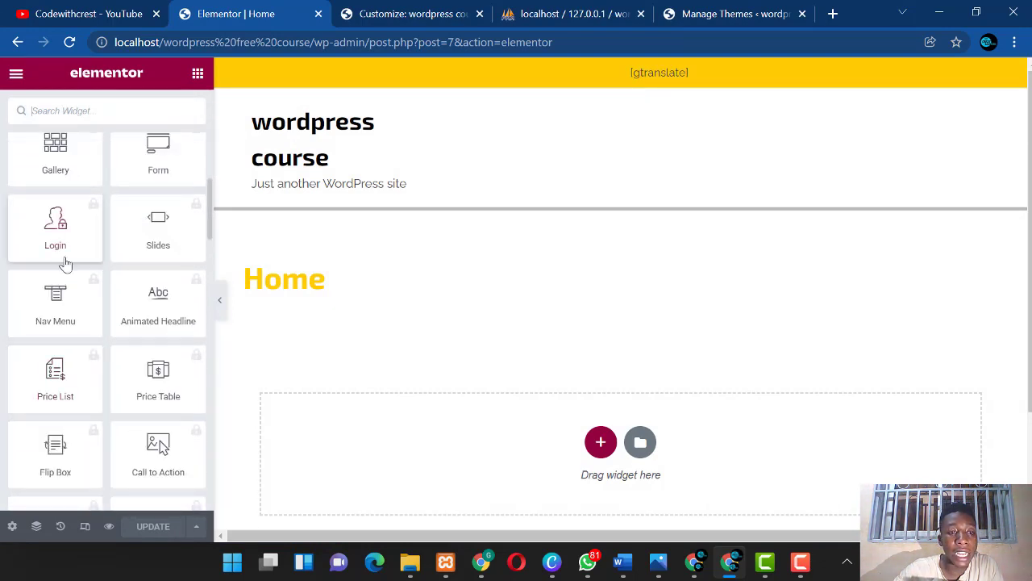
pyautogui.scroll(-3, 129, 375)
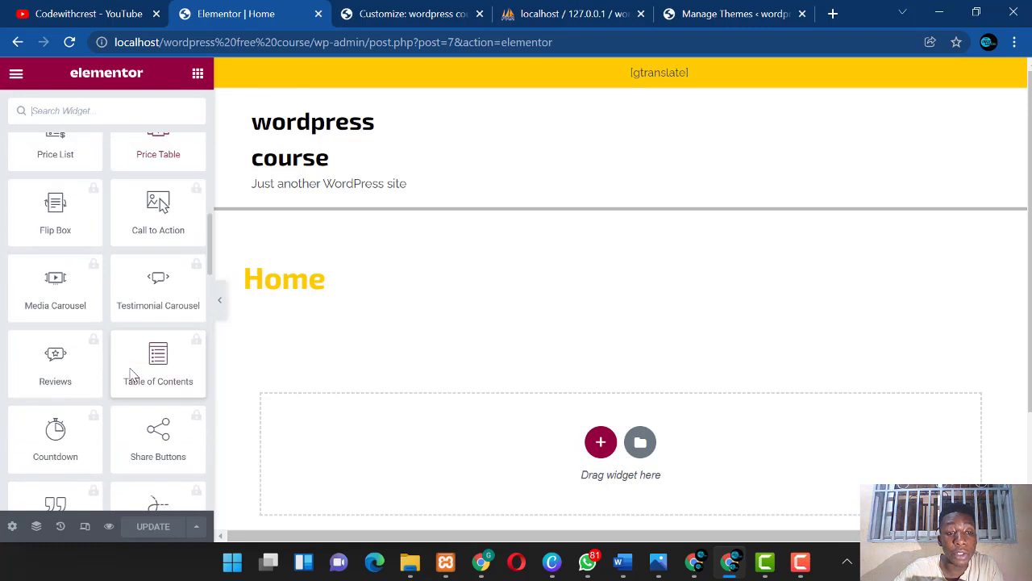
pyautogui.scroll(-2, 134, 373)
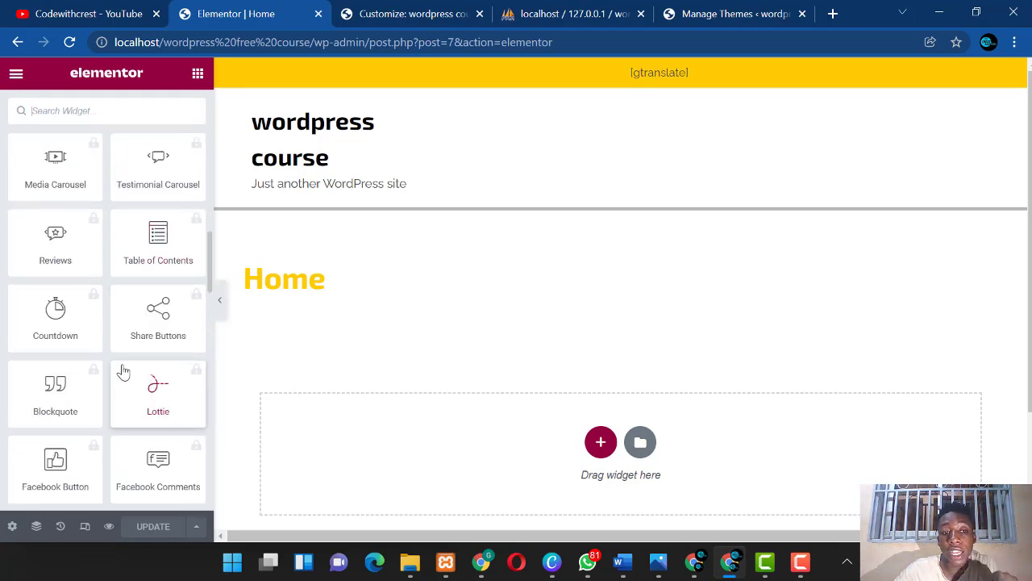
pyautogui.scroll(-8, 122, 371)
pyautogui.scroll(-10, 122, 364)
pyautogui.scroll(2, 121, 364)
pyautogui.scroll(-2, 122, 367)
pyautogui.scroll(10, 121, 369)
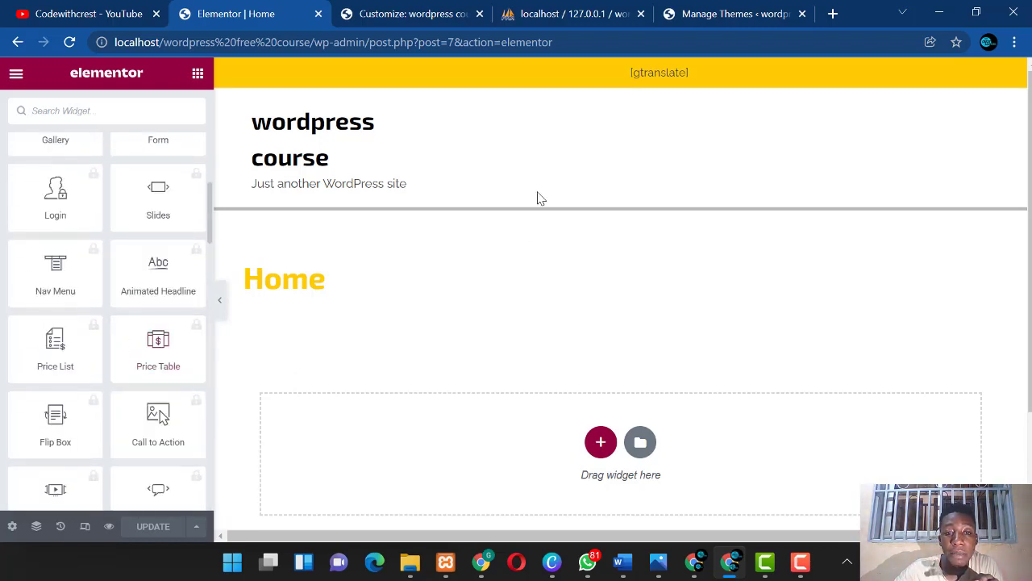
# Step: Add a new section with a structure of two equal columns below the Home title
pyautogui.click(601, 443)
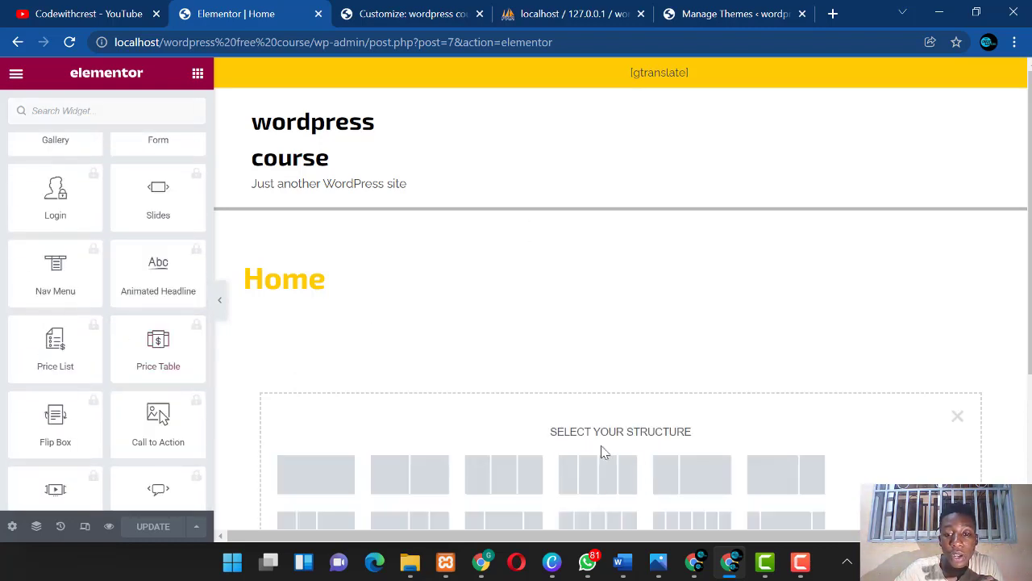
pyautogui.scroll(-1, 427, 413)
pyautogui.scroll(-1, 427, 413)
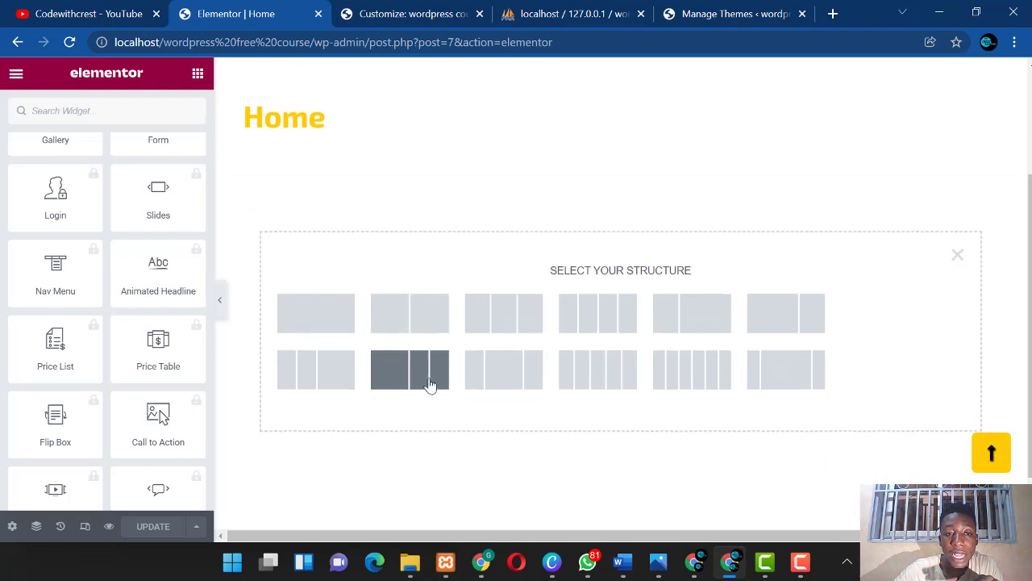
pyautogui.click(410, 313)
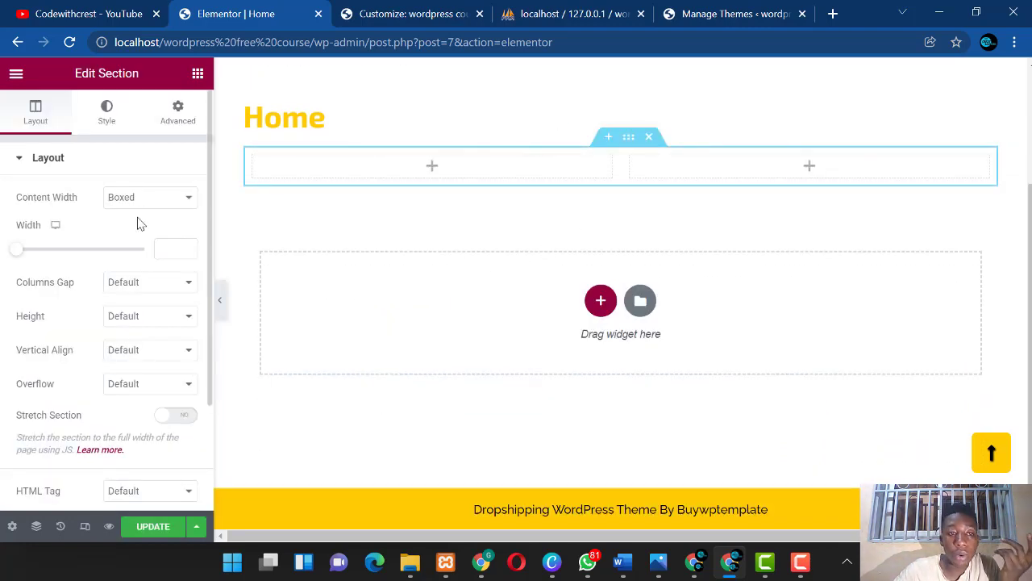
# Step: Place an Image widget in the section's first column and upload the picture "thumbnail for wordpress courses" into it
pyautogui.click(198, 72)
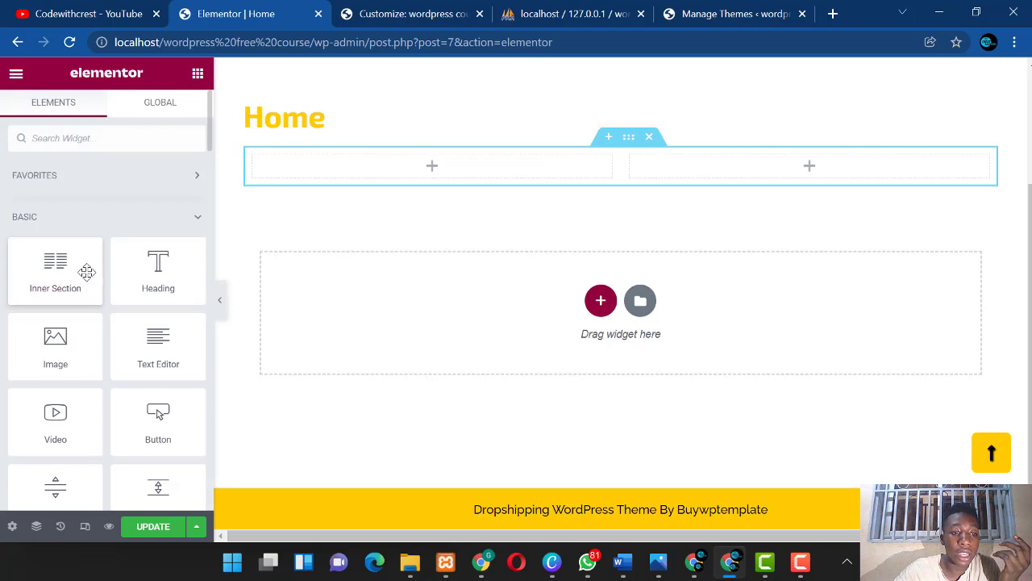
pyautogui.moveTo(59, 349); pyautogui.dragTo(420, 183)
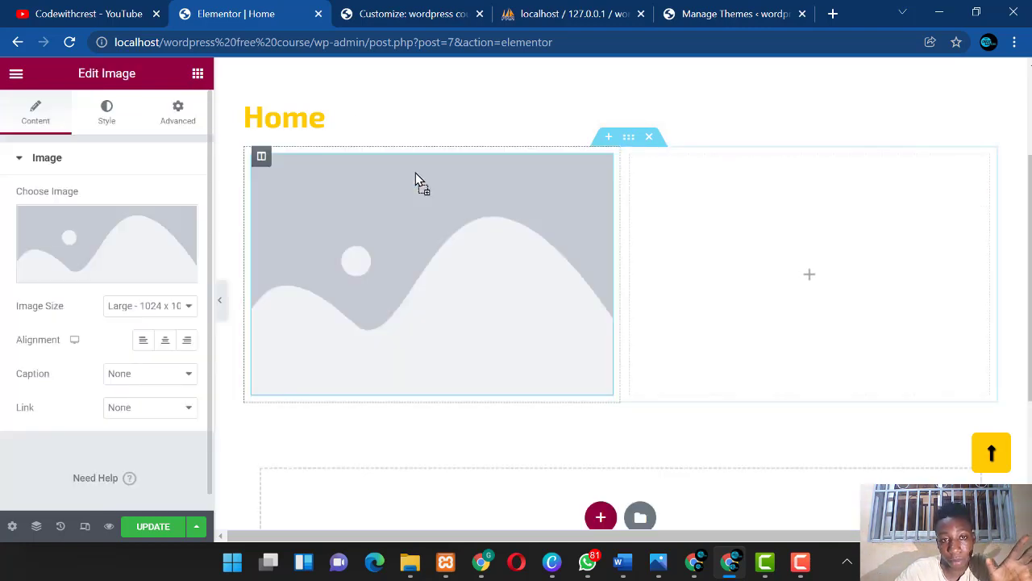
pyautogui.click(65, 275)
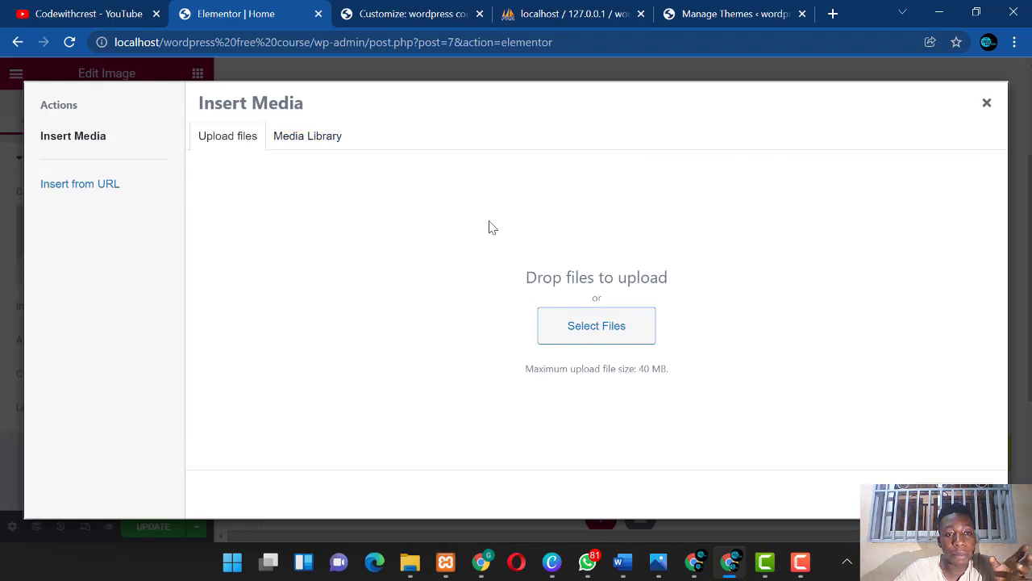
pyautogui.click(591, 337)
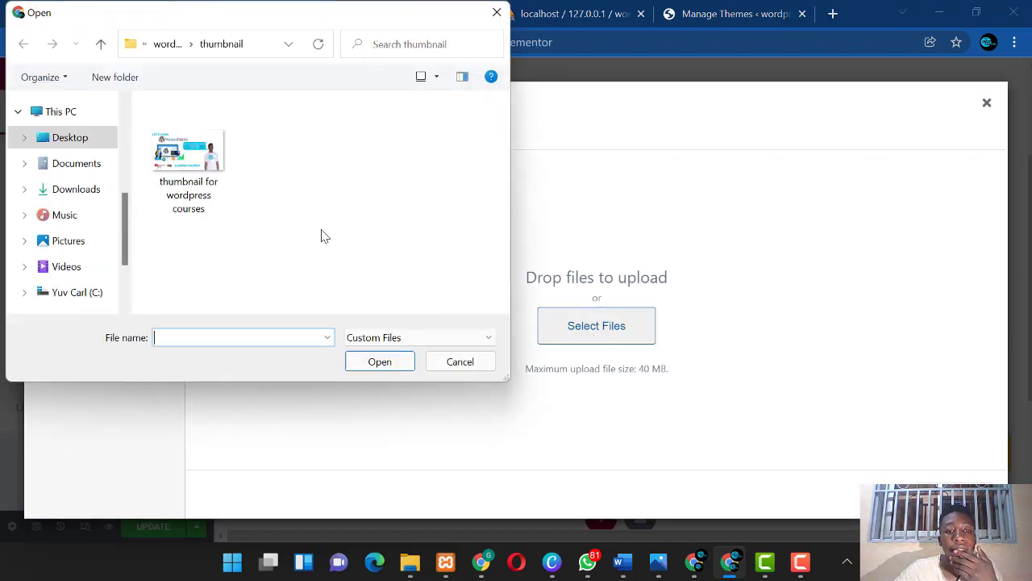
pyautogui.click(191, 166)
pyautogui.click(390, 369)
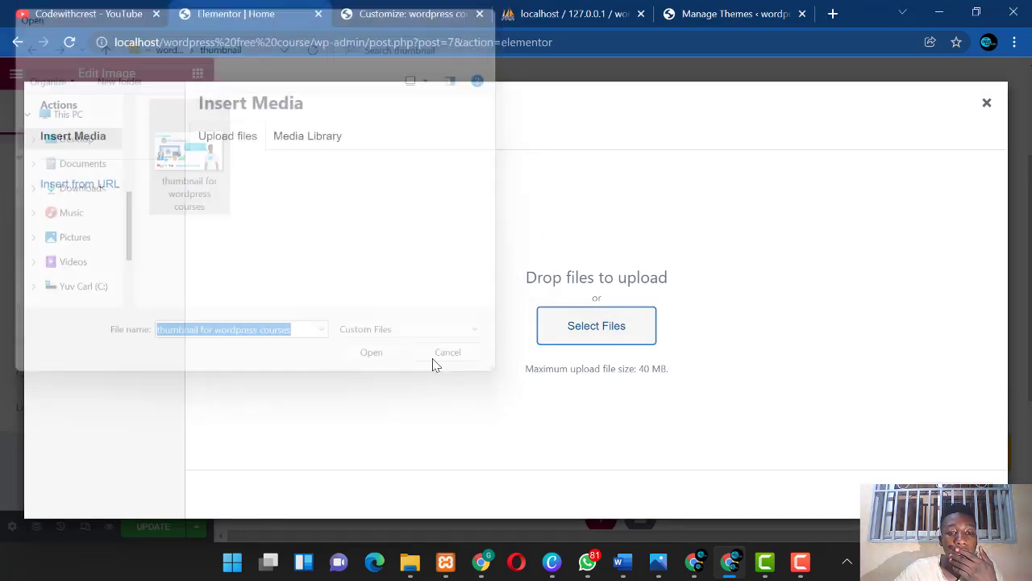
pyautogui.click(952, 492)
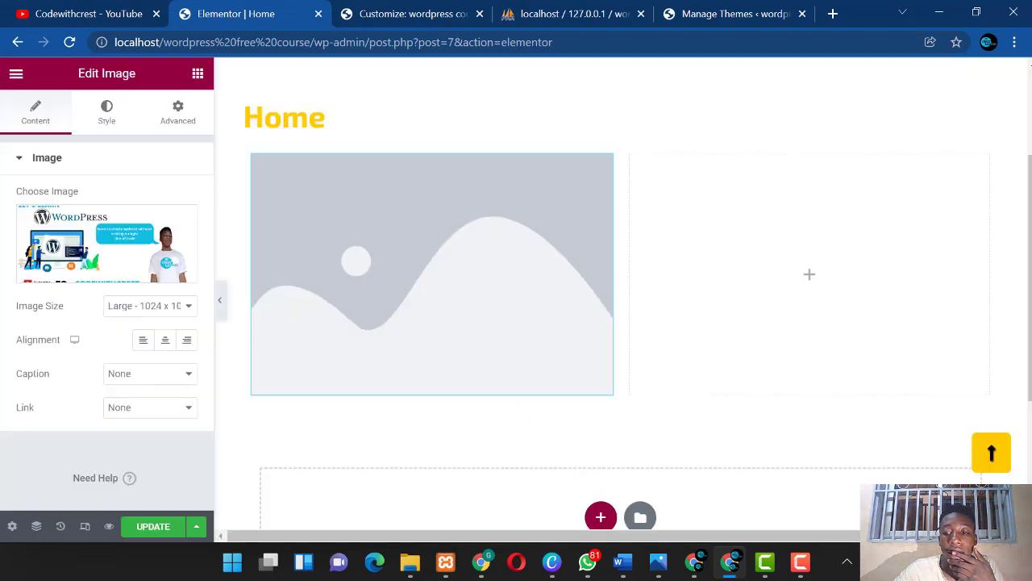
# Step: Add a Heading widget to the second column, set its title to "Learn wordpres for free" and center it
pyautogui.click(198, 73)
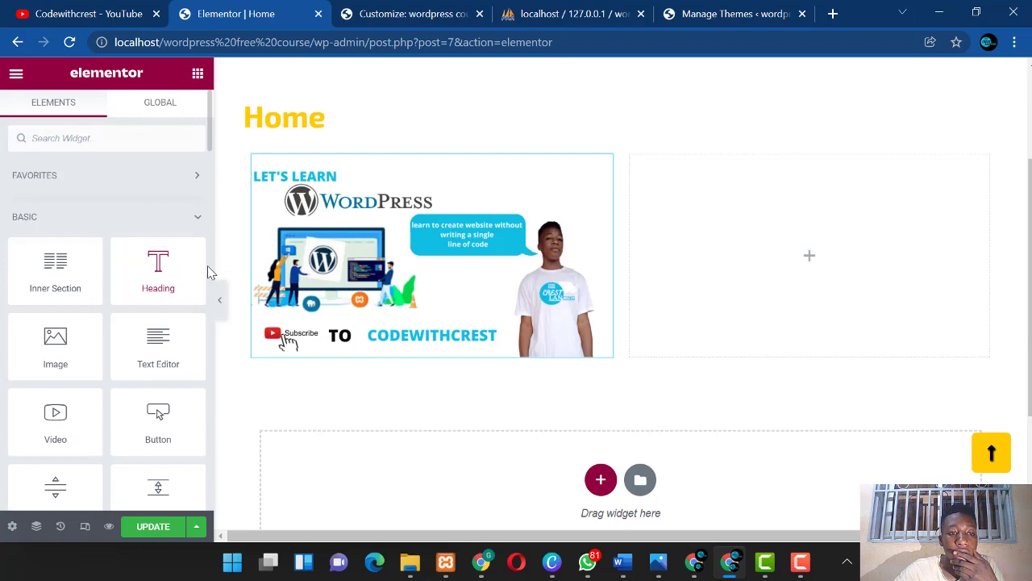
pyautogui.moveTo(121, 272); pyautogui.dragTo(746, 235)
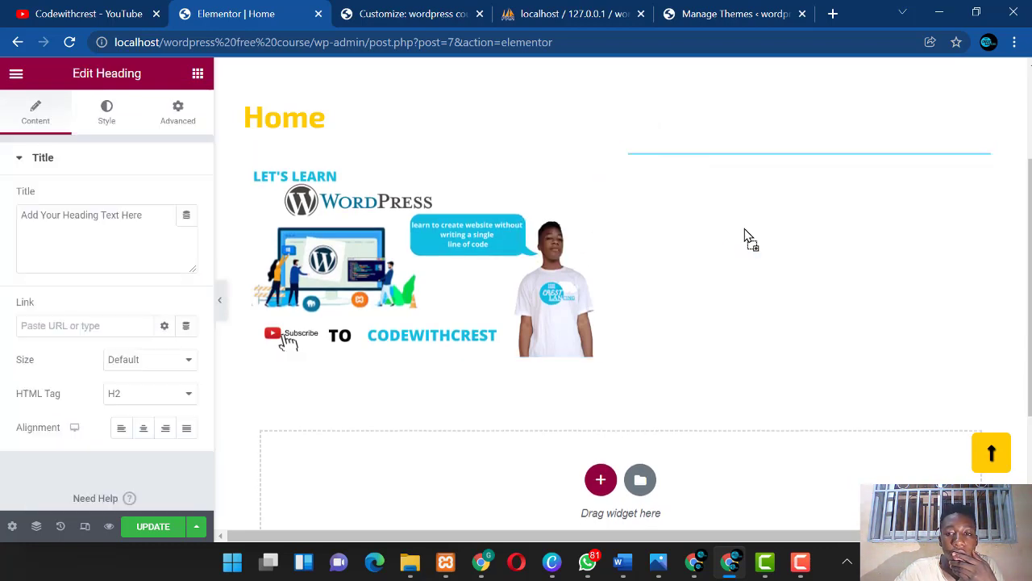
pyautogui.moveTo(145, 218); pyautogui.dragTo(1, 242)
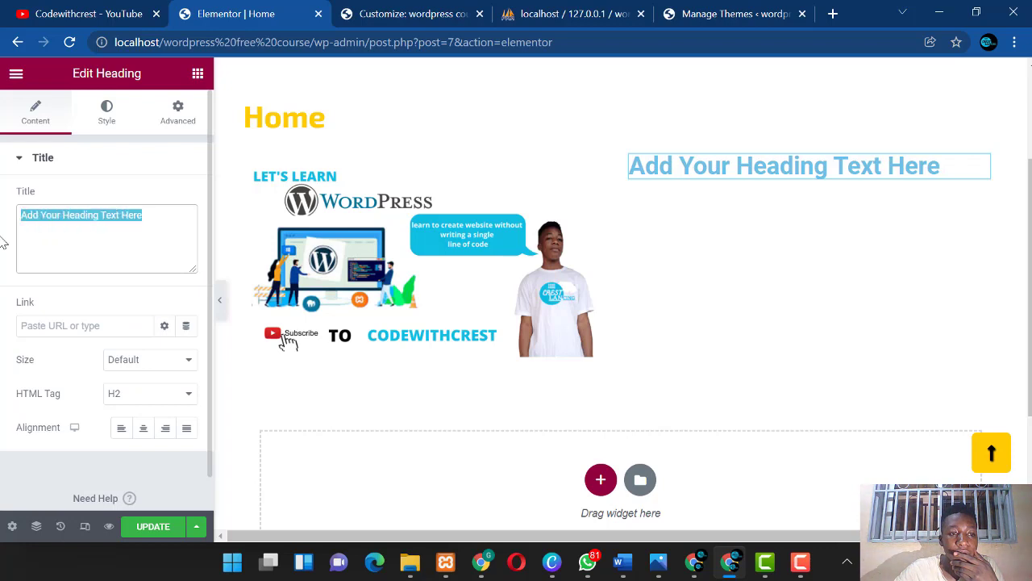
pyautogui.write('Learn wordpress')
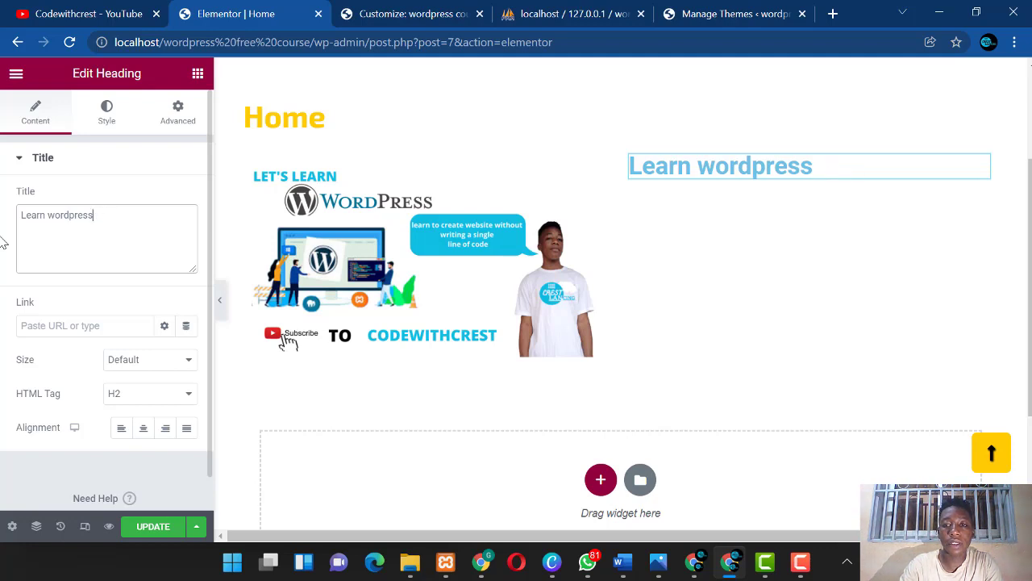
pyautogui.write(' forofor free')
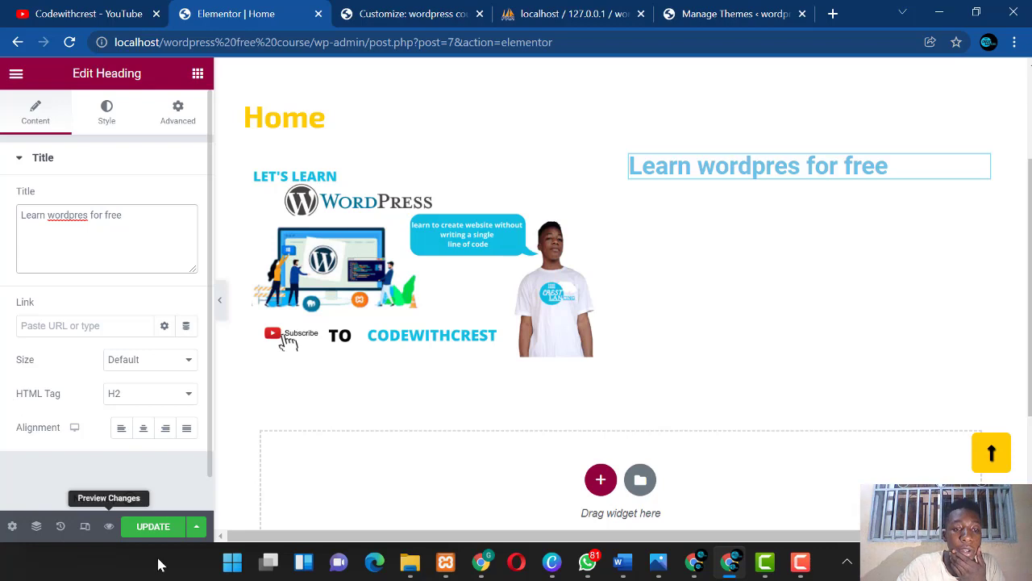
pyautogui.click(144, 428)
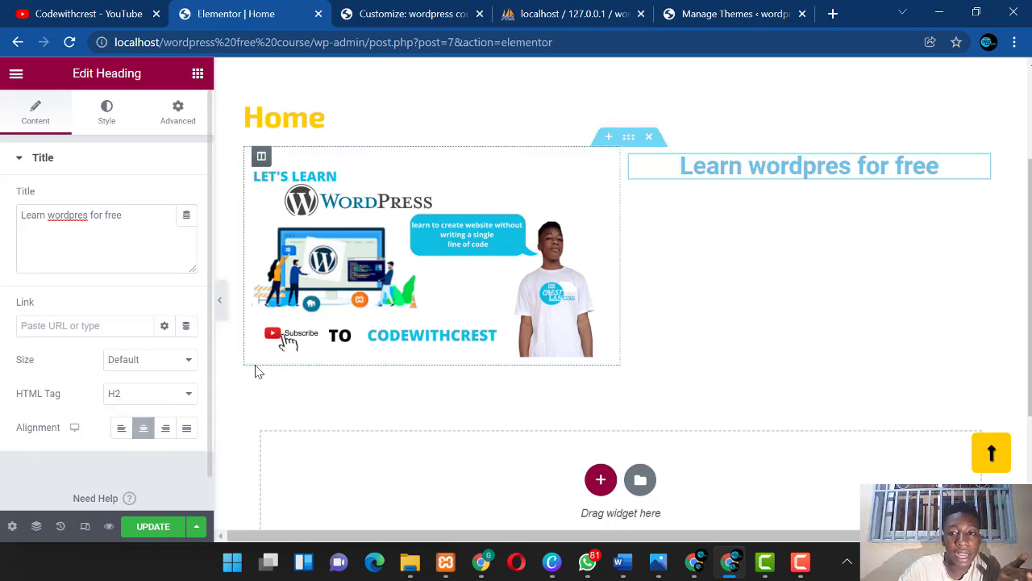
# Step: Look over the heading's color, typography, stroke and advanced settings, and give its text the default shadow
pyautogui.click(107, 113)
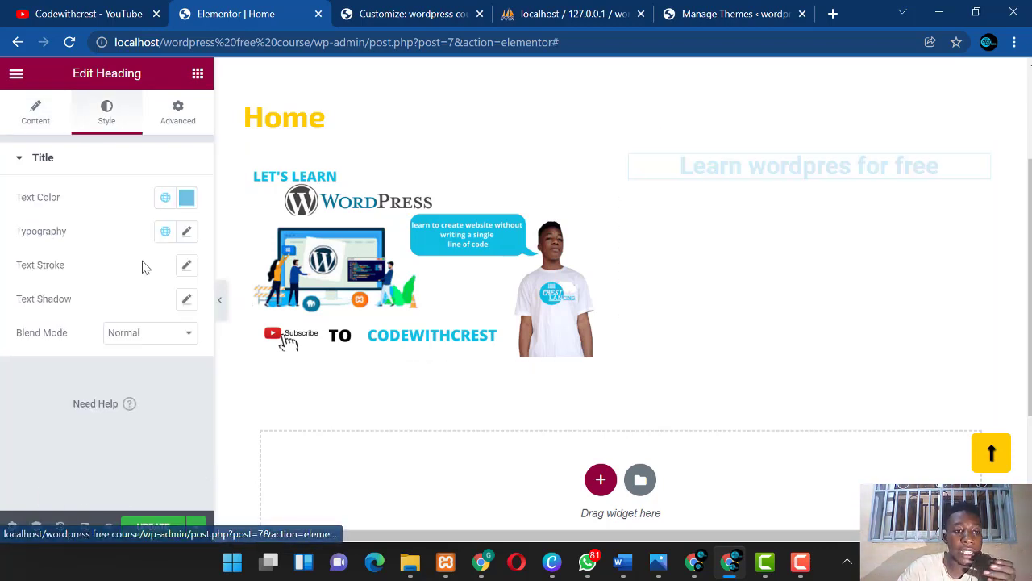
pyautogui.click(187, 197)
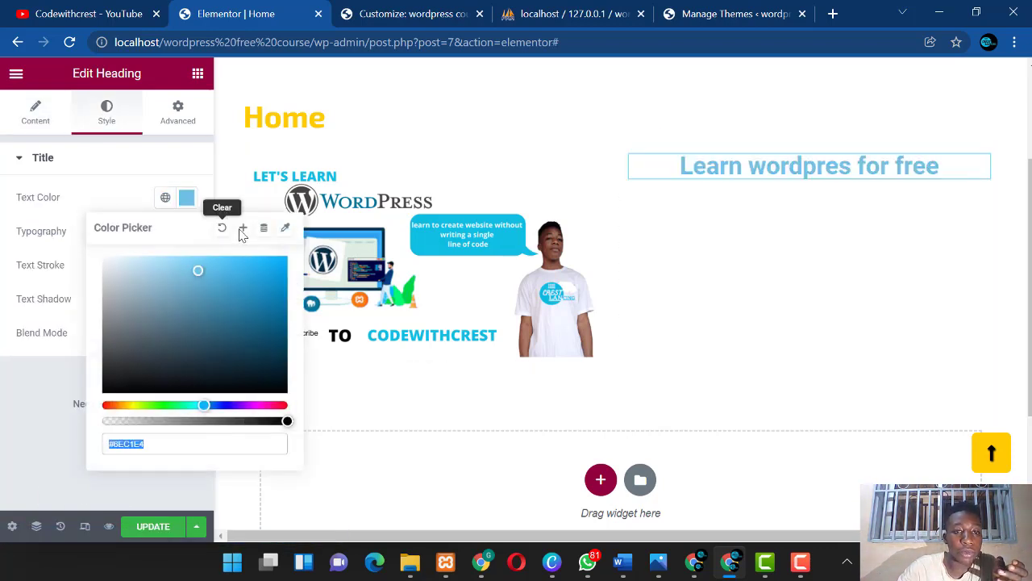
pyautogui.click(185, 202)
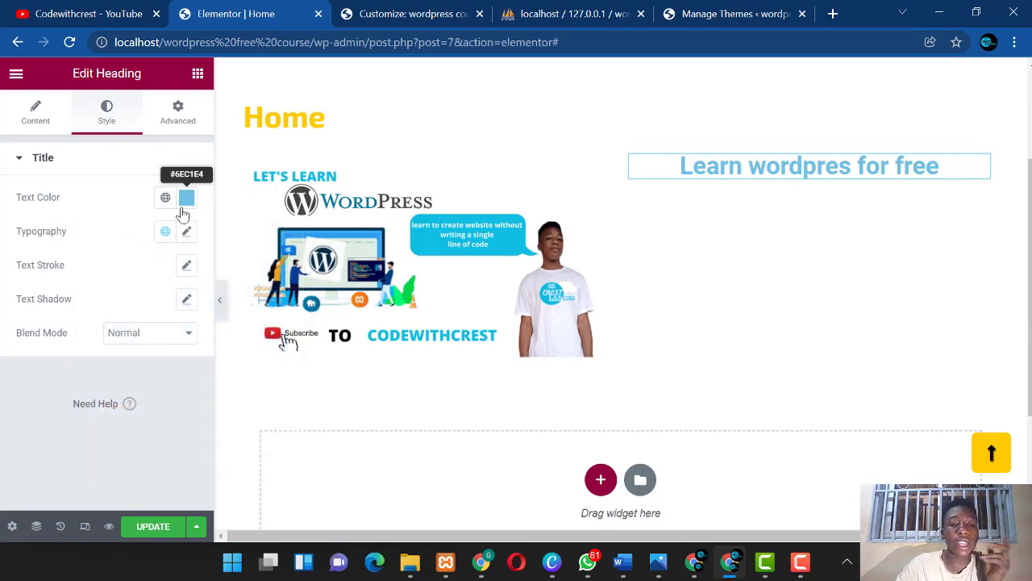
pyautogui.click(186, 234)
pyautogui.click(186, 233)
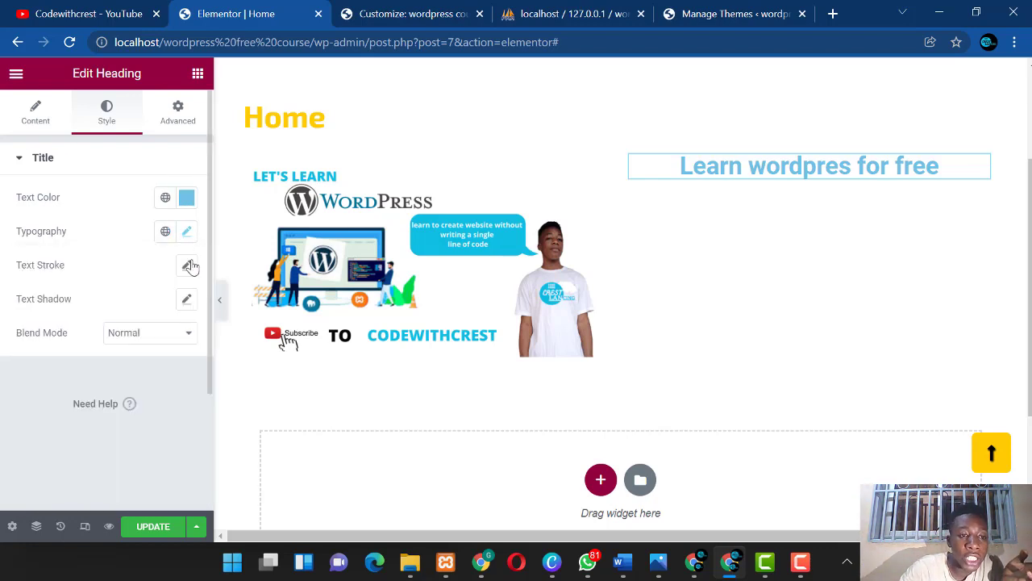
pyautogui.click(188, 266)
pyautogui.click(188, 266)
pyautogui.click(188, 299)
pyautogui.click(188, 299)
pyautogui.click(179, 117)
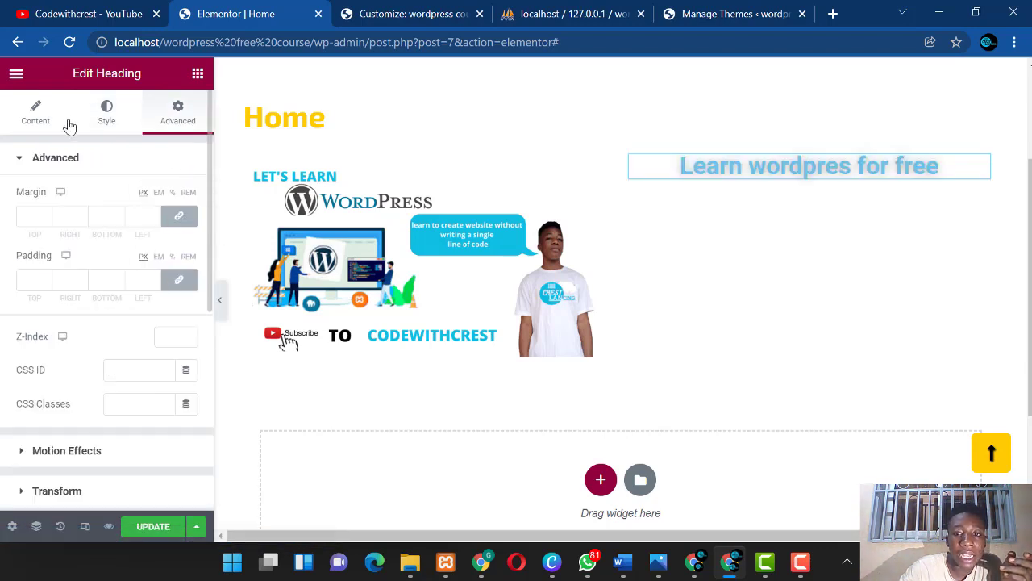
pyautogui.click(36, 117)
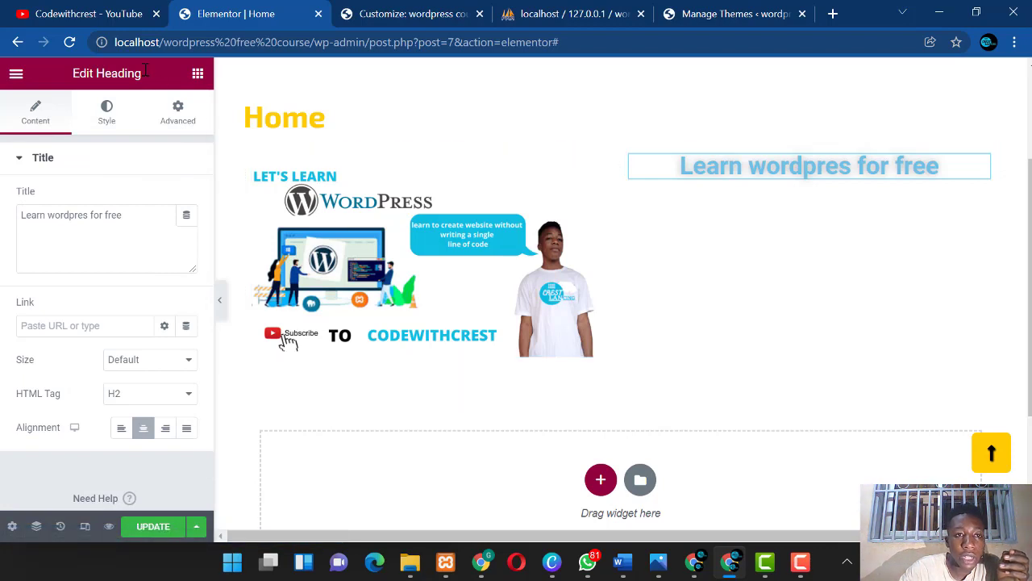
# Step: Add a Text Editor widget below the heading in the second column and show its style settings
pyautogui.click(196, 74)
pyautogui.moveTo(155, 347); pyautogui.dragTo(806, 180)
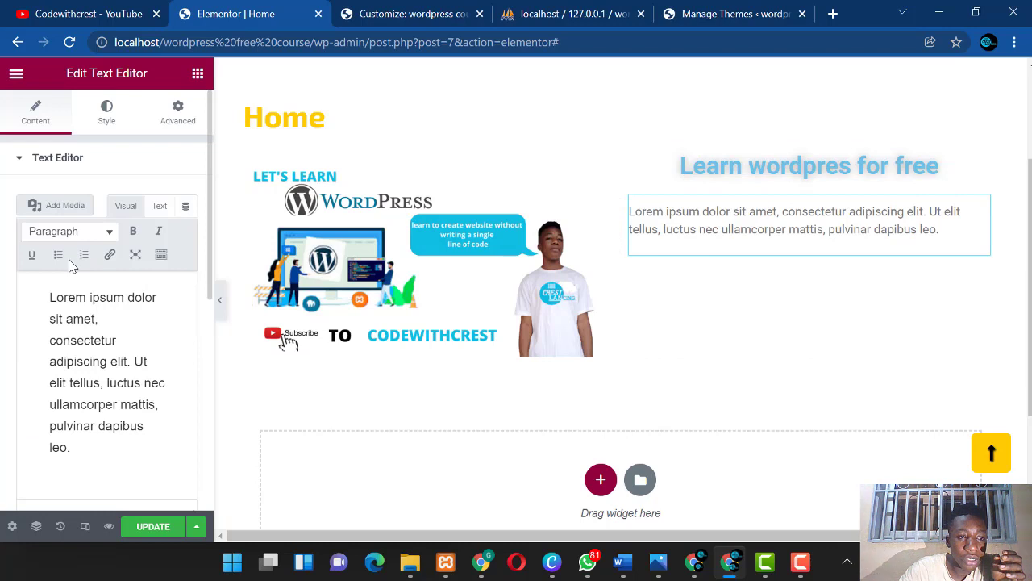
pyautogui.click(113, 118)
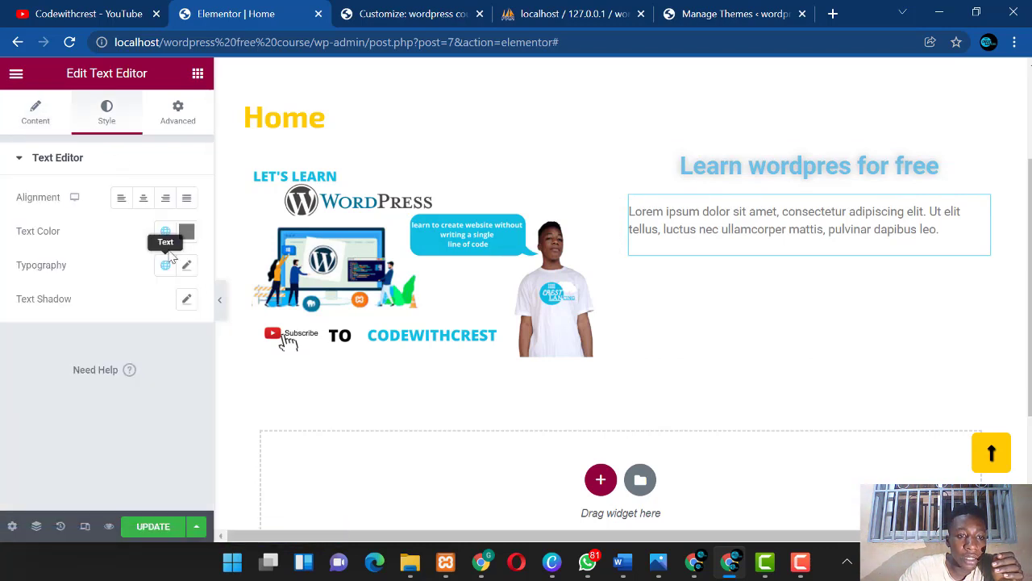
# Step: Justify the Text Editor paragraph and set its text color to #0A0A0A
pyautogui.click(186, 200)
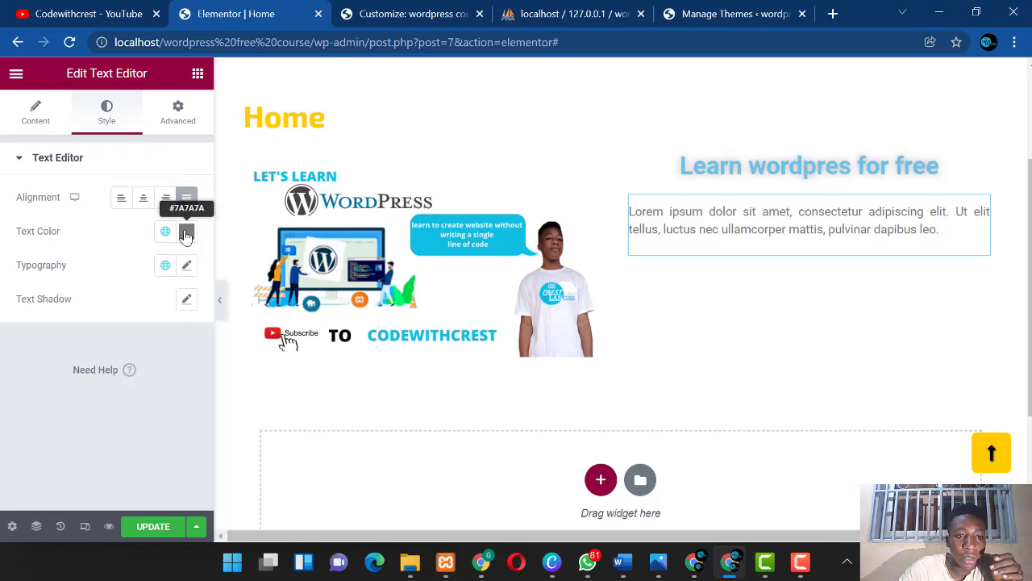
pyautogui.click(186, 232)
pyautogui.moveTo(110, 369); pyautogui.dragTo(78, 429)
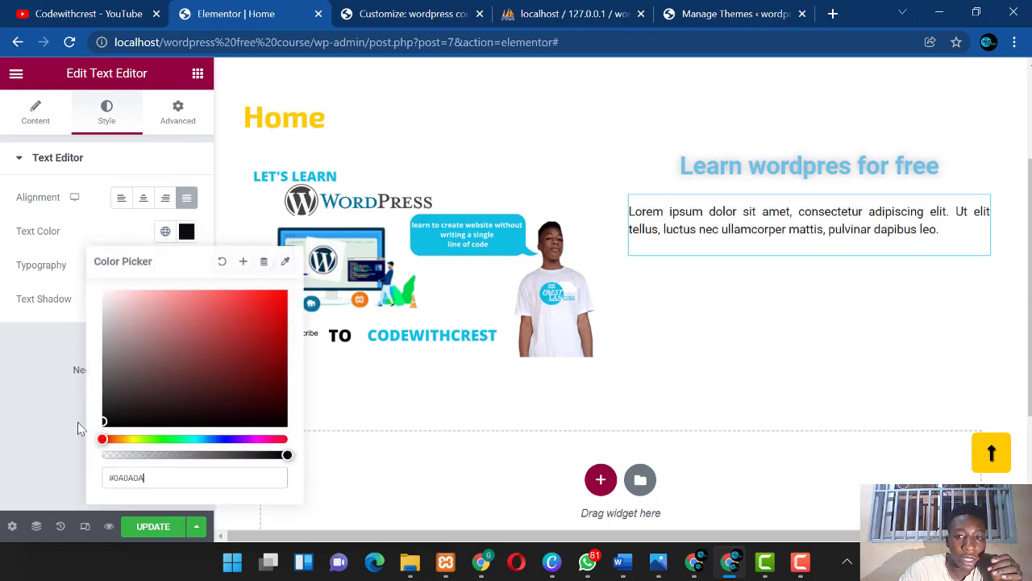
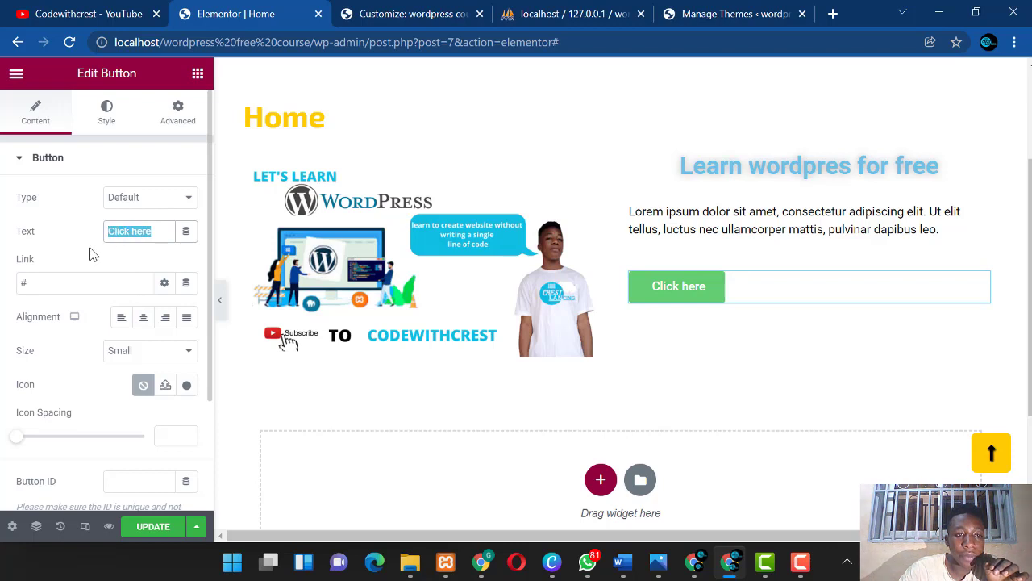
# Step: Change the text of the button below the paragraph to "click to resgister"
pyautogui.write('cli')
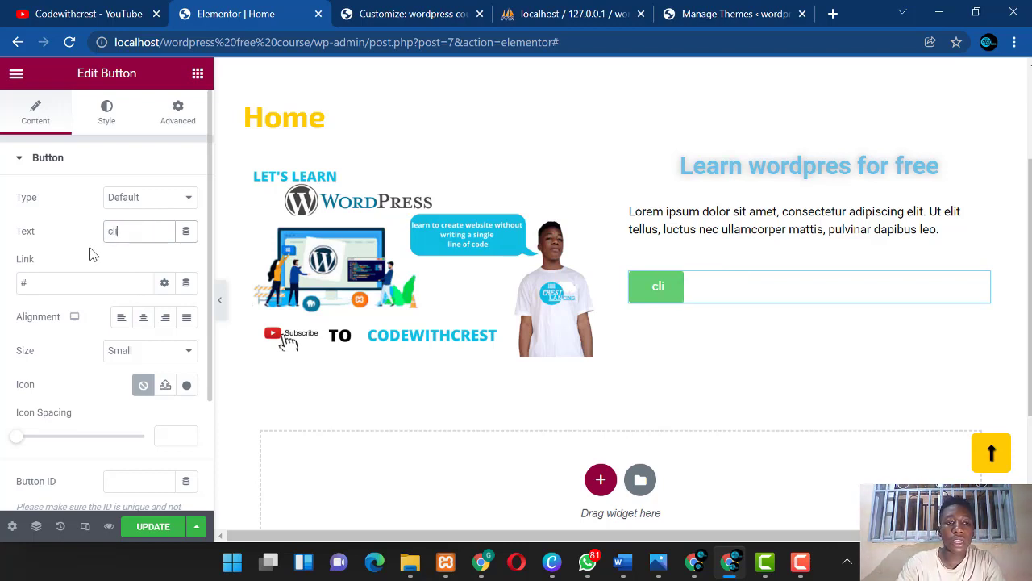
pyautogui.write('ck to res')
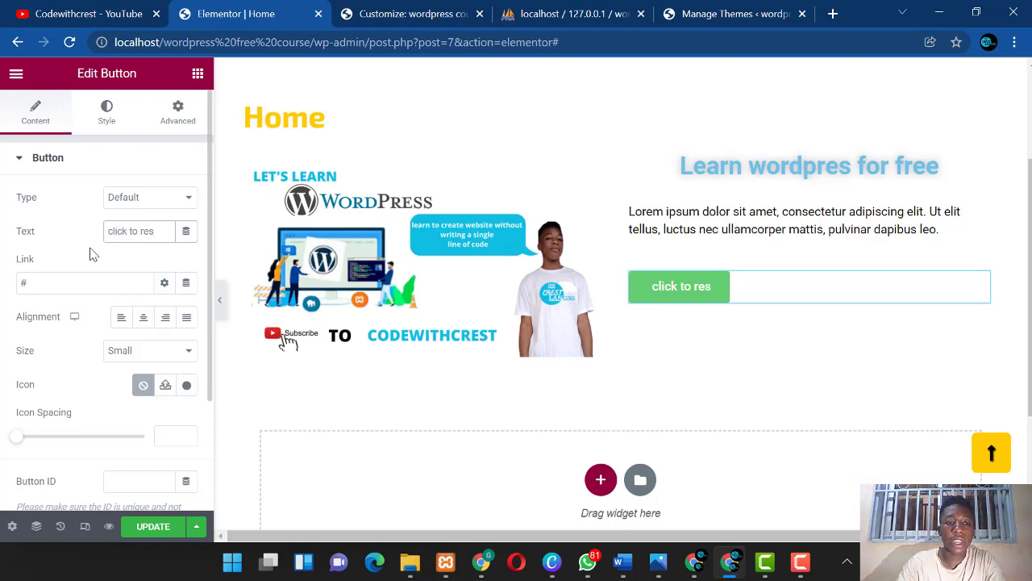
pyautogui.write('gister')
pyautogui.rightClick(91, 255)
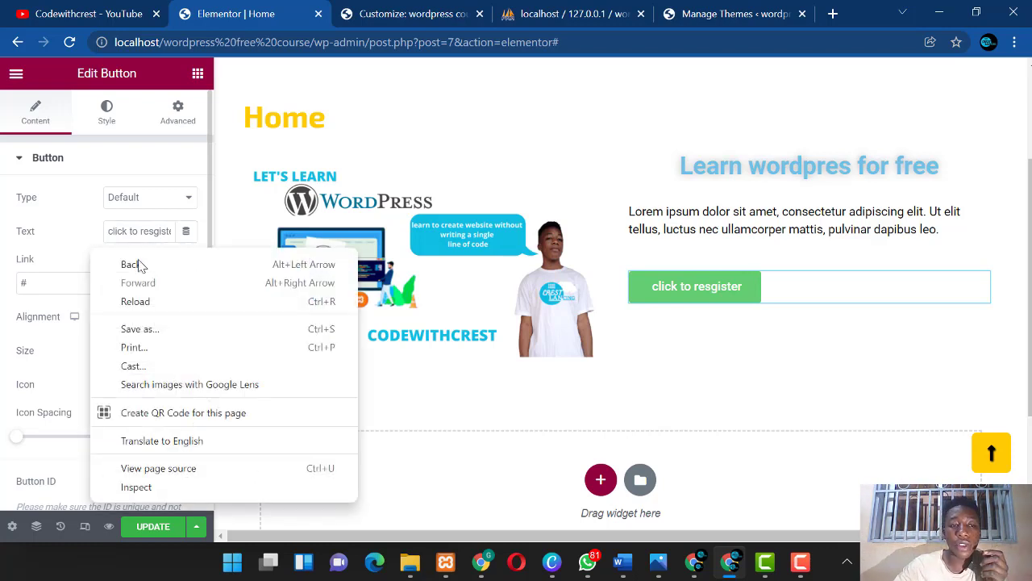
pyautogui.click(180, 187)
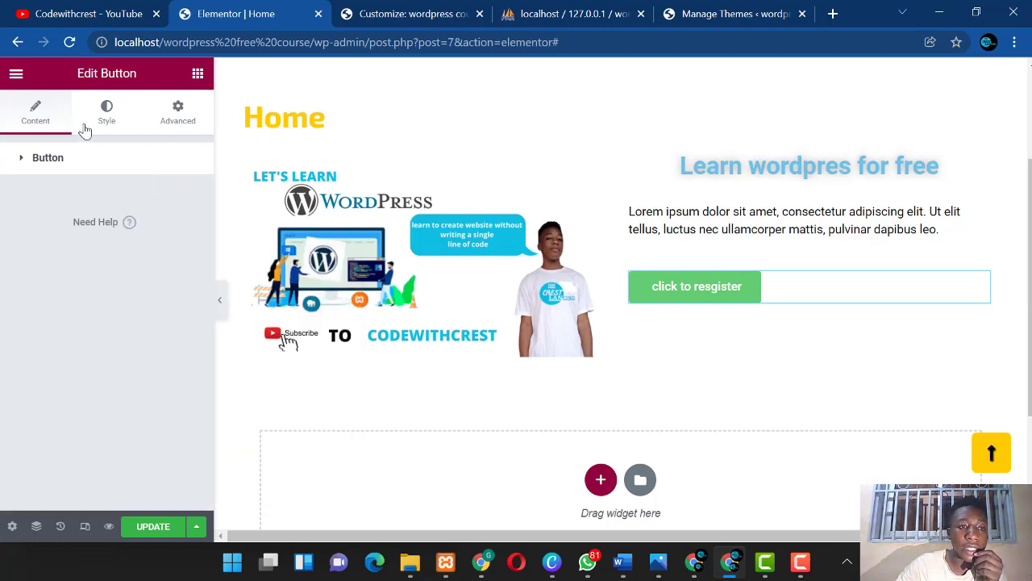
pyautogui.click(62, 161)
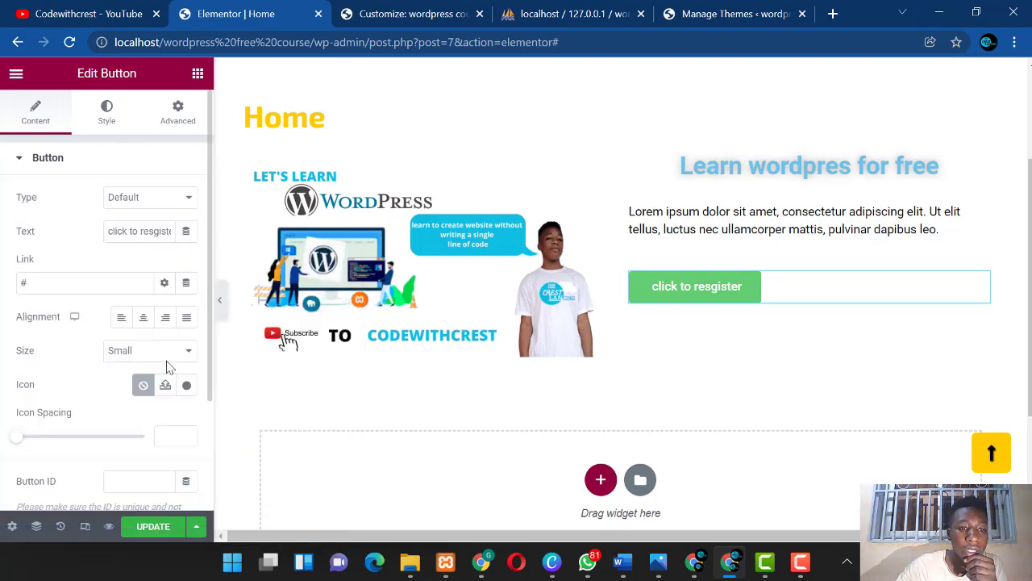
# Step: Set the button's alignment to justified so it spans the column's full width
pyautogui.click(145, 321)
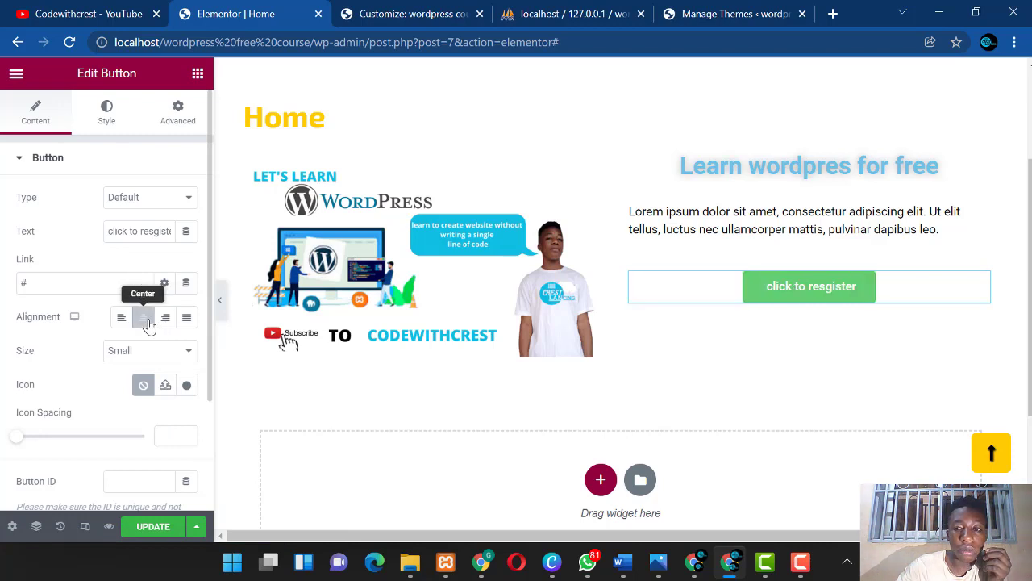
pyautogui.click(187, 319)
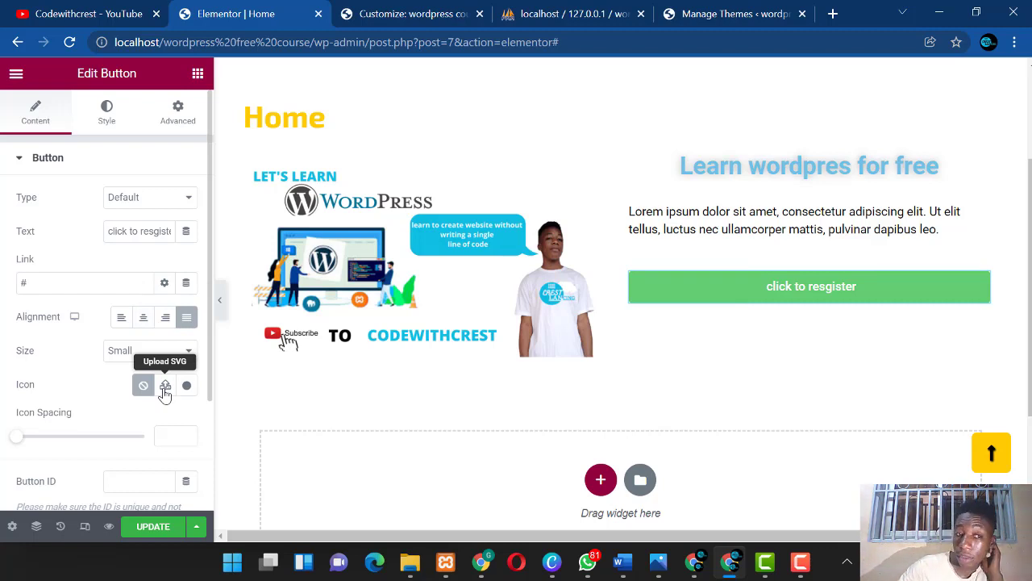
pyautogui.scroll(-1, 105, 403)
pyautogui.scroll(1, 105, 403)
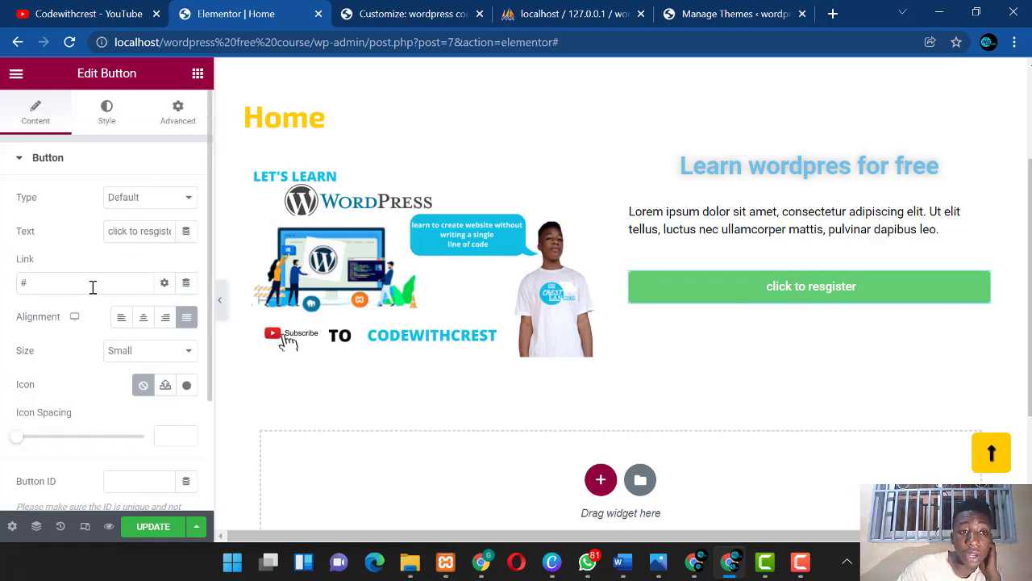
# Step: Set the button's normal background color to the light blue #45CFE1
pyautogui.click(121, 117)
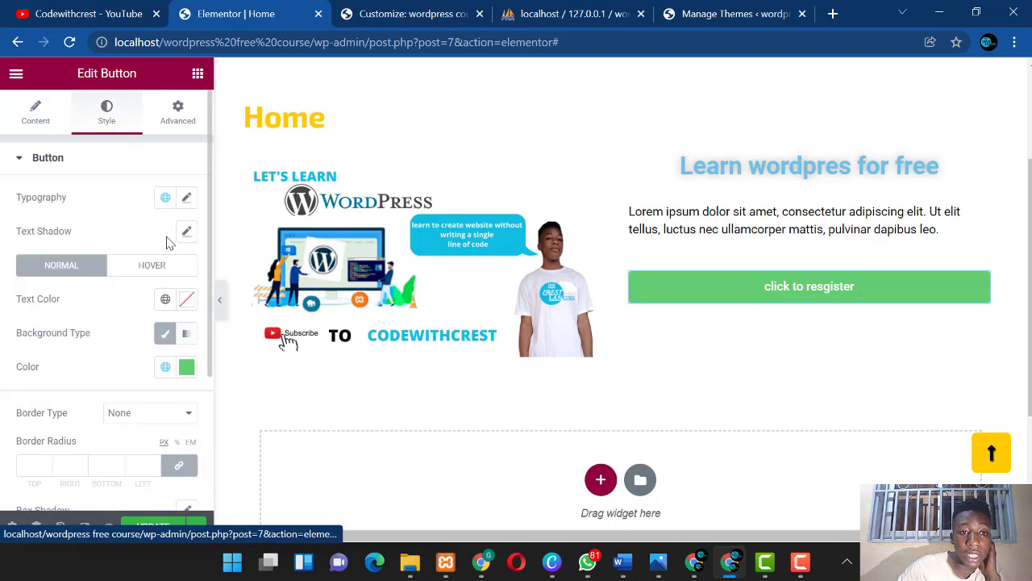
pyautogui.click(187, 368)
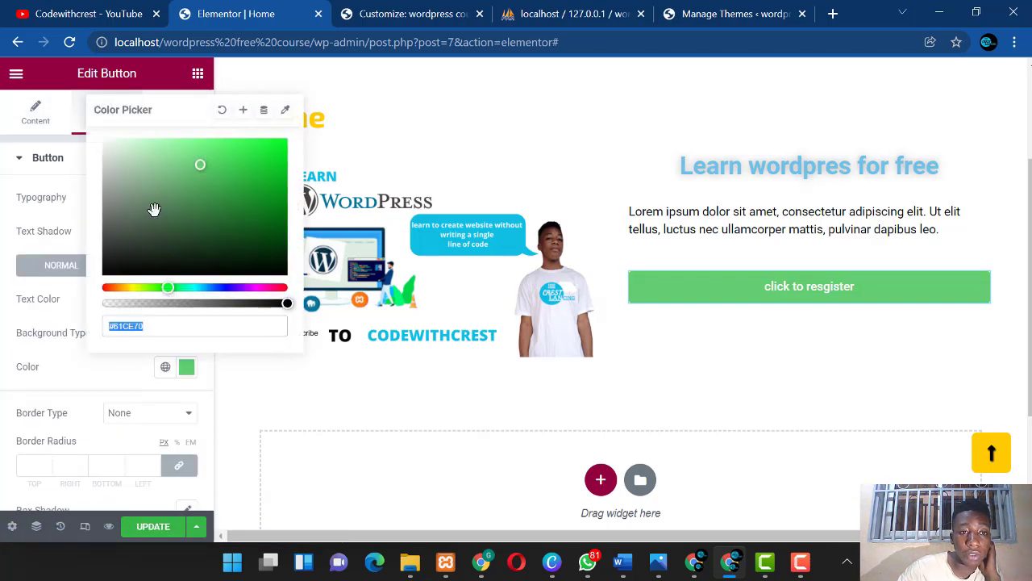
pyautogui.moveTo(168, 287); pyautogui.dragTo(191, 288)
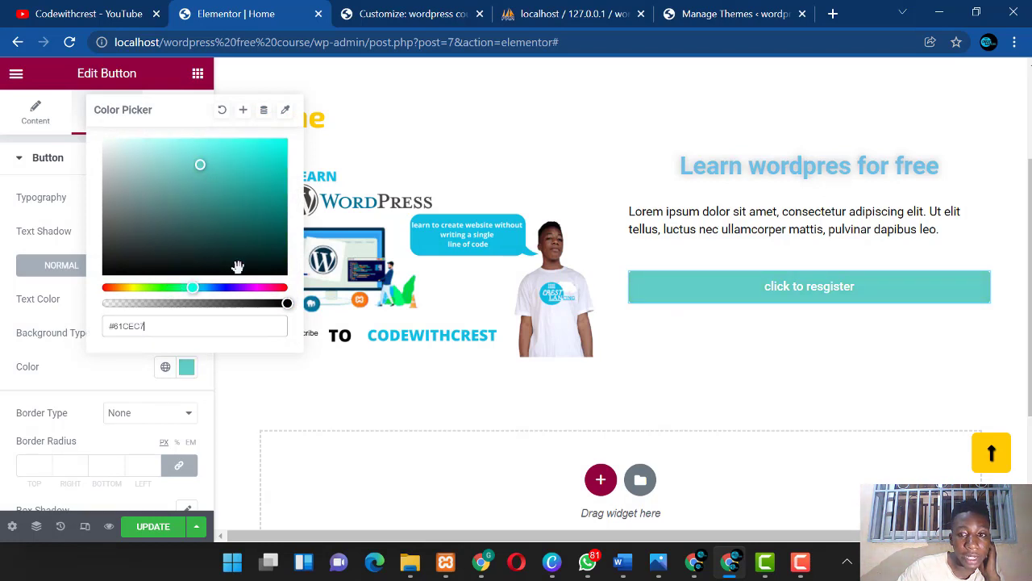
pyautogui.moveTo(195, 287); pyautogui.dragTo(199, 287)
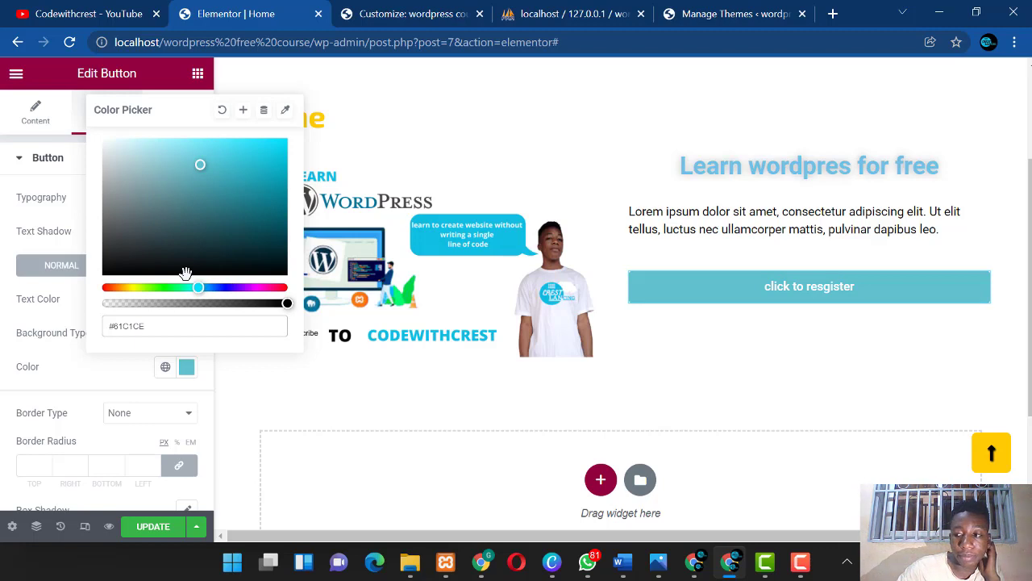
pyautogui.moveTo(200, 165); pyautogui.dragTo(232, 154)
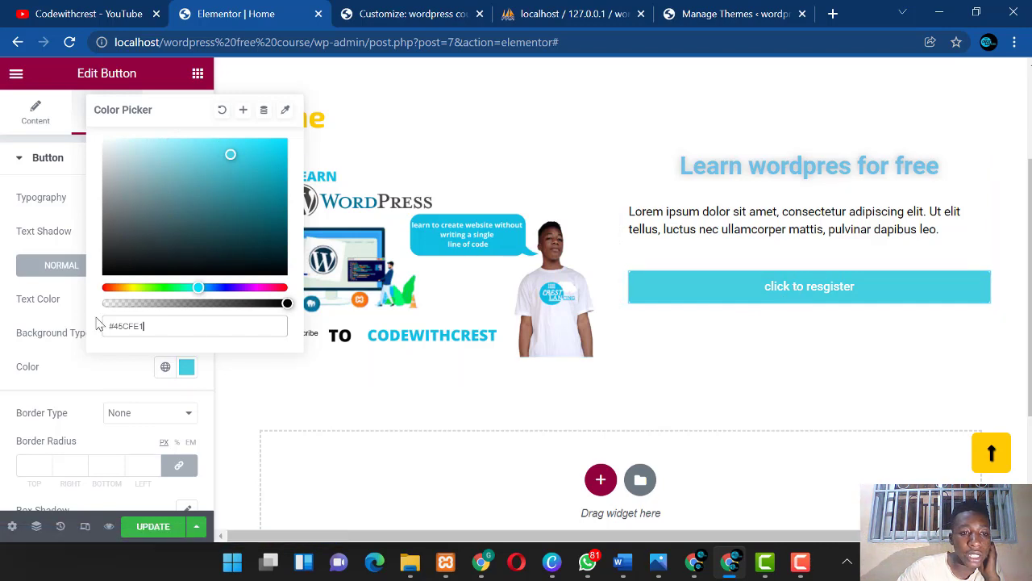
pyautogui.click(188, 368)
# Step: Give the button a classic hover background in color #141414 and update the page
pyautogui.click(149, 268)
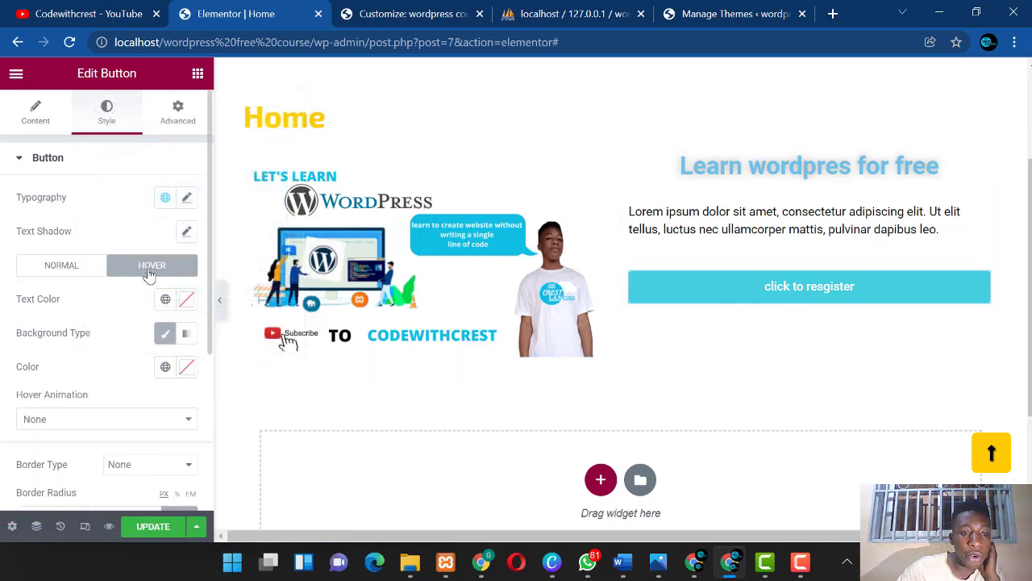
pyautogui.click(165, 337)
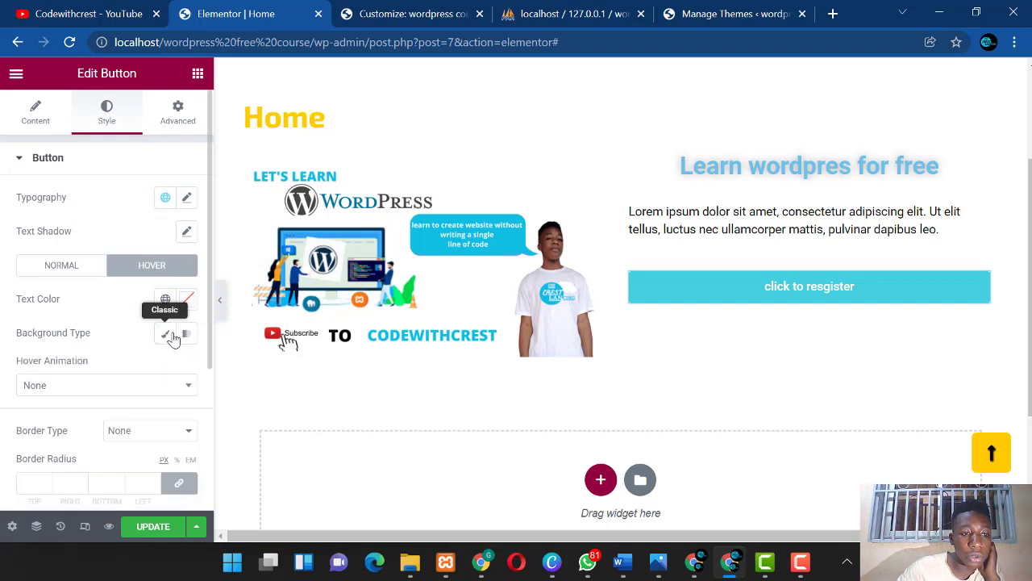
pyautogui.click(166, 335)
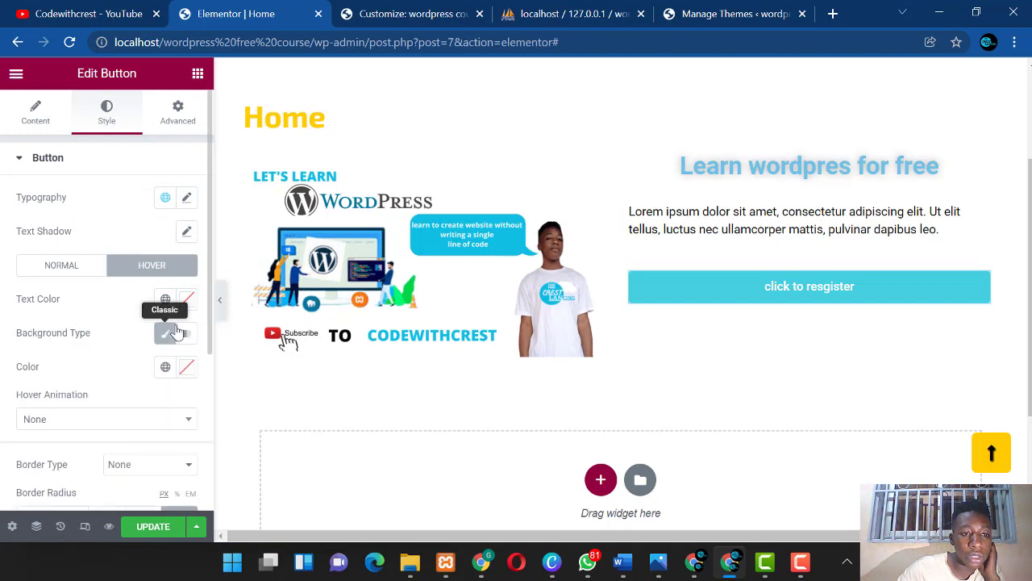
pyautogui.click(192, 371)
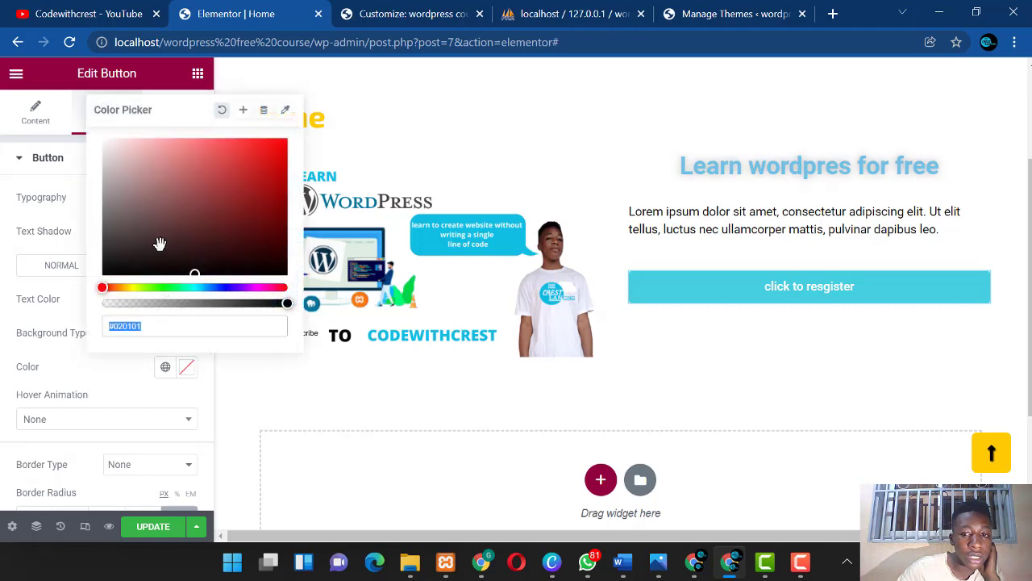
pyautogui.moveTo(136, 237); pyautogui.dragTo(103, 265)
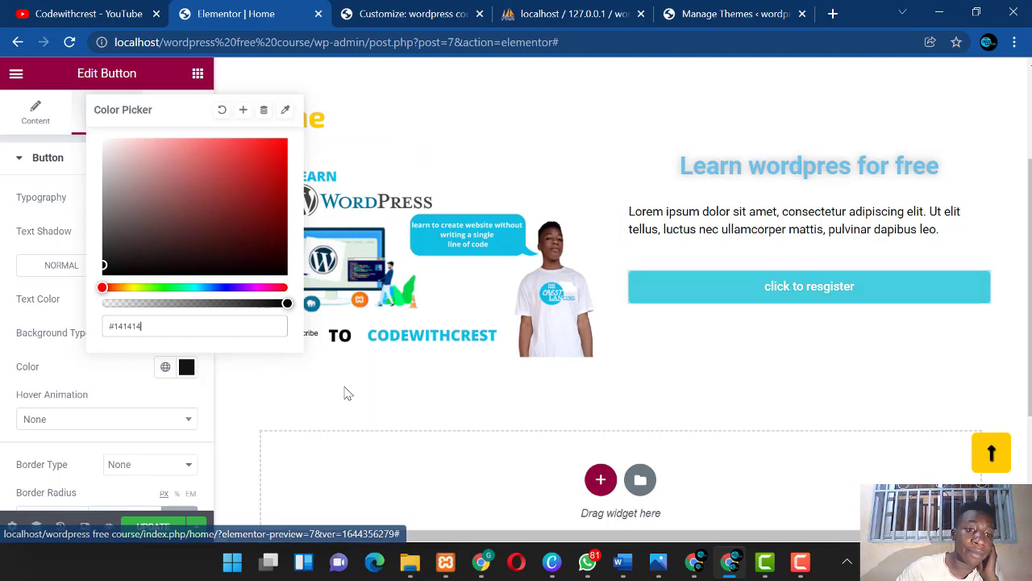
pyautogui.click(194, 370)
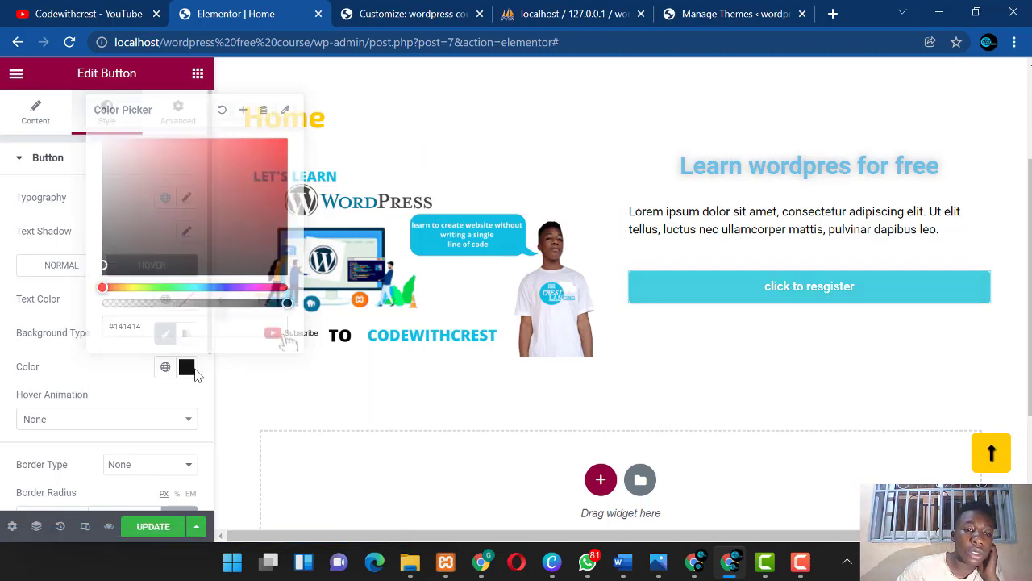
pyautogui.click(157, 531)
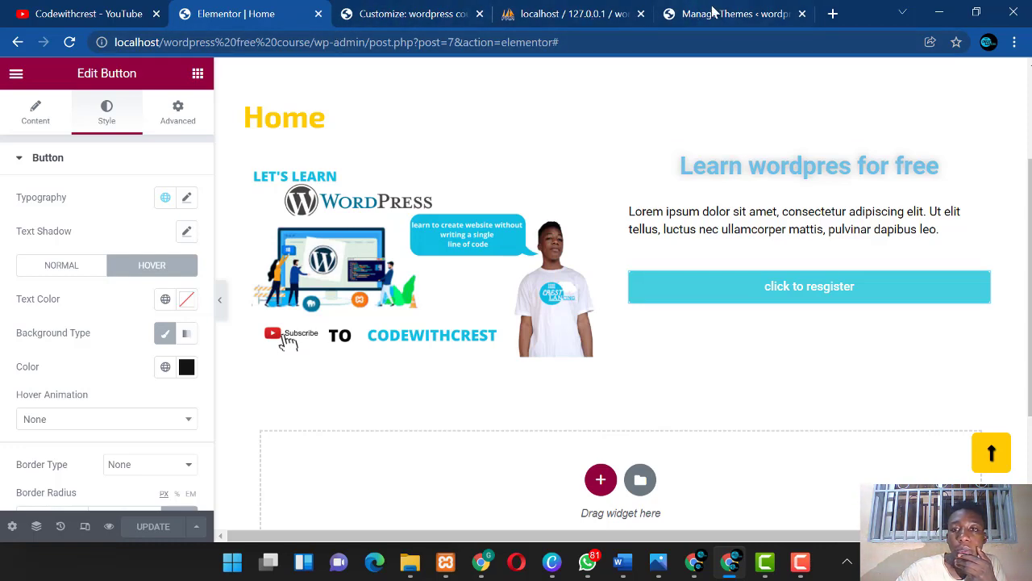
# Step: In the theme customizer's Homepage Settings, make the homepage display a static page and publish the change
pyautogui.click(433, 8)
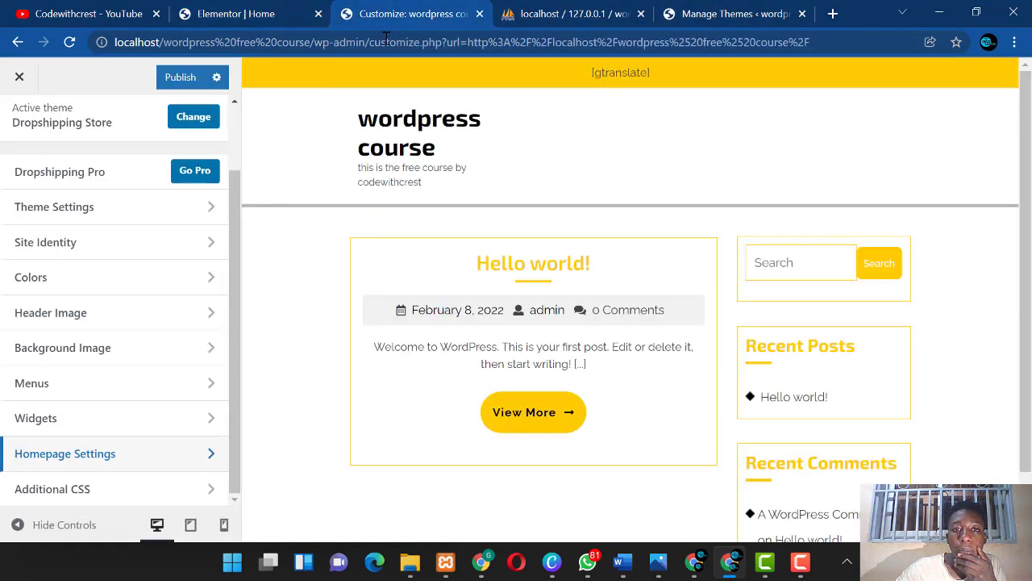
pyautogui.click(76, 456)
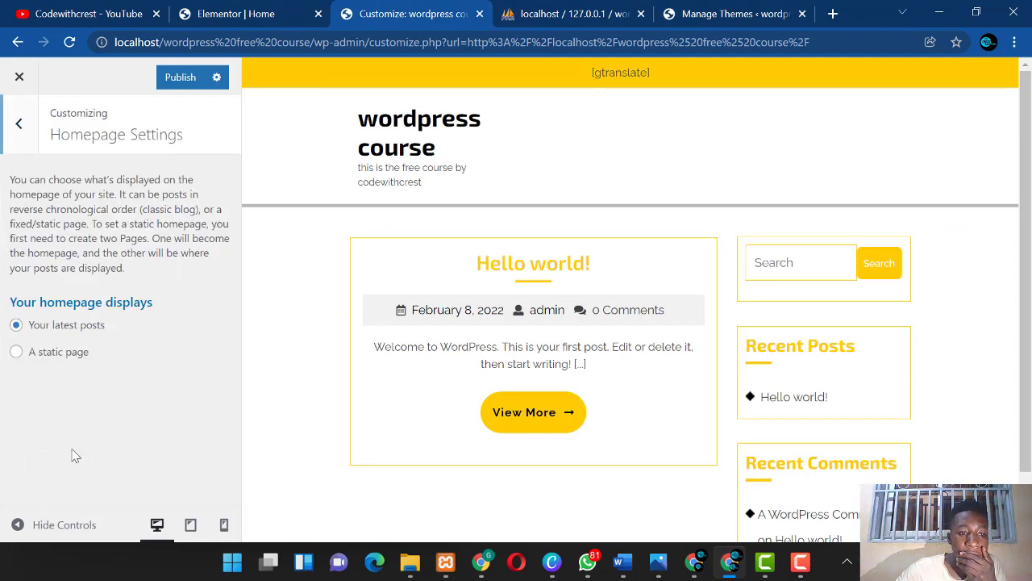
pyautogui.click(16, 352)
pyautogui.click(62, 420)
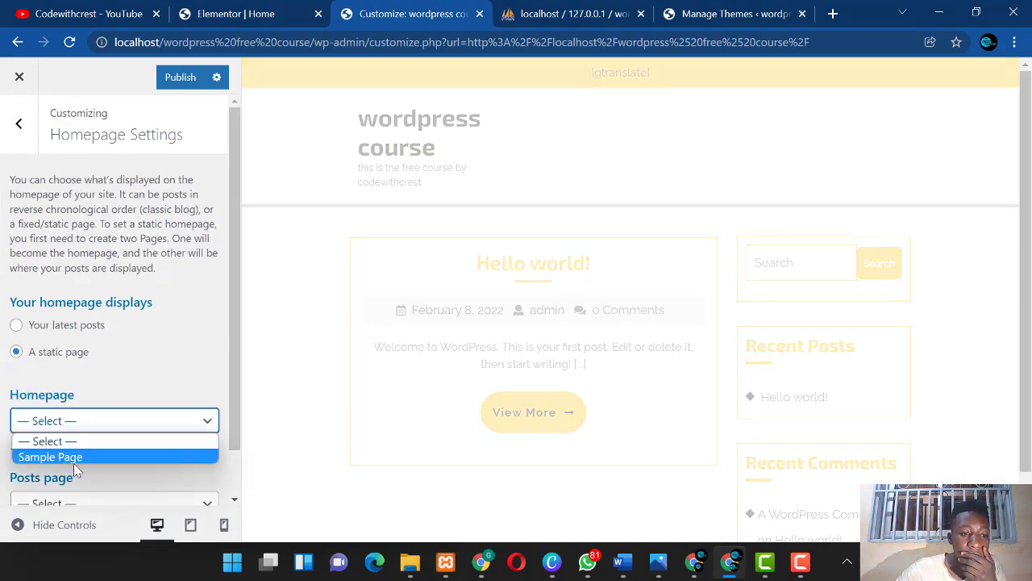
pyautogui.click(160, 75)
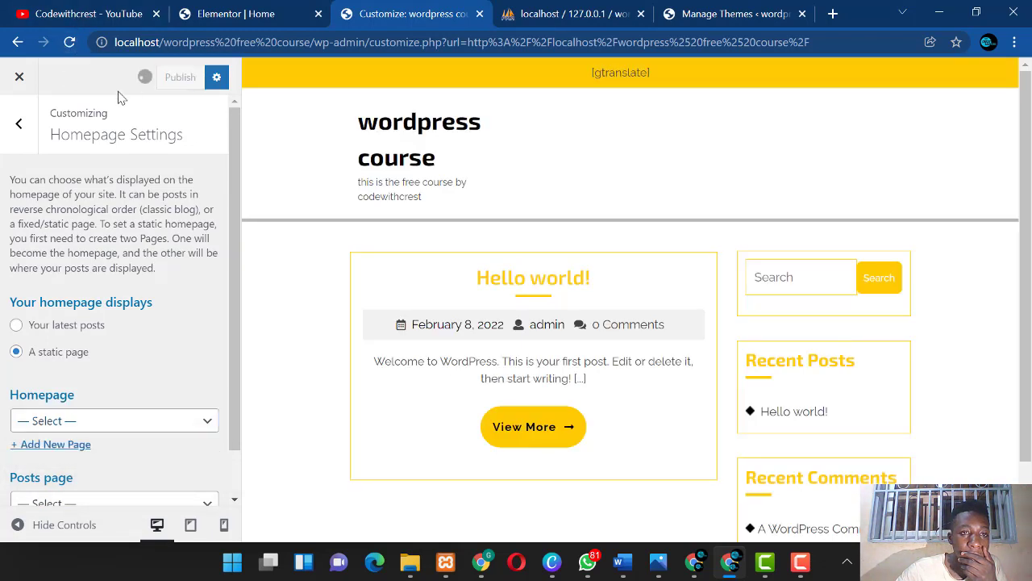
# Step: Reload the customizer, choose Home as the static homepage in Homepage Settings, and publish
pyautogui.click(70, 42)
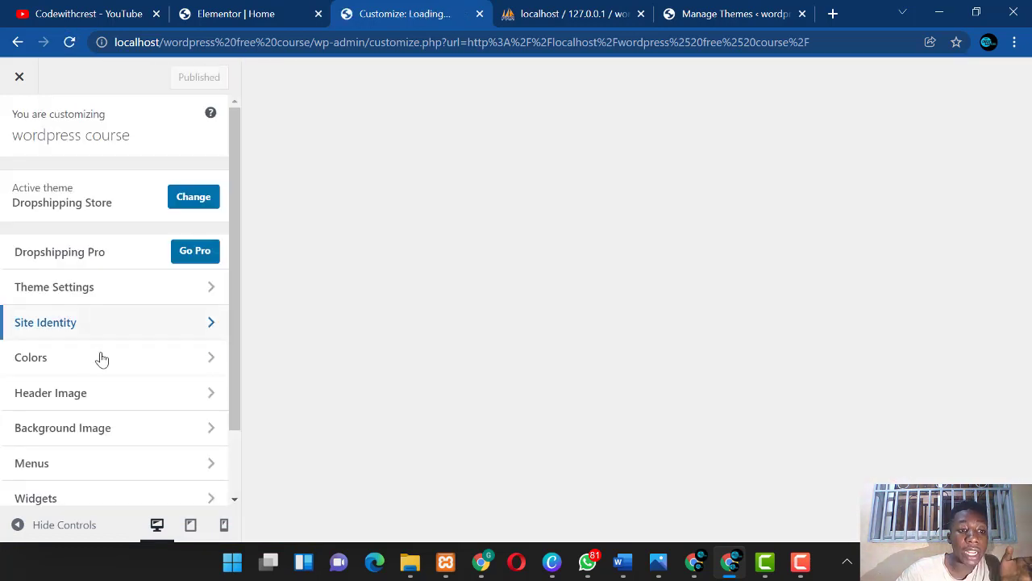
pyautogui.scroll(-2, 104, 367)
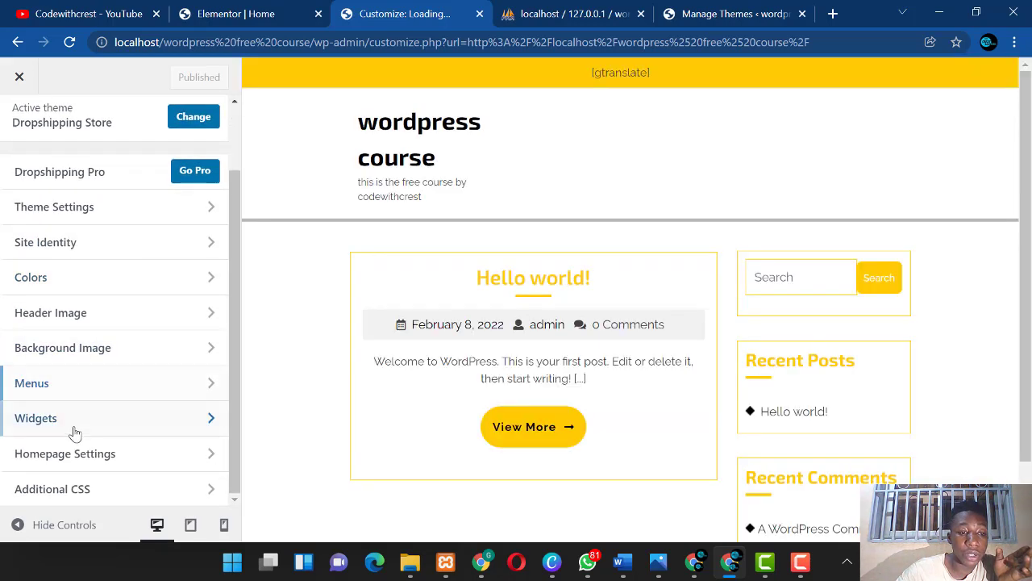
pyautogui.click(81, 459)
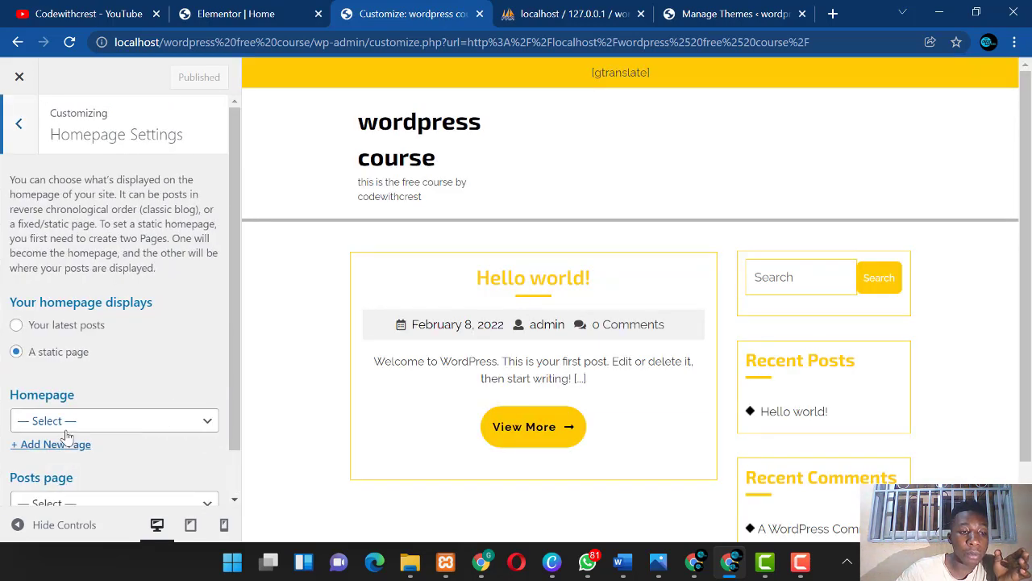
pyautogui.click(69, 422)
pyautogui.click(68, 457)
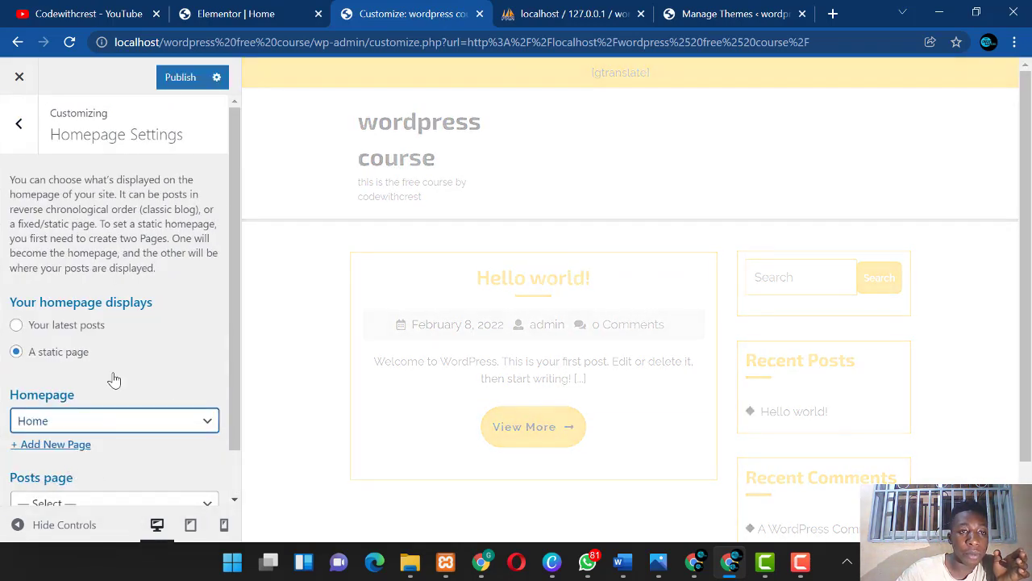
pyautogui.click(179, 78)
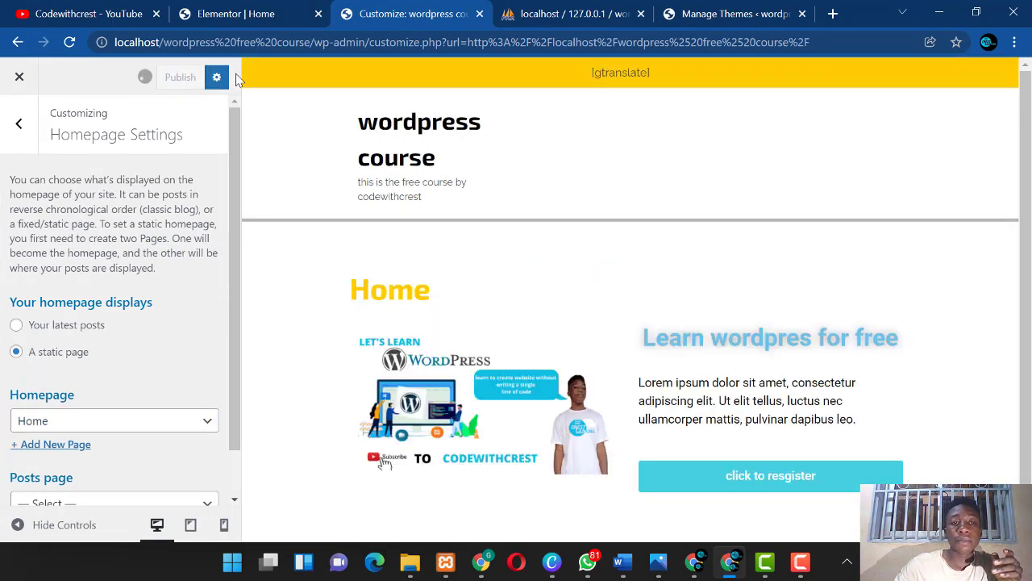
# Step: Visit the live site from the WordPress Themes admin page and review the homepage from header to footer
pyautogui.click(247, 18)
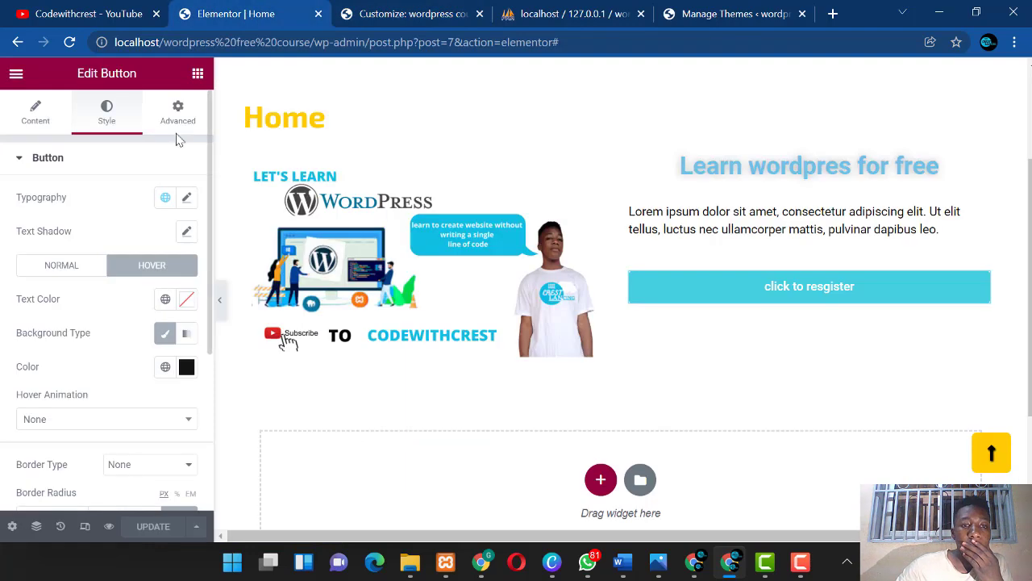
pyautogui.click(743, 8)
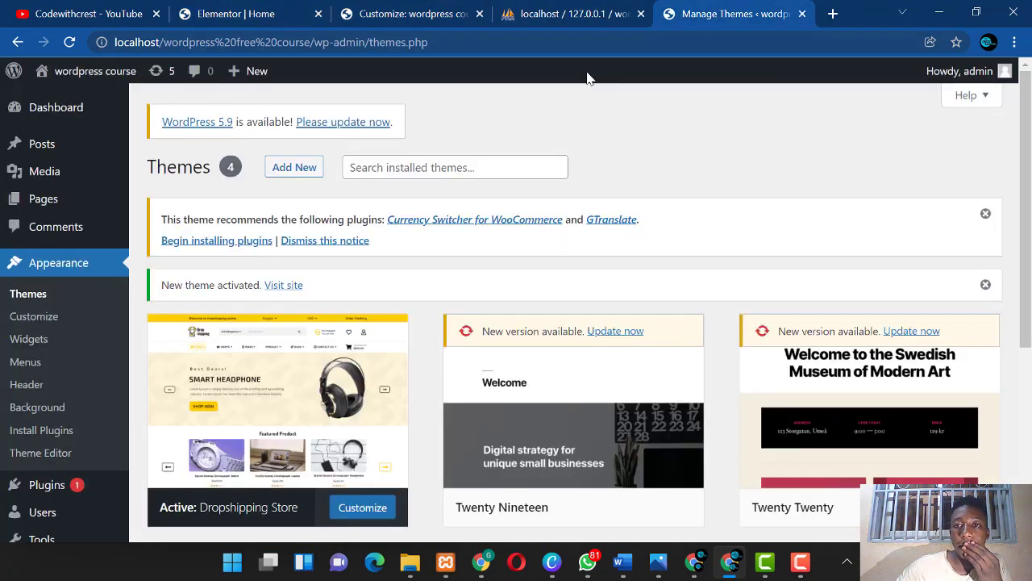
pyautogui.moveTo(93, 75)
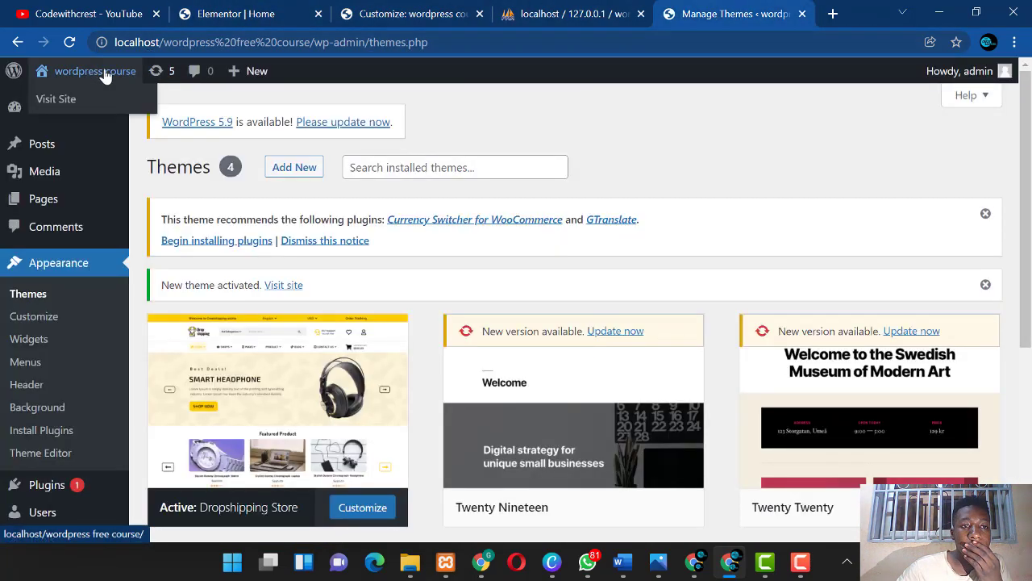
pyautogui.click(79, 100)
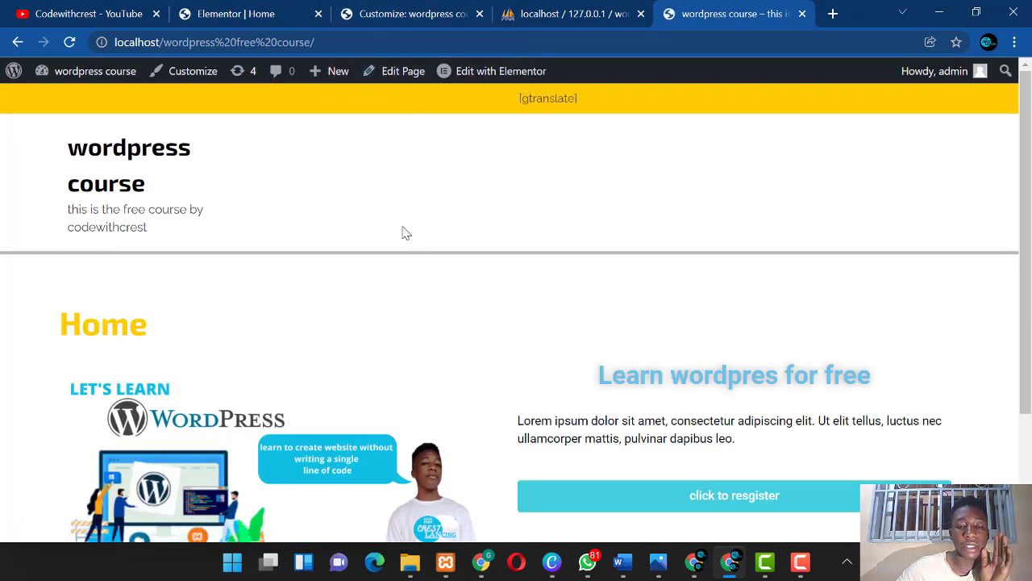
pyautogui.scroll(-2, 406, 233)
pyautogui.scroll(1, 405, 233)
pyautogui.scroll(-1, 406, 234)
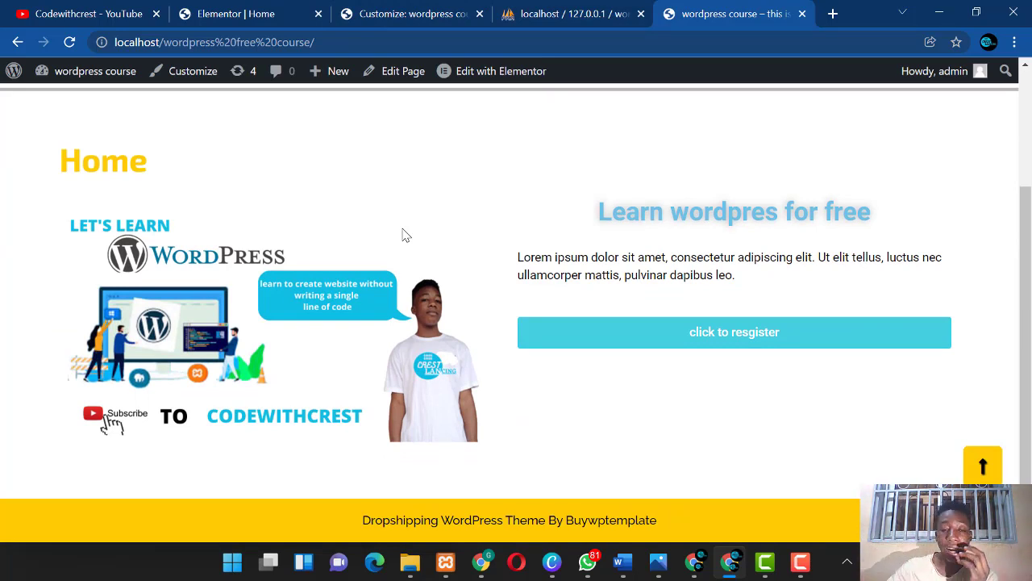
pyautogui.scroll(2, 406, 233)
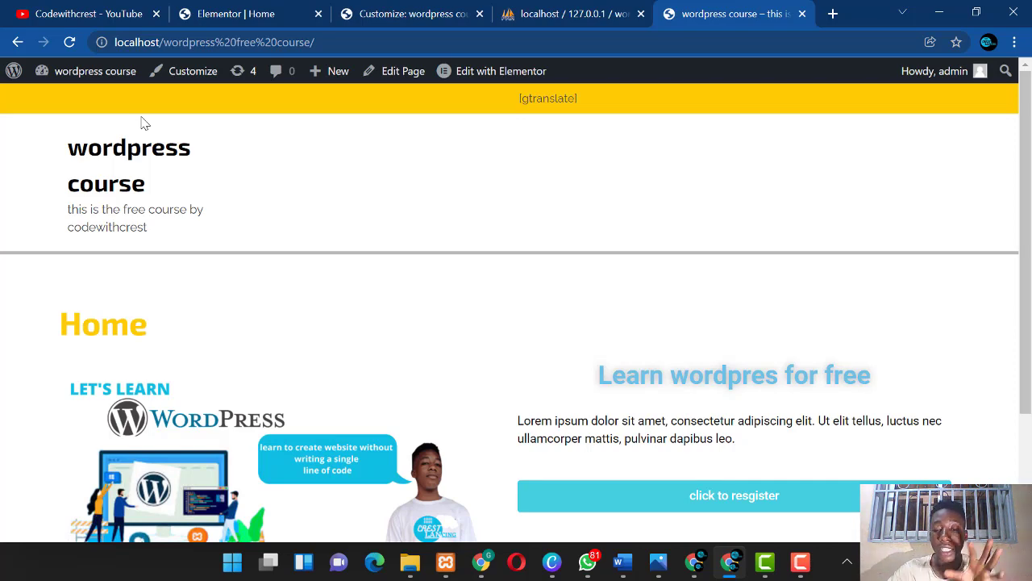
pyautogui.scroll(-2, 143, 123)
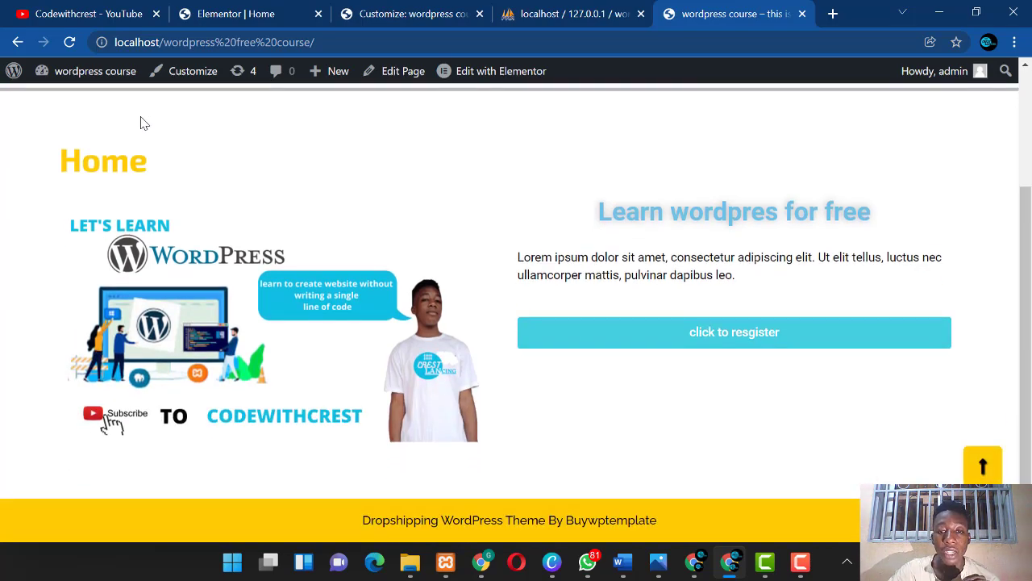
# Step: Inspect the live homepage with the browser's developer tools
pyautogui.rightClick(352, 188)
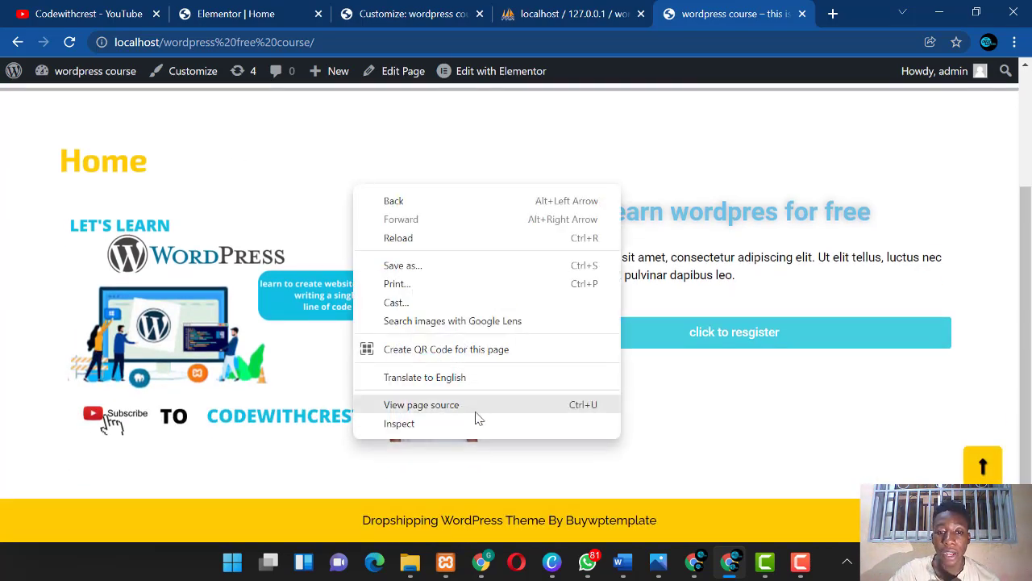
pyautogui.click(468, 421)
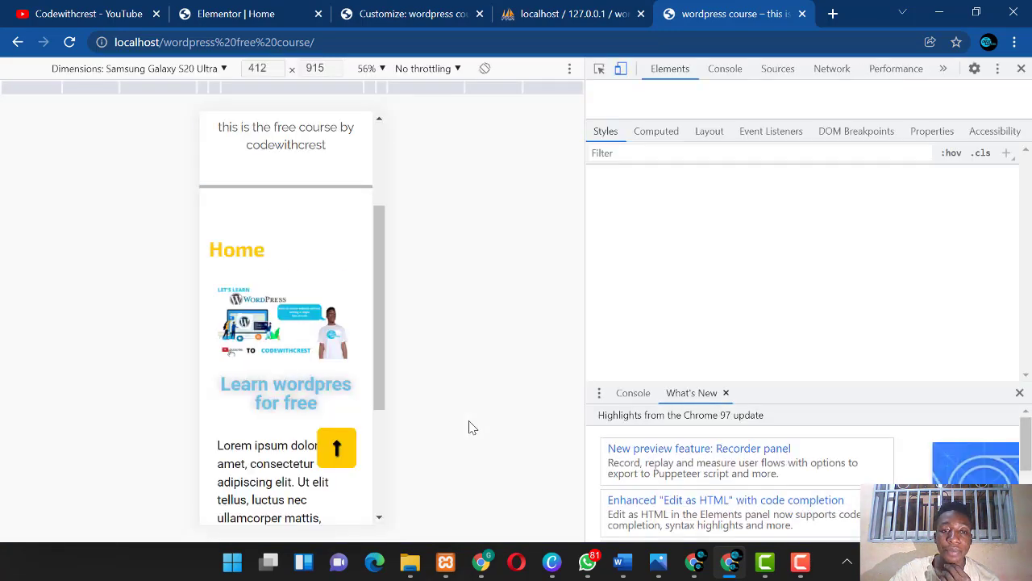